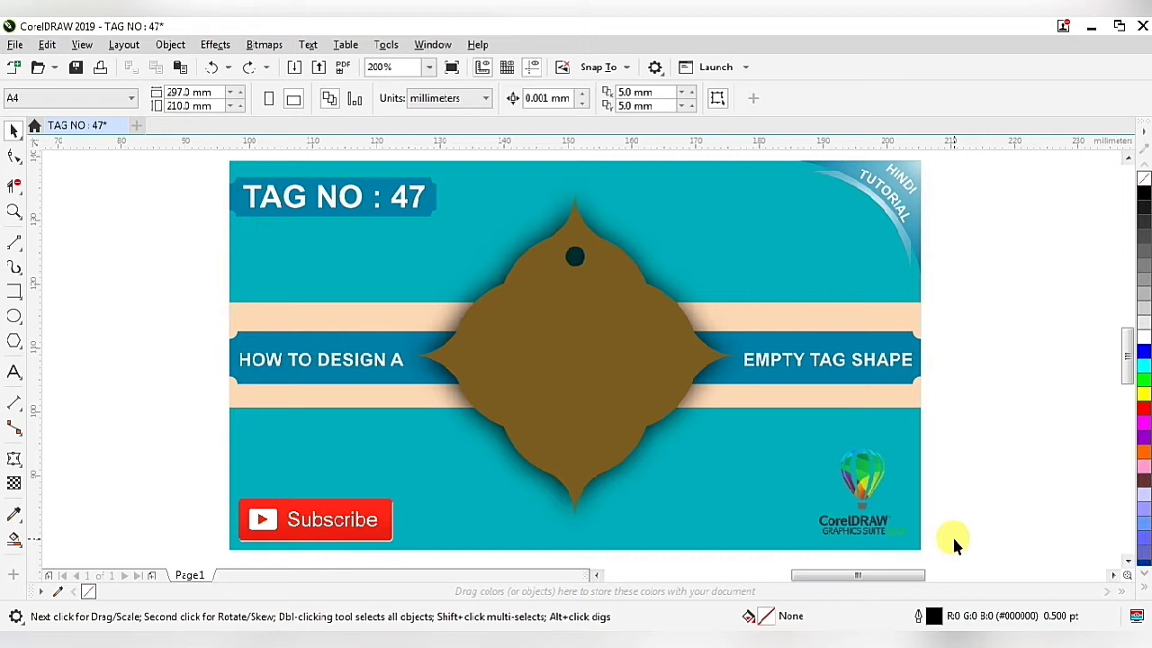
- Move the finished tag thumbnail artwork off the page, above its duplicate beside the page, and deselect it
scroll(486, 369, "down", 1)
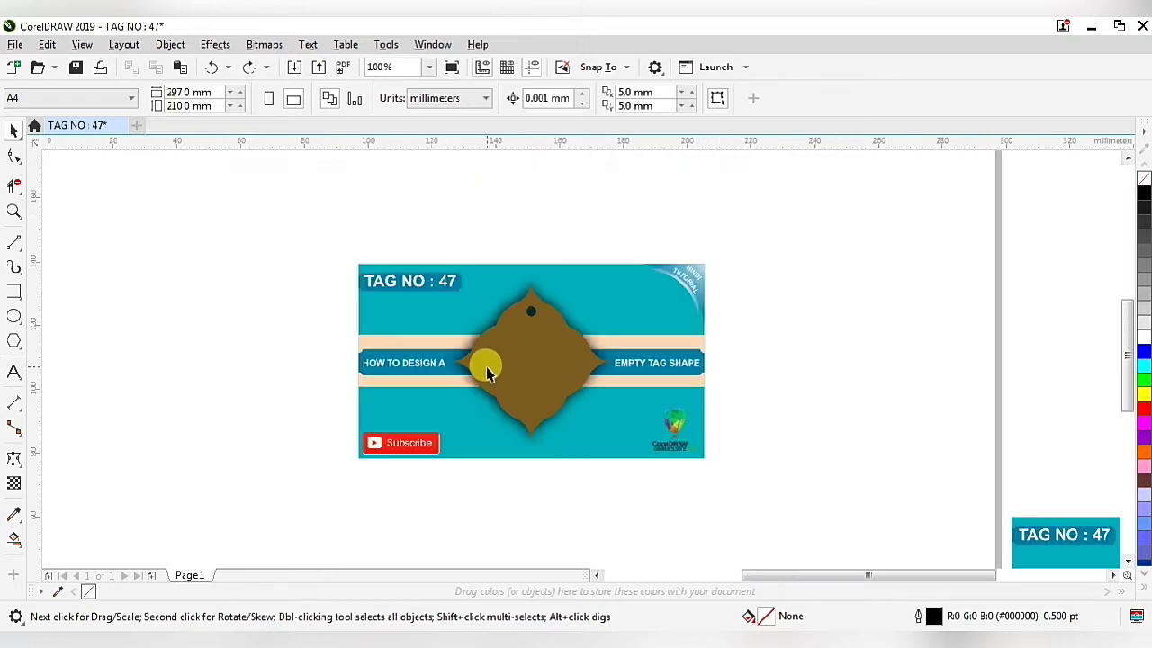
scroll(486, 372, "down", 1)
left_click_drag(346, 279, 581, 399)
left_click_drag(509, 365, 834, 263)
left_click(630, 336)
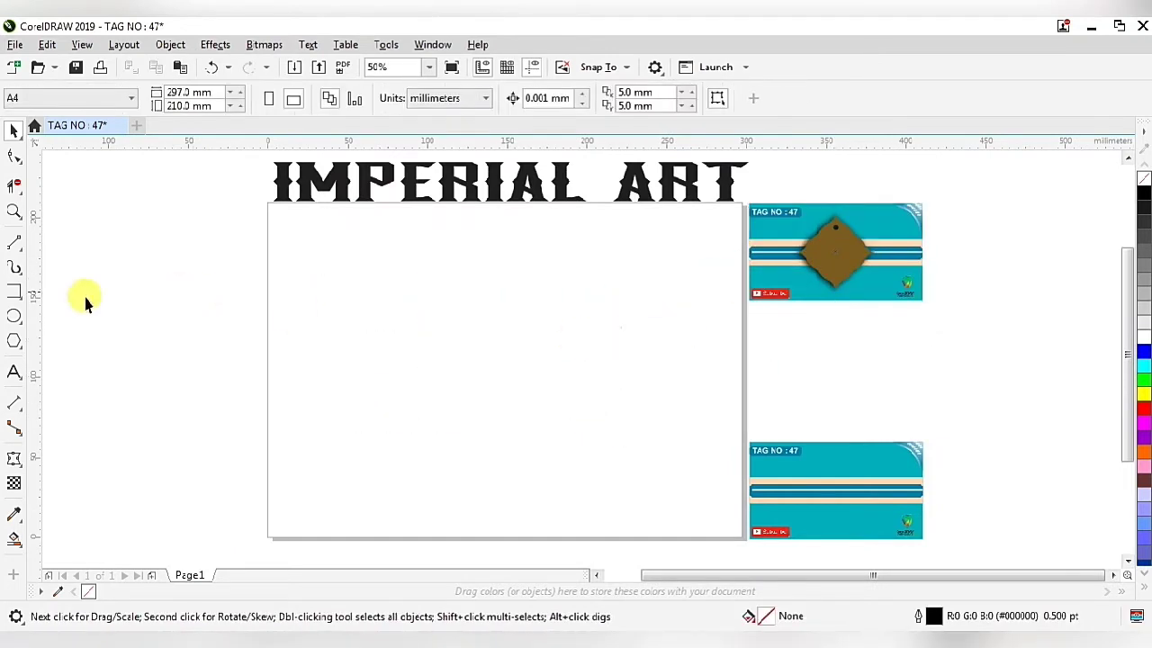
- Draw a rectangle near the page centre and size it to 50 mm high and about 83 mm wide
left_click(16, 291)
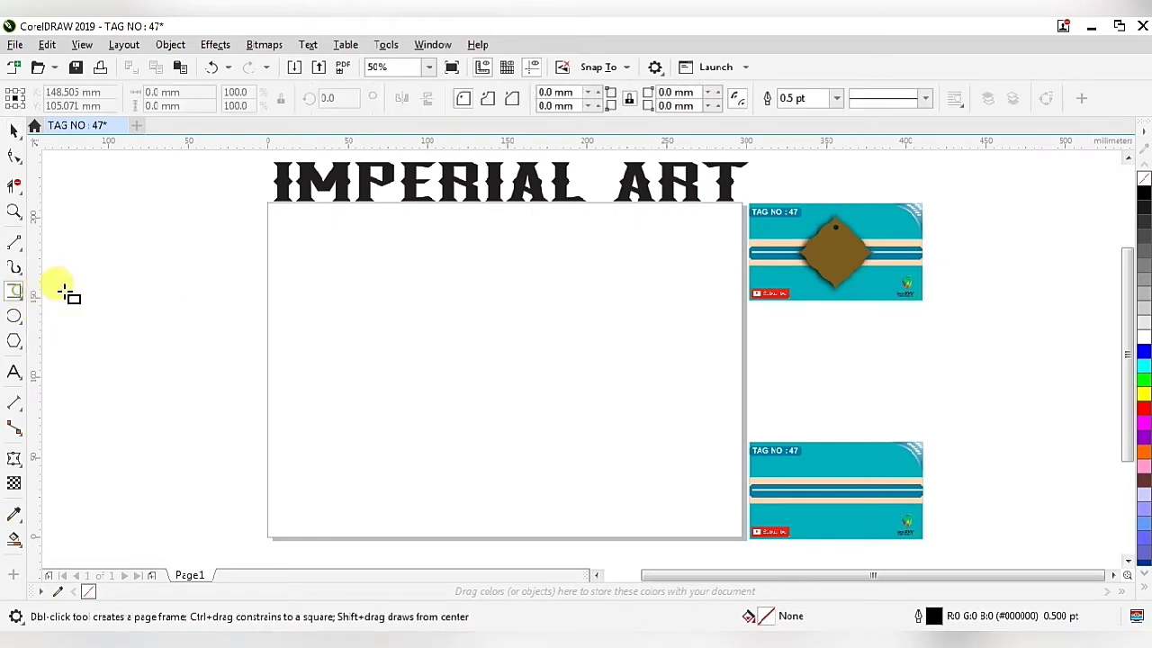
left_click_drag(426, 312, 550, 351)
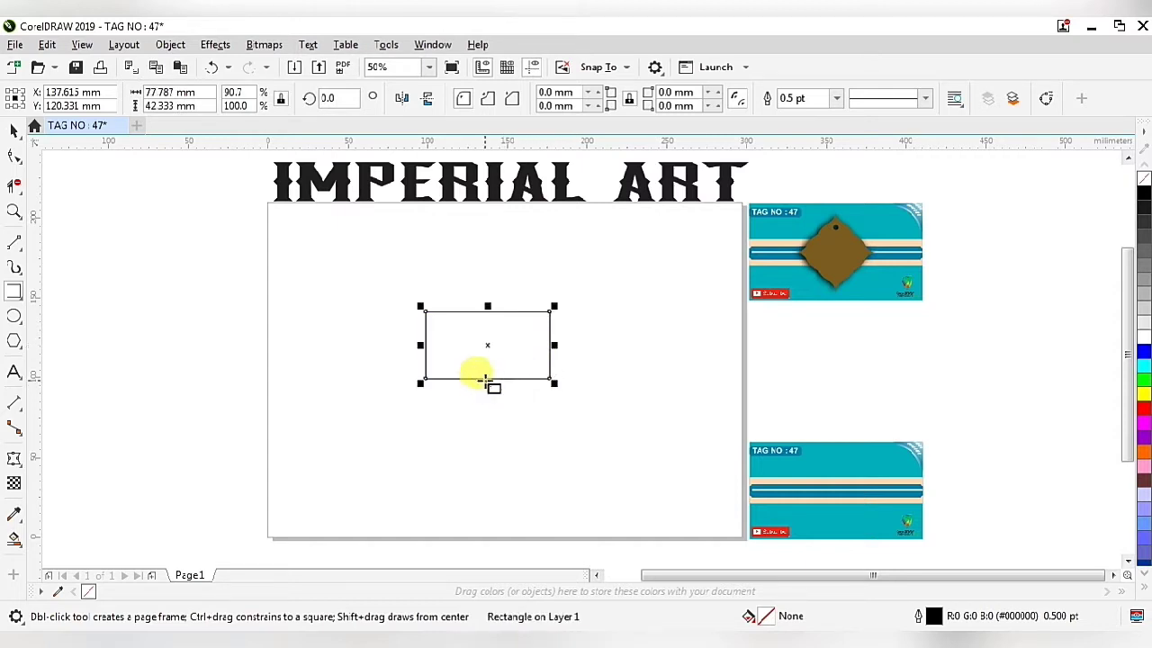
left_click(177, 107)
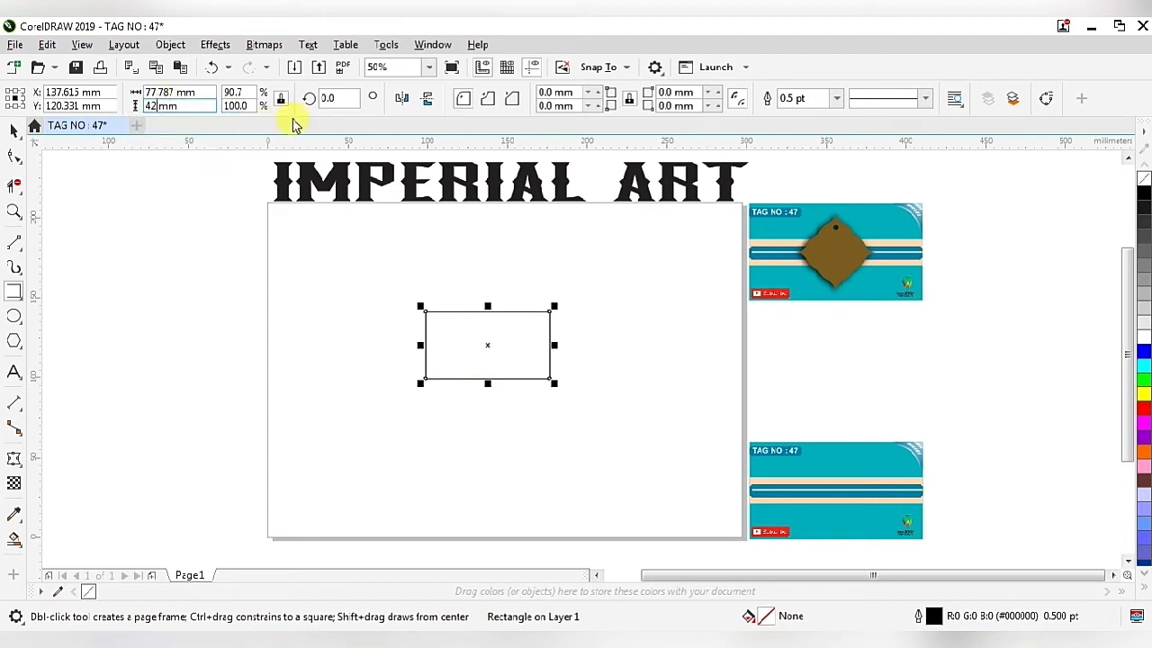
key("Return")
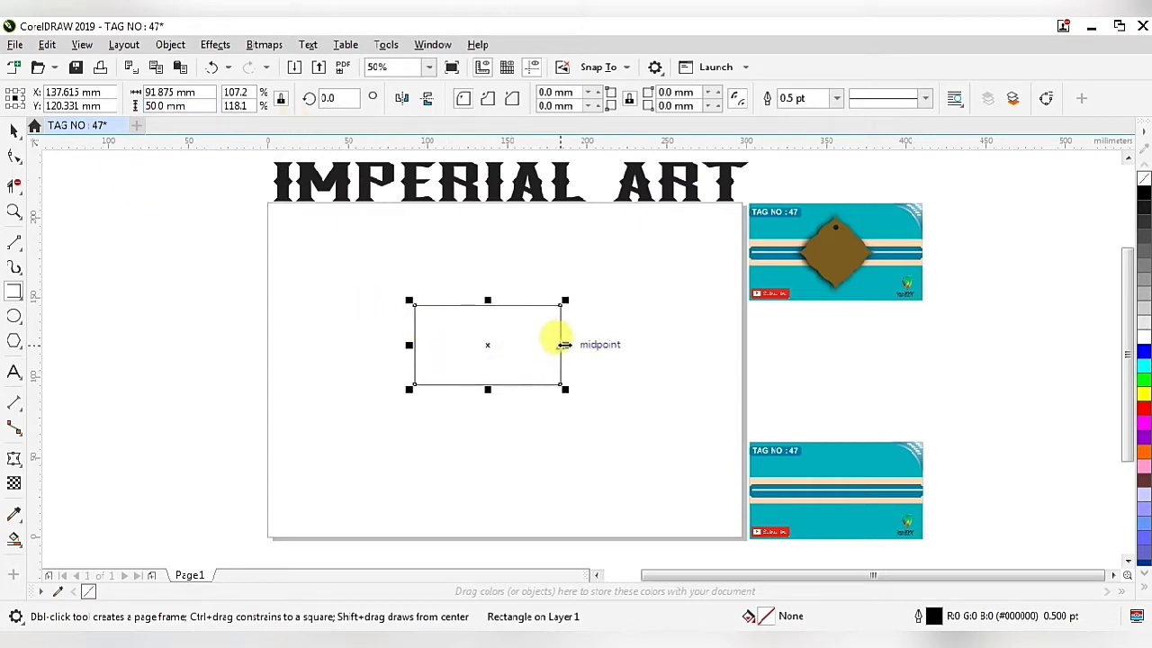
left_click_drag(563, 345, 501, 349)
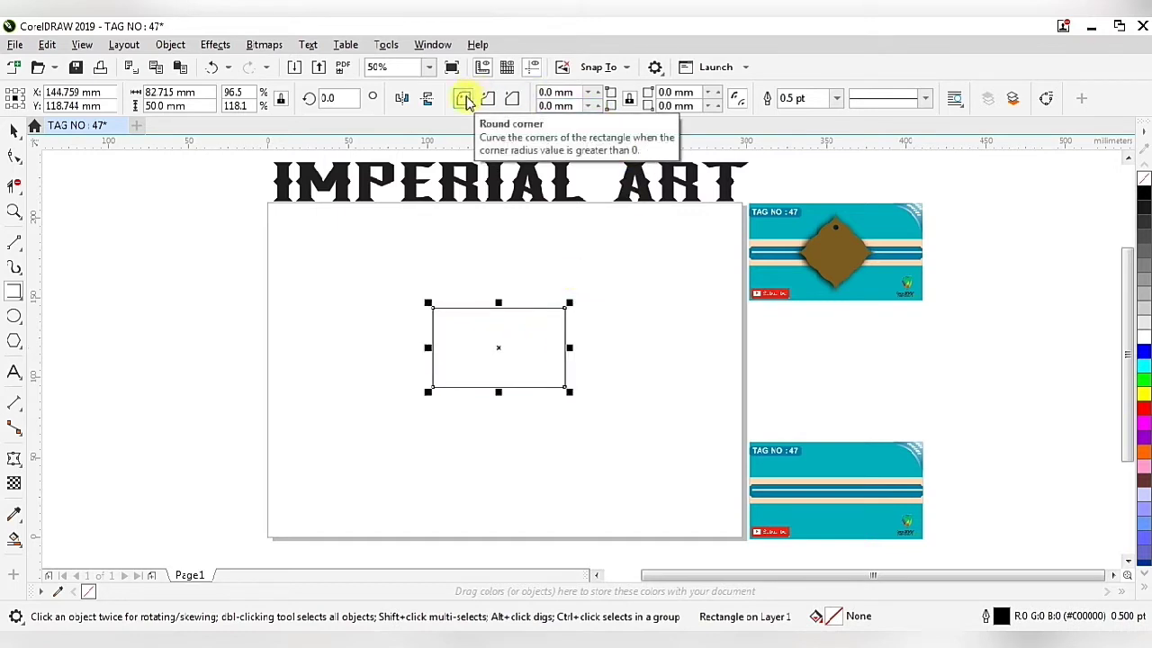
- Round all four corners of the rectangle with a 30 mm radius
left_click(597, 108)
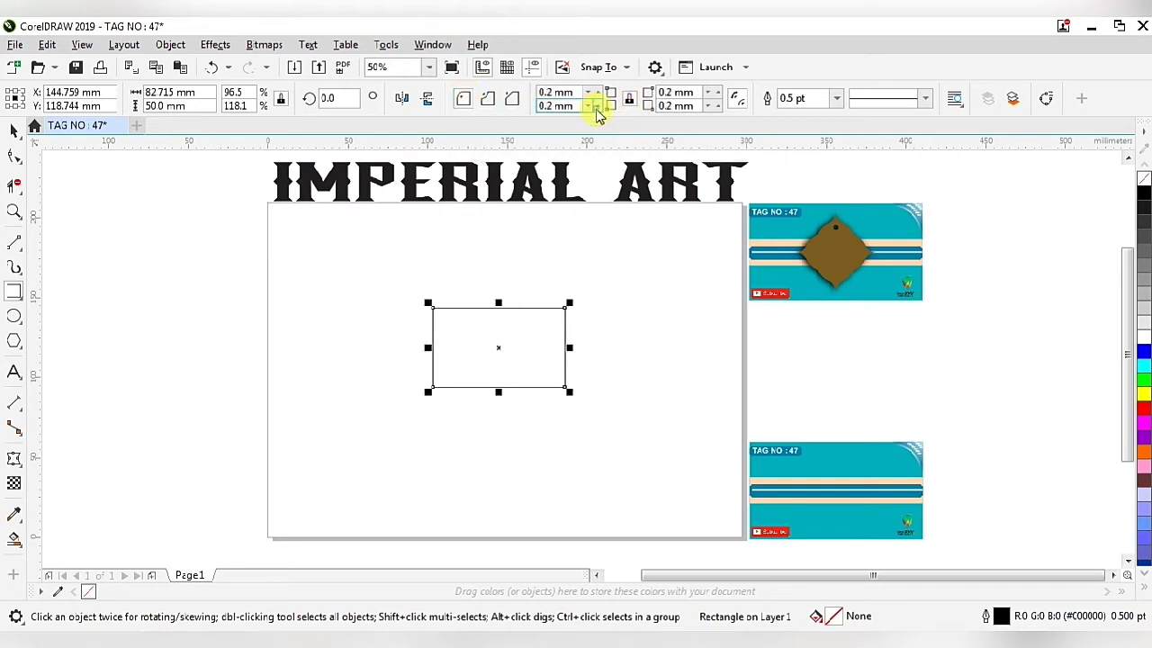
left_click(598, 109)
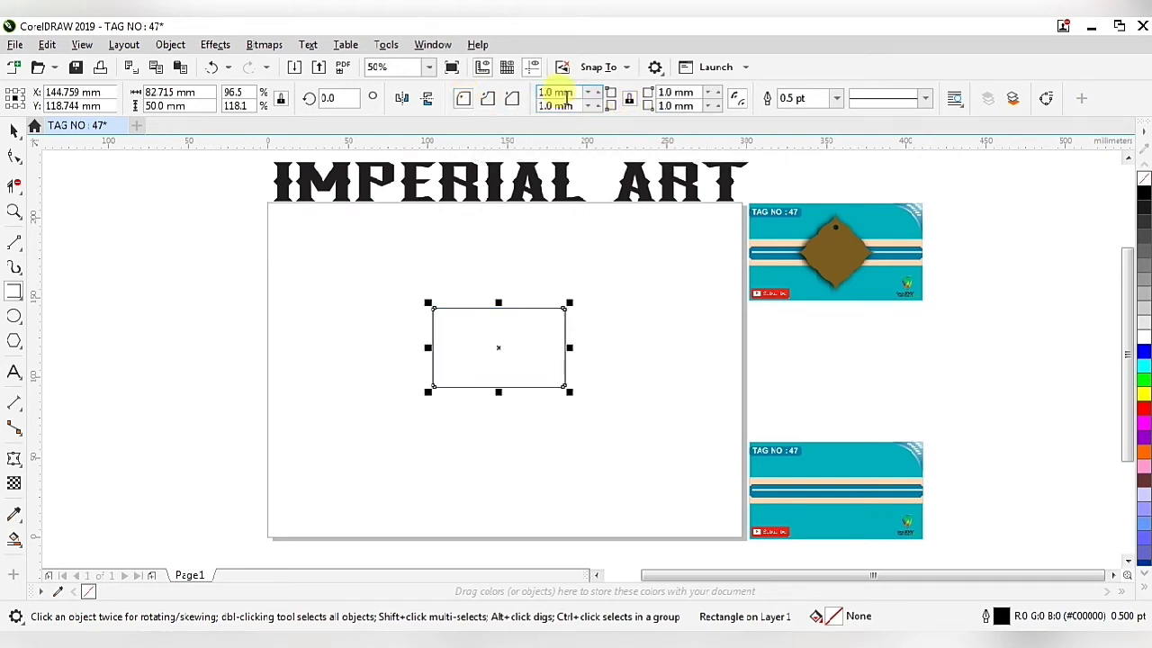
type("3")
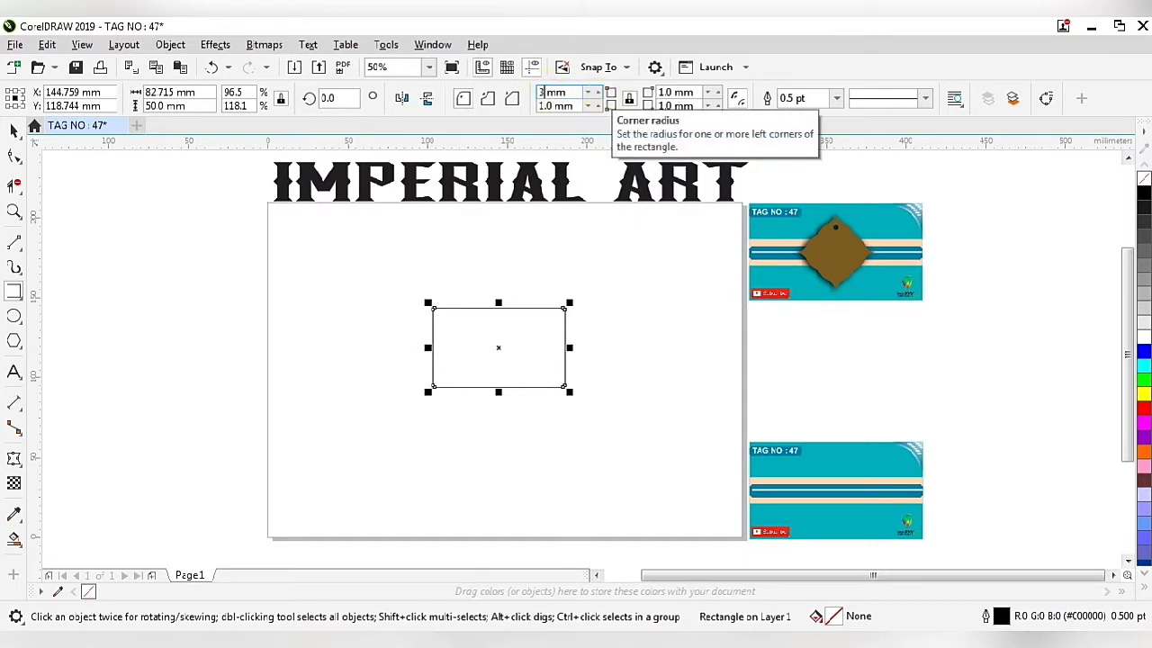
key("Return")
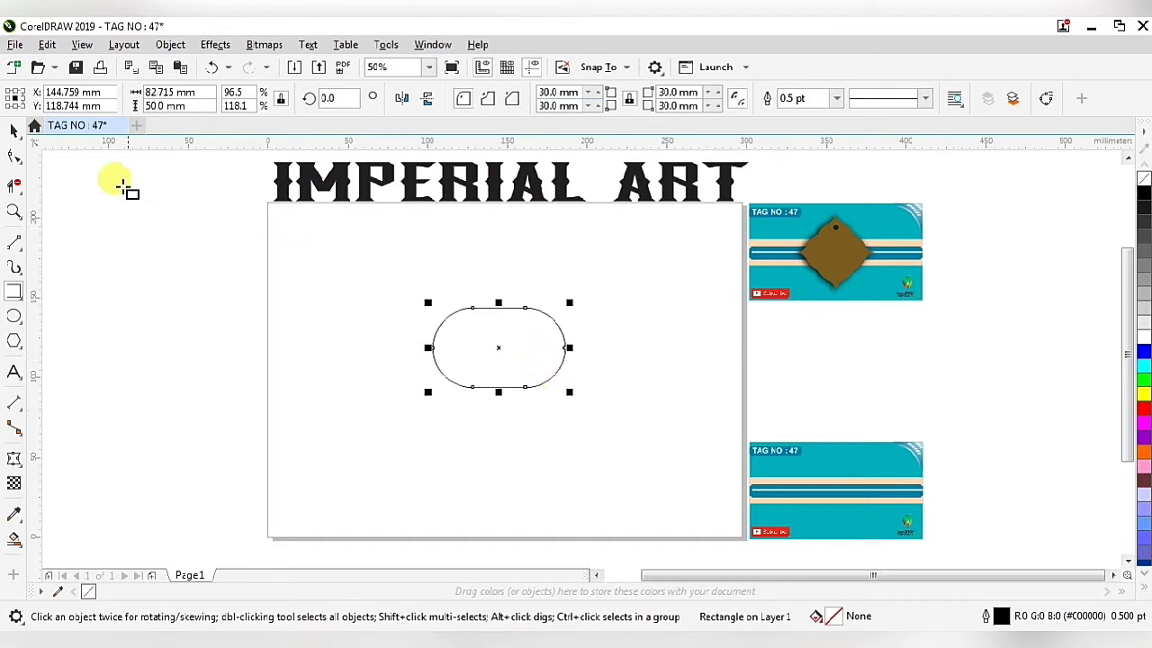
- Draw a second, flatter rectangle about 130 mm wide and 22 mm high below the rounded one
left_click(14, 292)
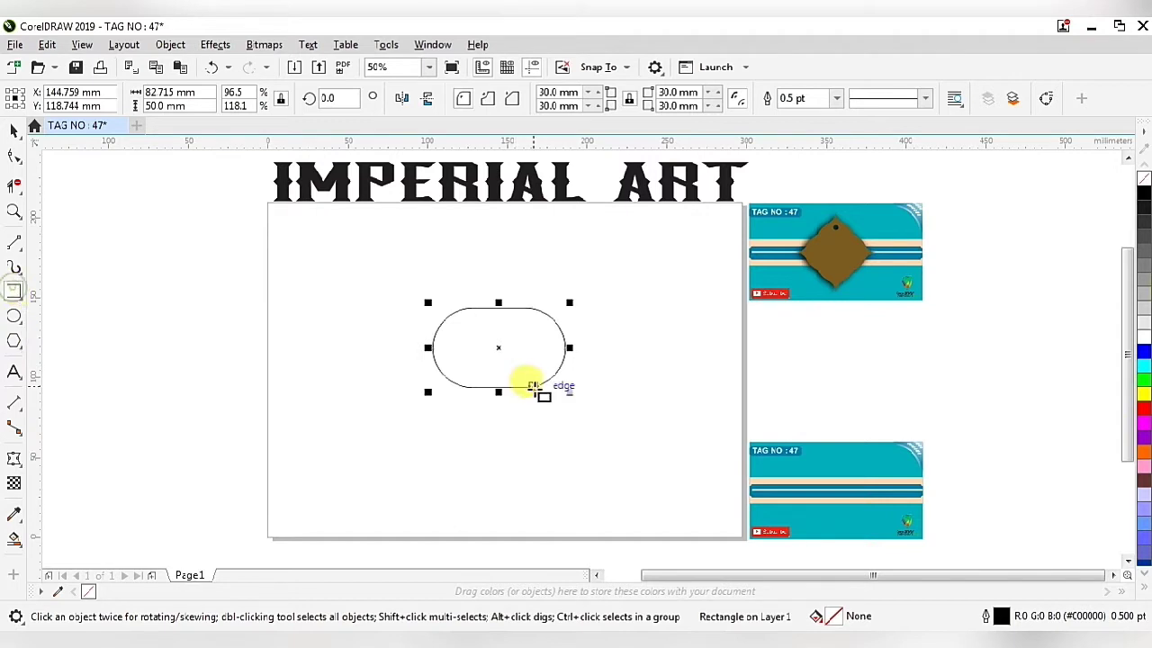
left_click(457, 423)
left_click_drag(457, 424, 632, 441)
left_click_drag(546, 443, 513, 440)
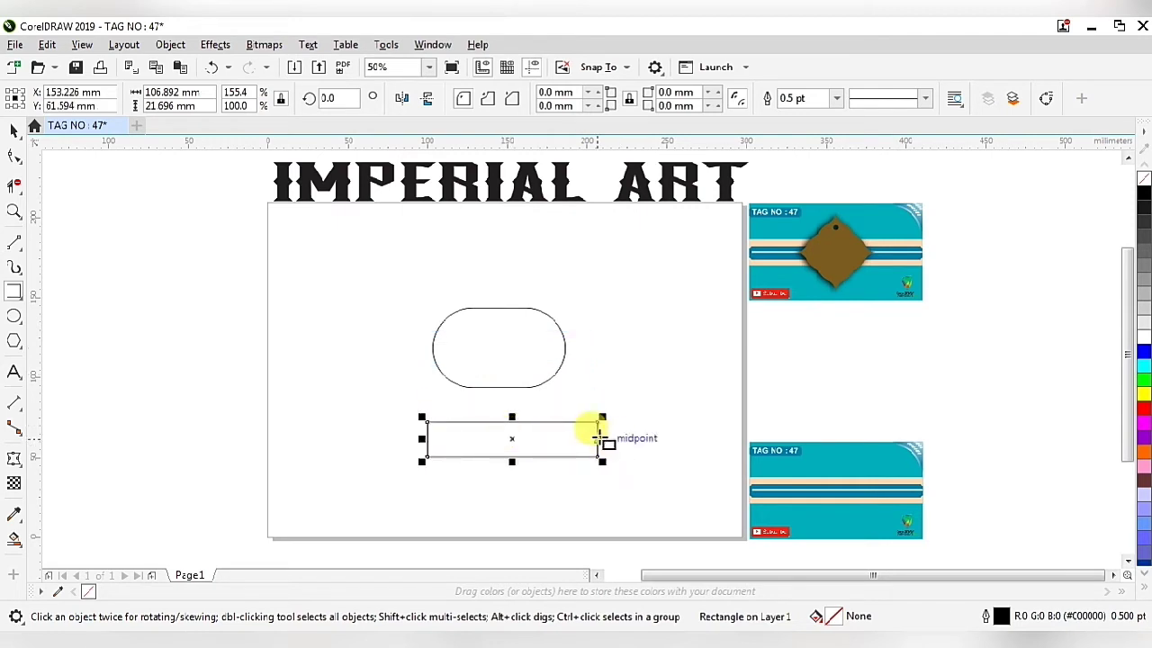
left_click_drag(601, 438, 638, 438)
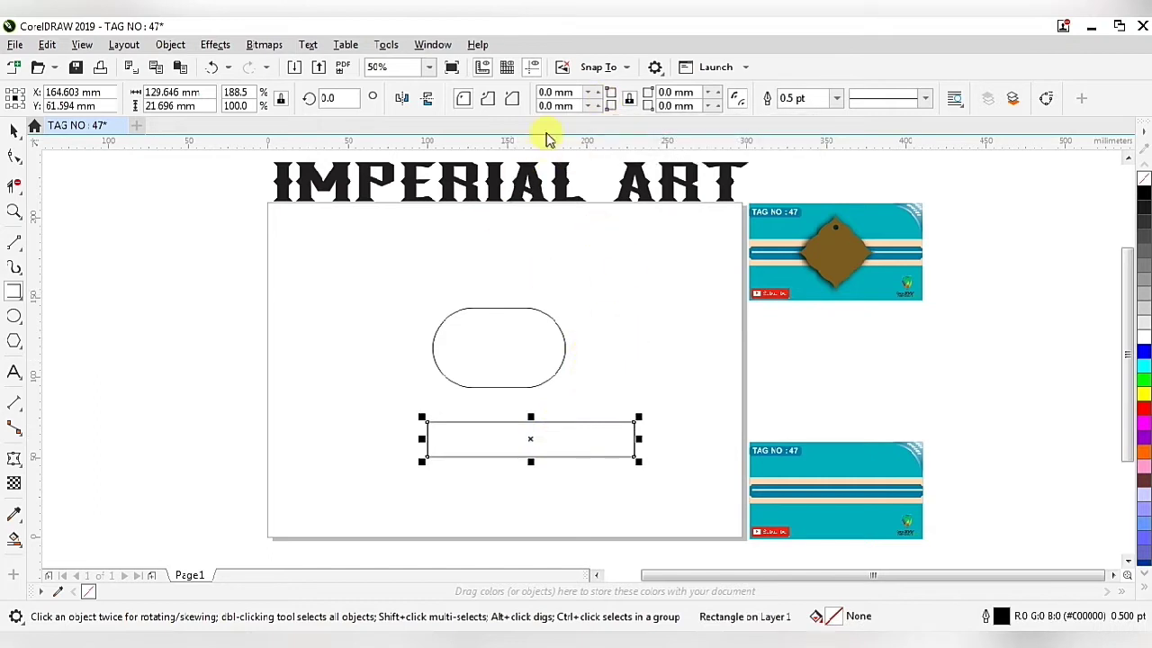
- Give the lower rectangle scalloped corners with a 10 mm radius on all four corners
left_click(494, 102)
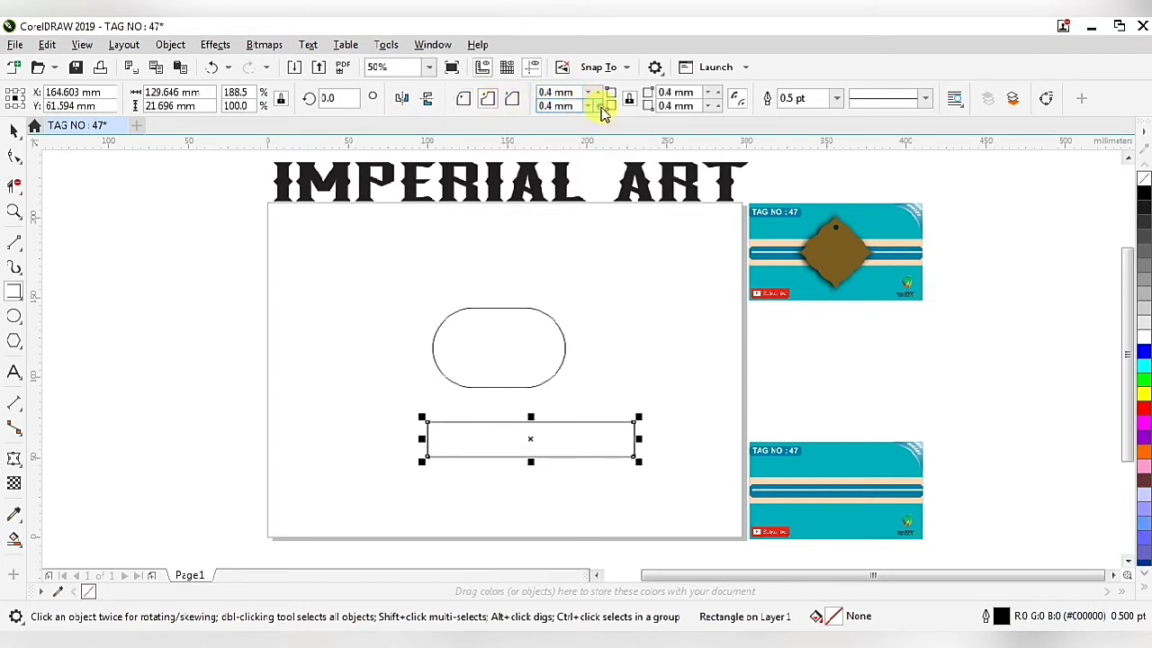
left_click(554, 93)
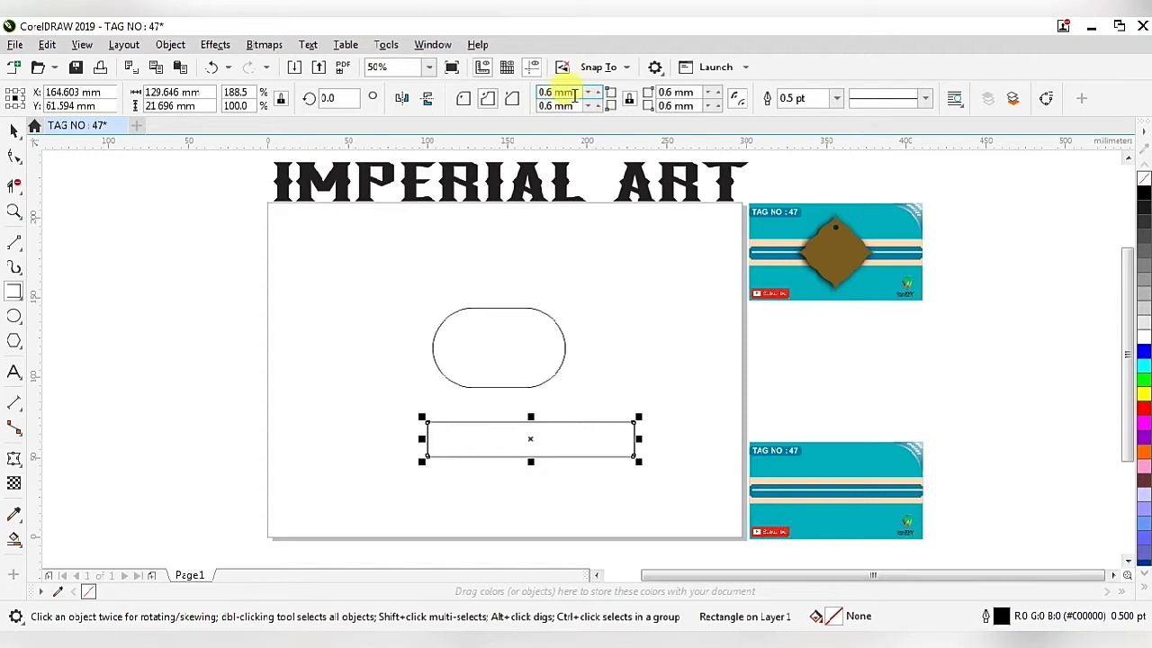
key("BackSpace")
key("BackSpace")
type("10")
key("Return")
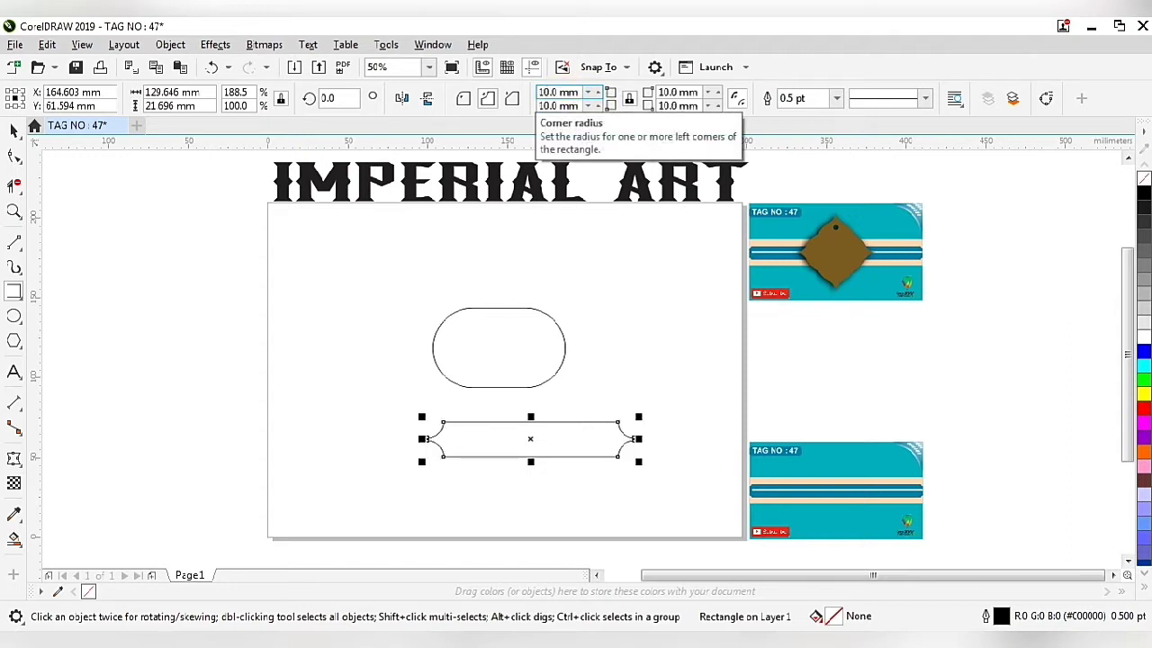
- Set the scalloped corner radius of the lower rectangle to 20 mm
scroll(633, 454, "up", 5)
scroll(634, 441, "down", 4)
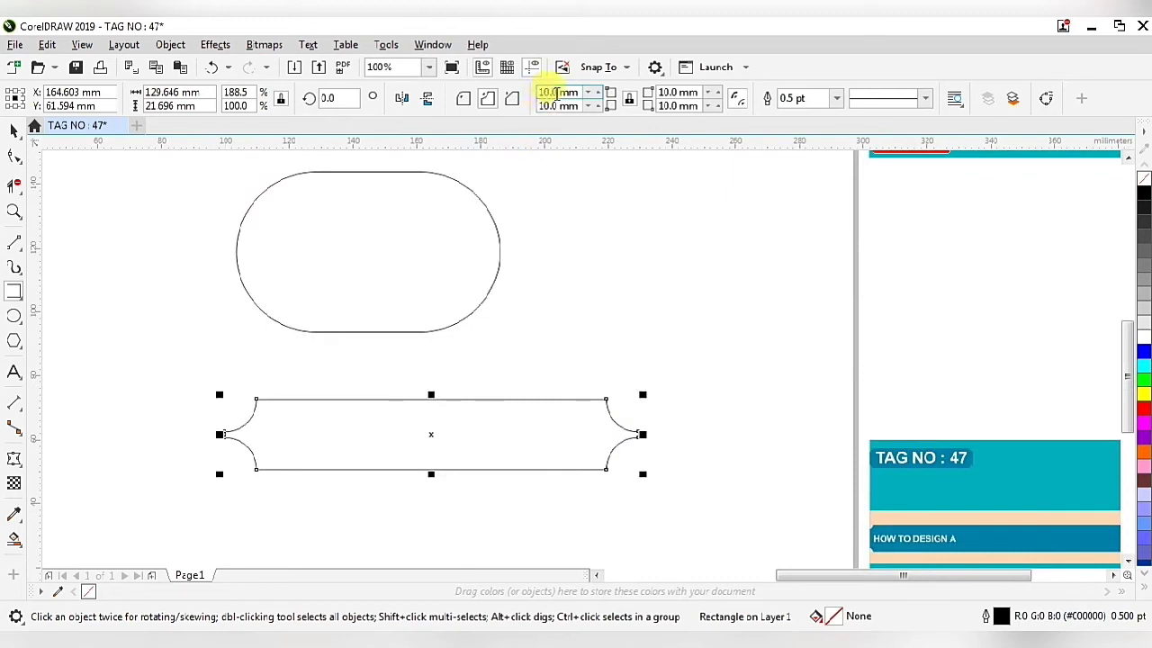
left_click(558, 94)
key("BackSpace")
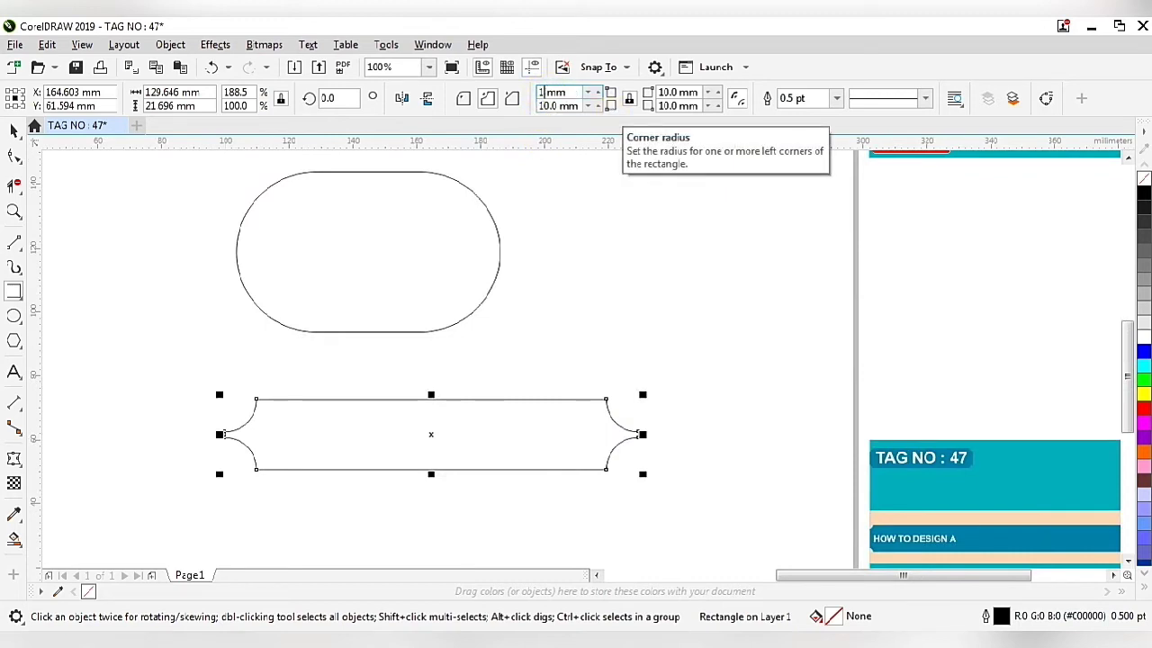
type("20")
key("Return")
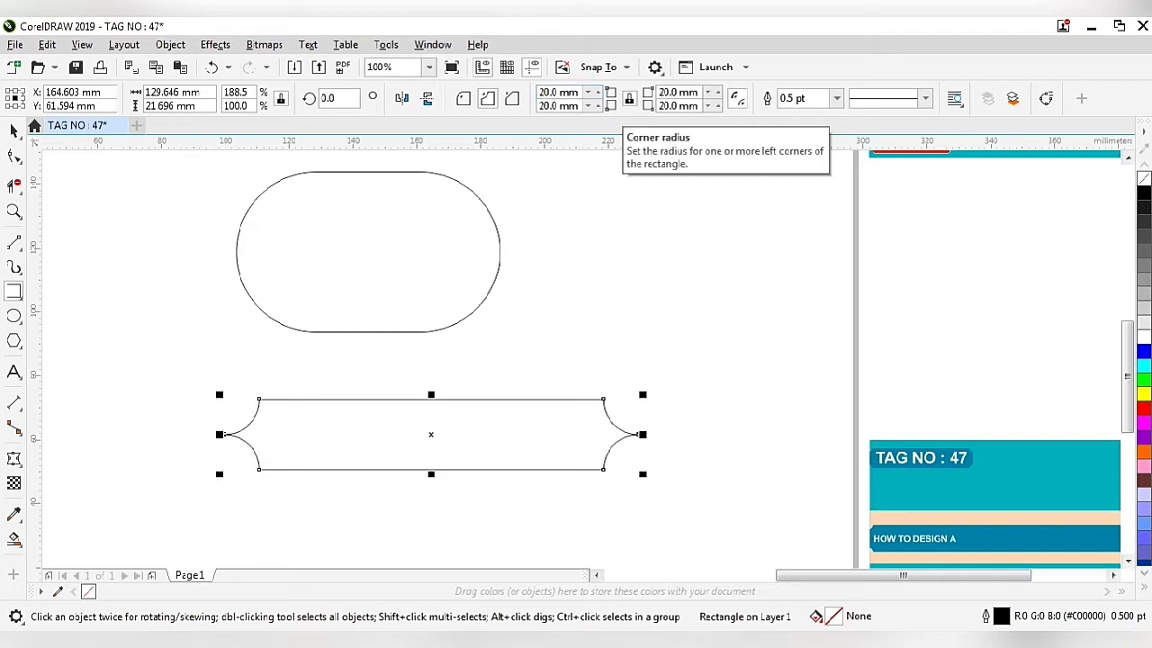
- Centre the scalloped rectangle on the rounded rectangle and convert it to curves
left_click(14, 131)
scroll(566, 442, "down", 1)
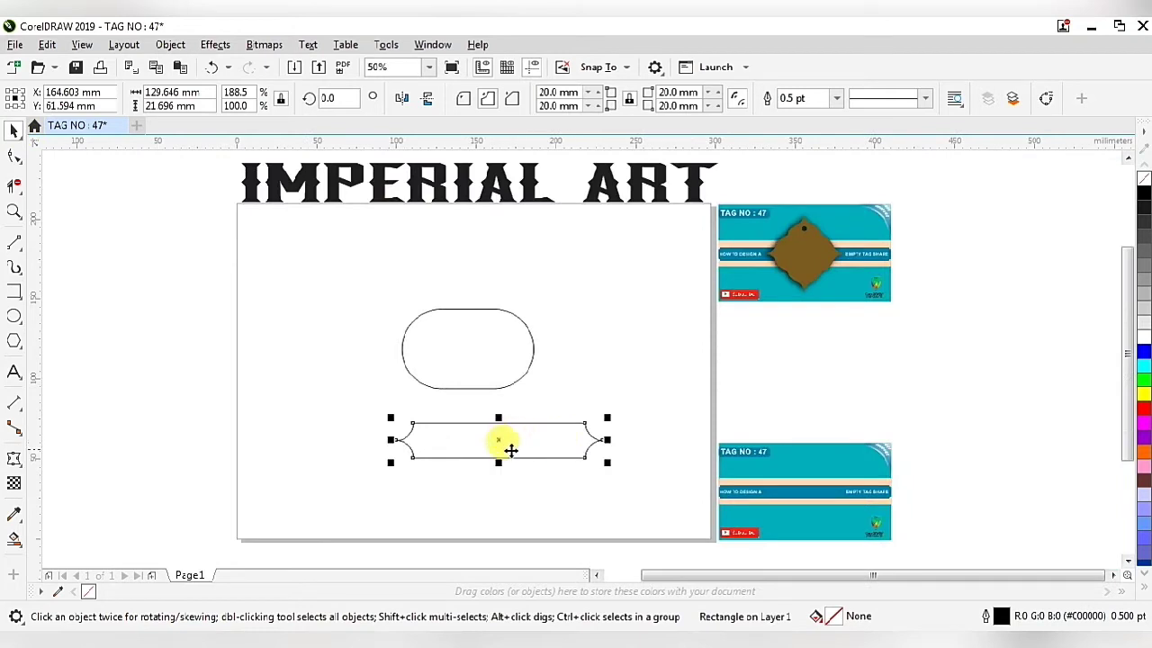
left_click_drag(497, 441, 468, 350)
right_click(468, 350)
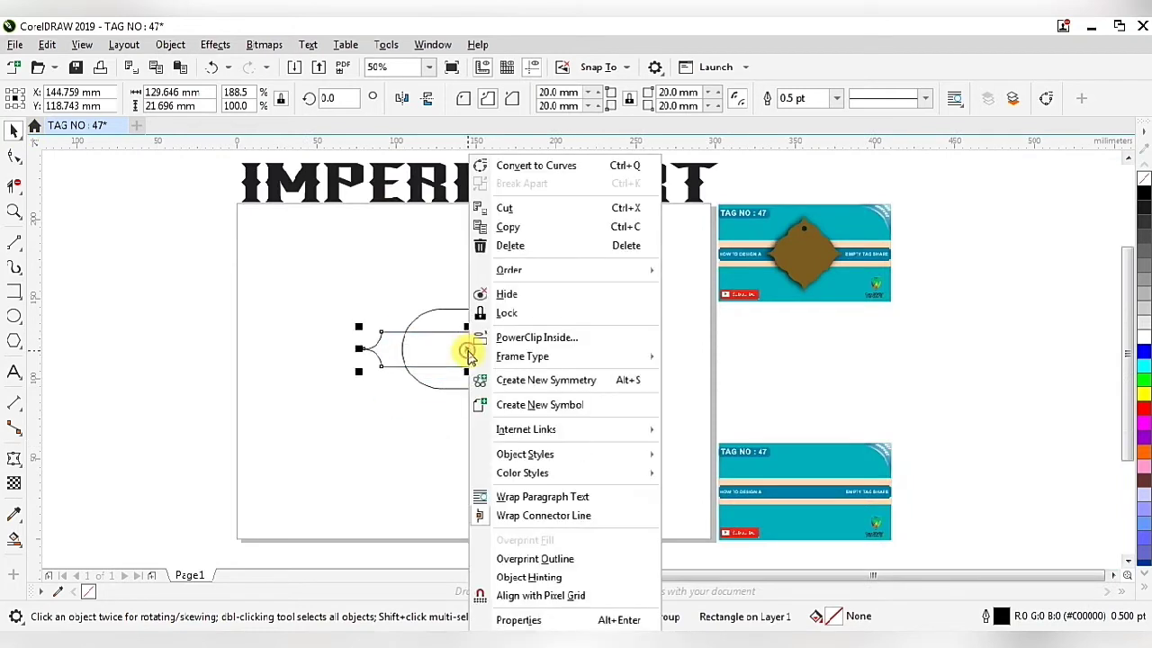
left_click(524, 173)
- Move the scalloped shape's two left corner nodes horizontally inward onto the rounded rectangle's outline, stretching the left tip
scroll(360, 350, "up", 1)
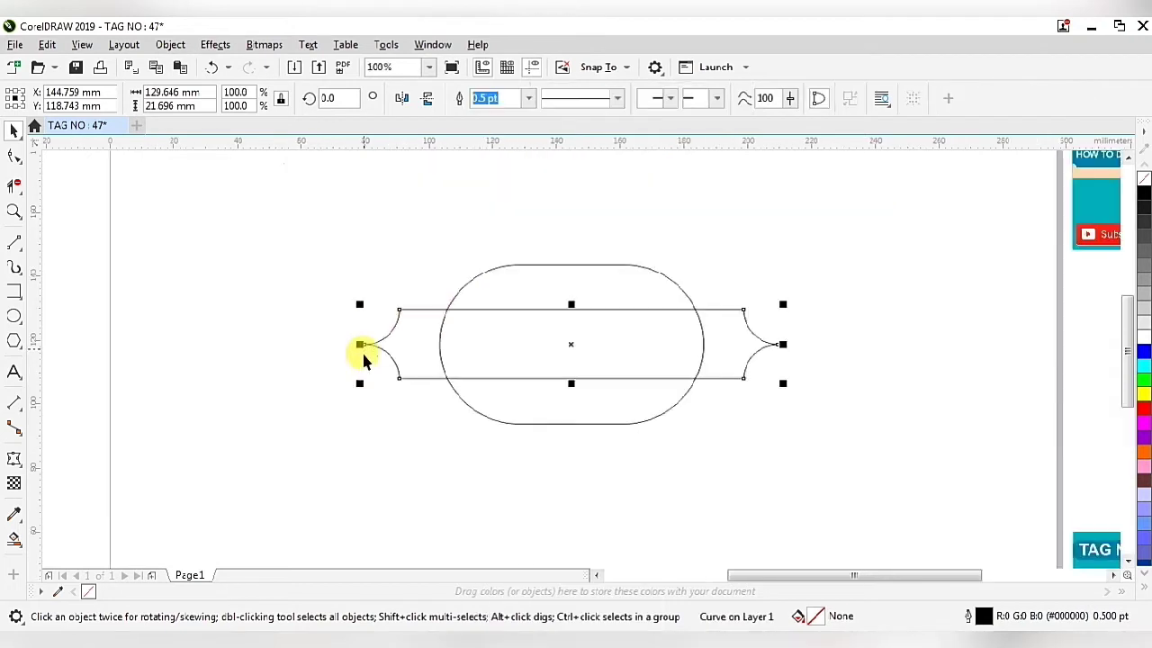
left_click(13, 155)
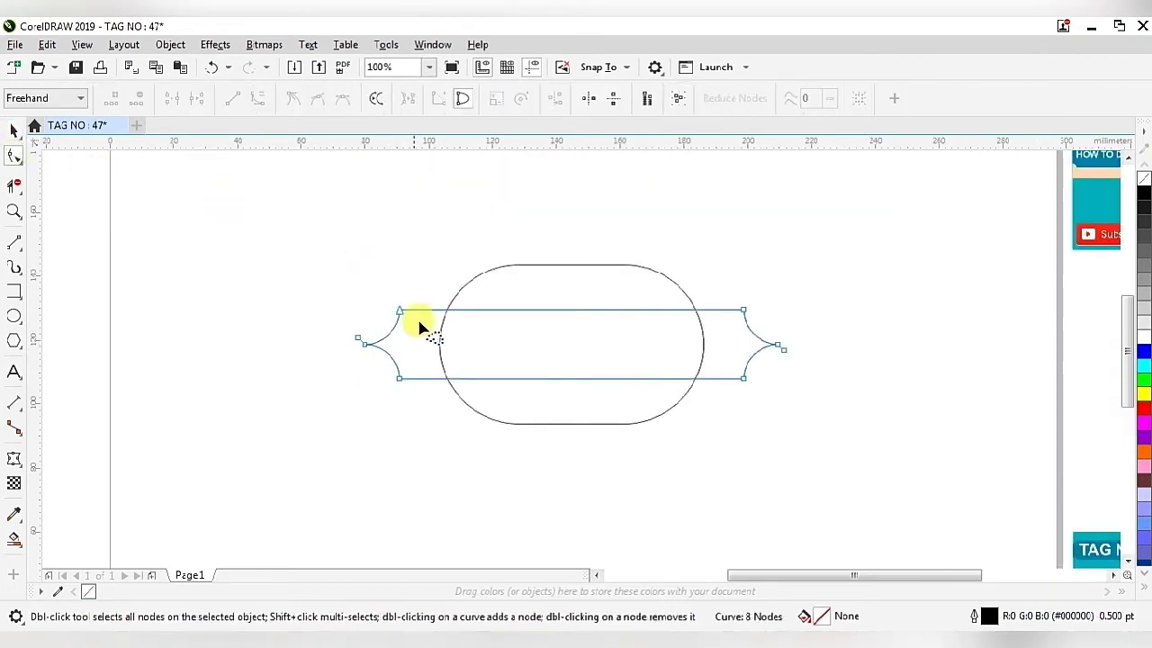
scroll(425, 360, "up", 1)
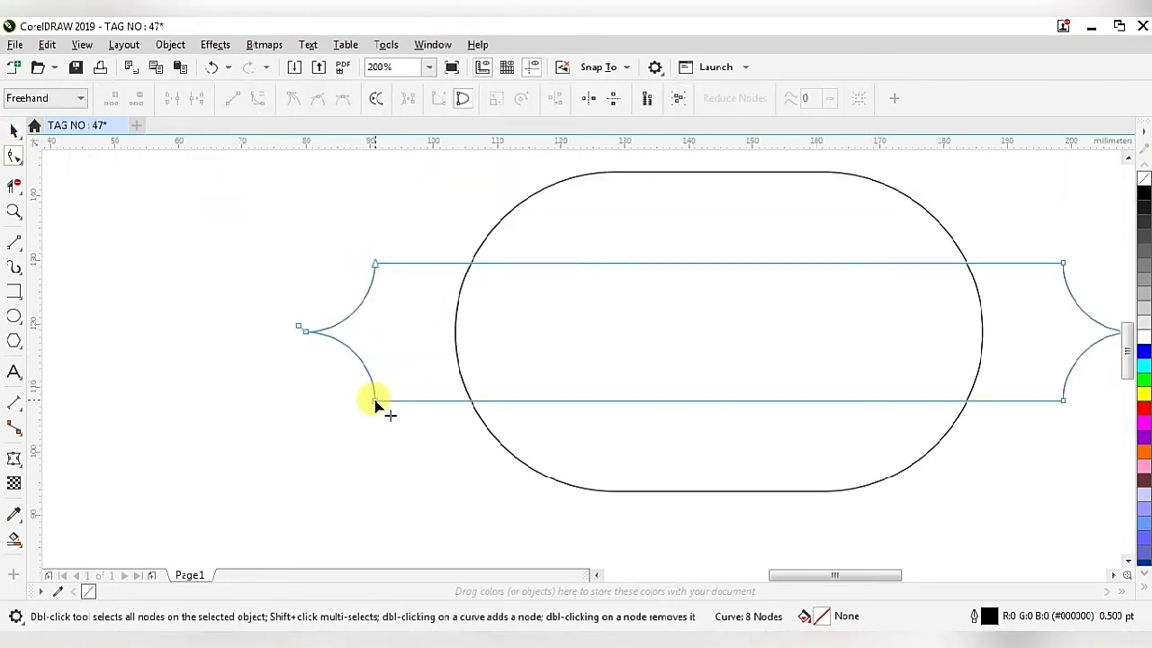
left_click(376, 400)
left_click_drag(377, 401, 469, 401)
scroll(470, 401, "up", 2)
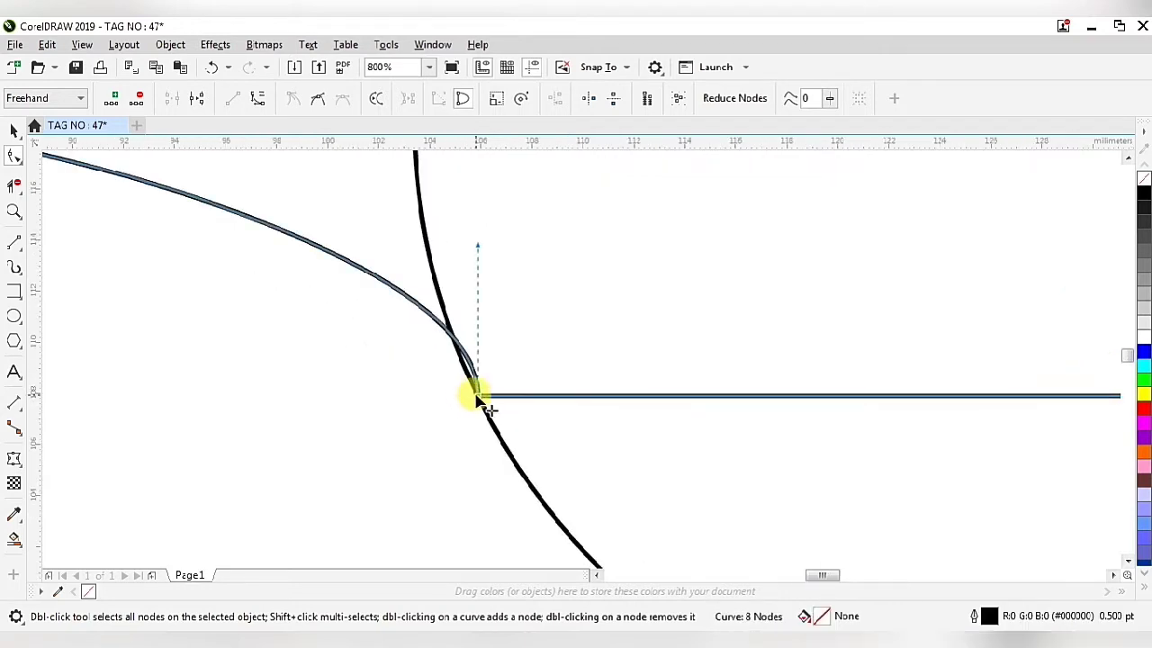
scroll(478, 397, "down", 2)
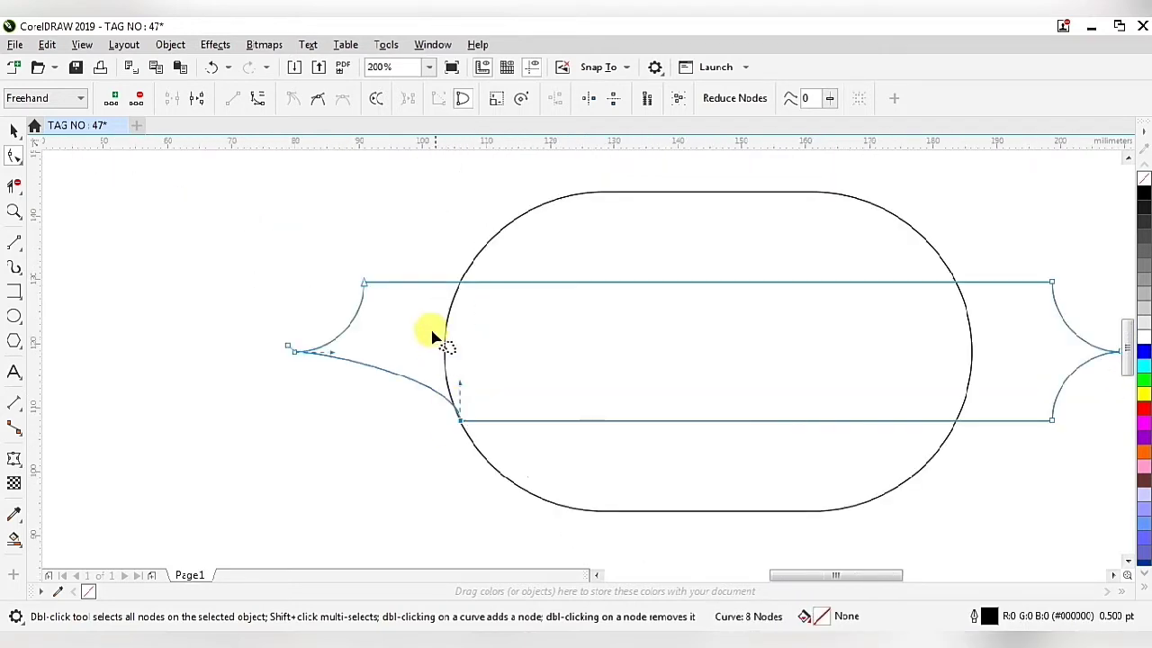
left_click_drag(364, 283, 458, 283)
scroll(458, 283, "up", 2)
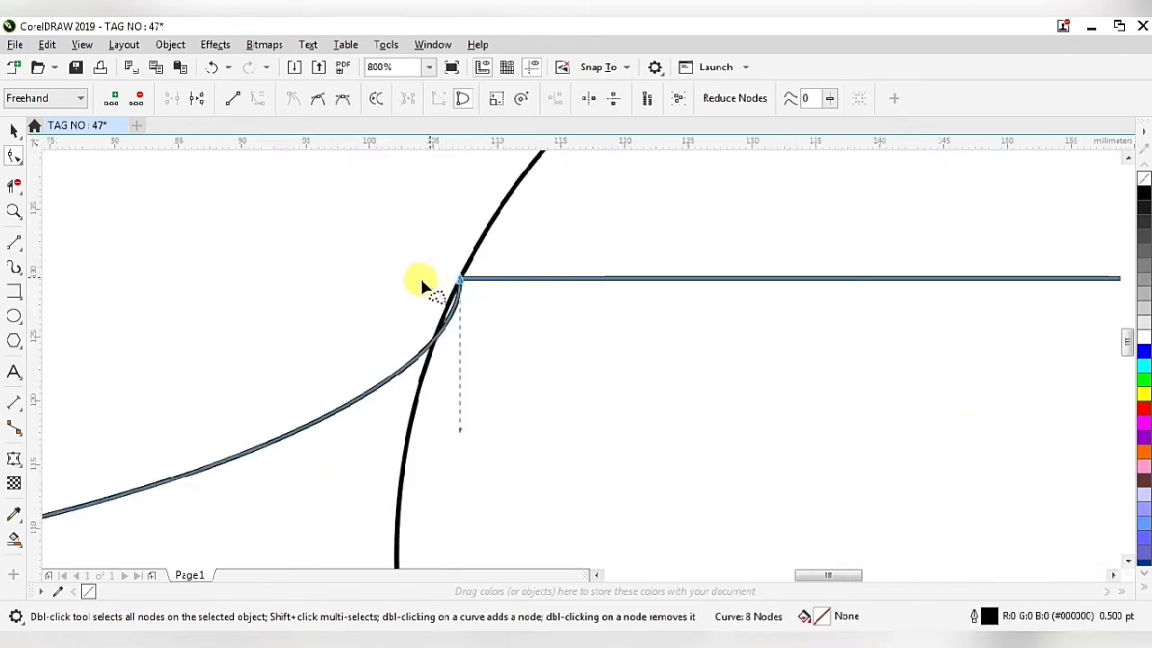
scroll(424, 283, "down", 2)
scroll(419, 340, "up", 2)
scroll(411, 348, "up", 2)
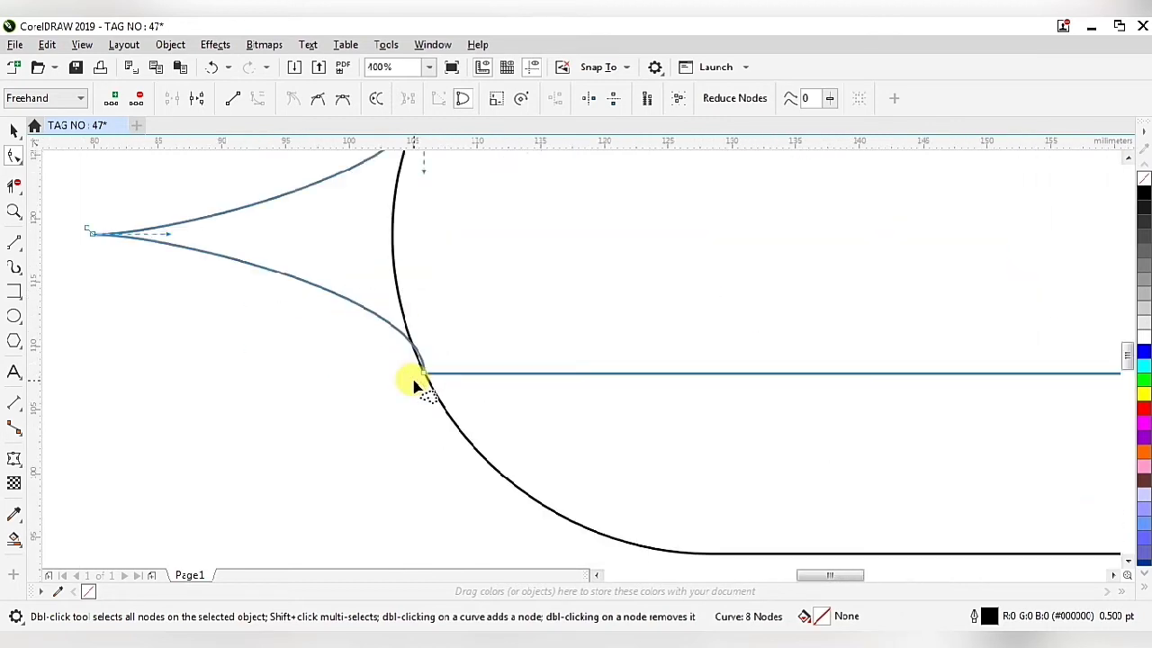
scroll(387, 396, "down", 4)
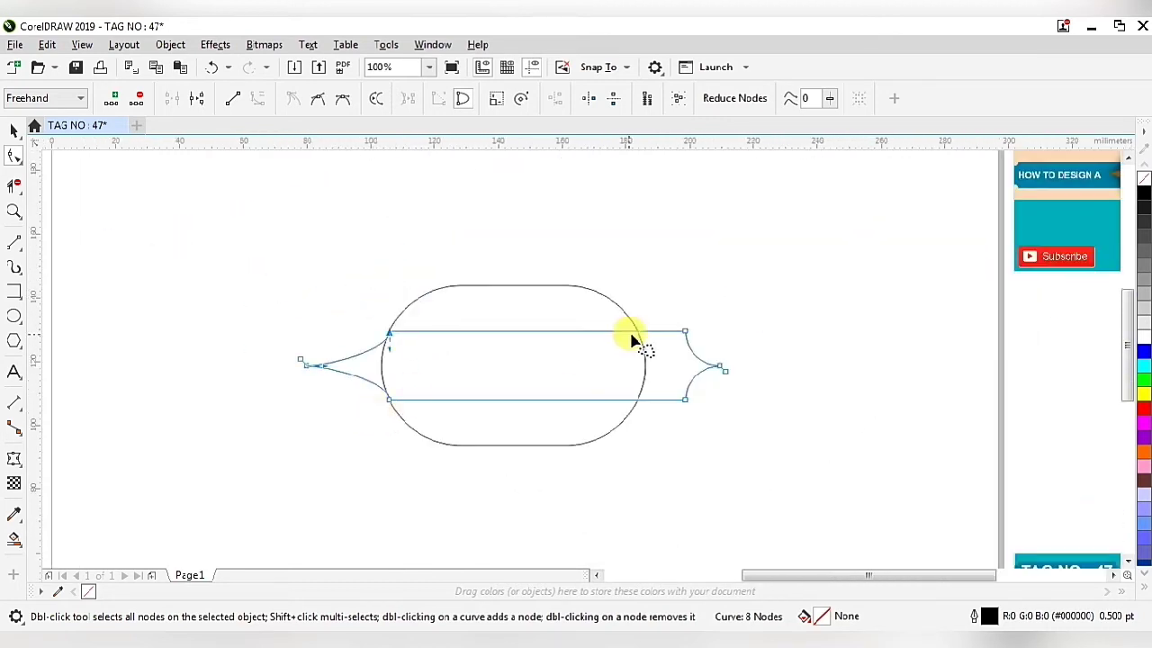
- Move the scalloped shape's two right corner nodes horizontally inward onto the rounded rectangle's outline and deselect the shape
scroll(674, 342, "up", 2)
left_click_drag(697, 325, 605, 324)
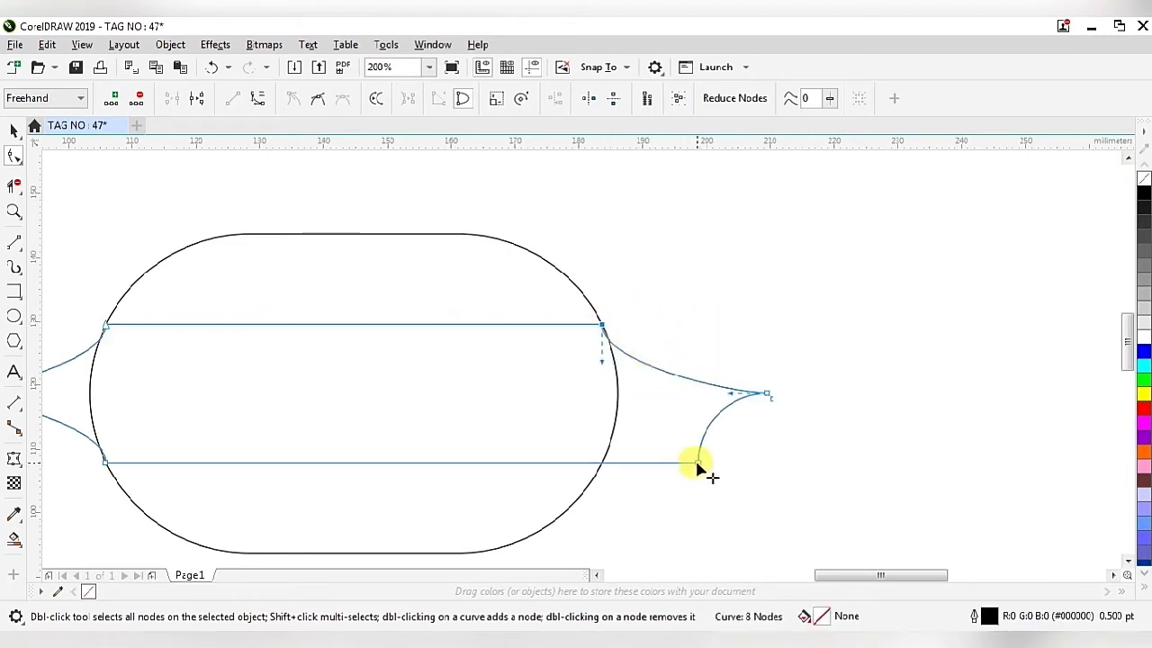
left_click_drag(697, 464, 605, 464)
scroll(604, 464, "up", 2)
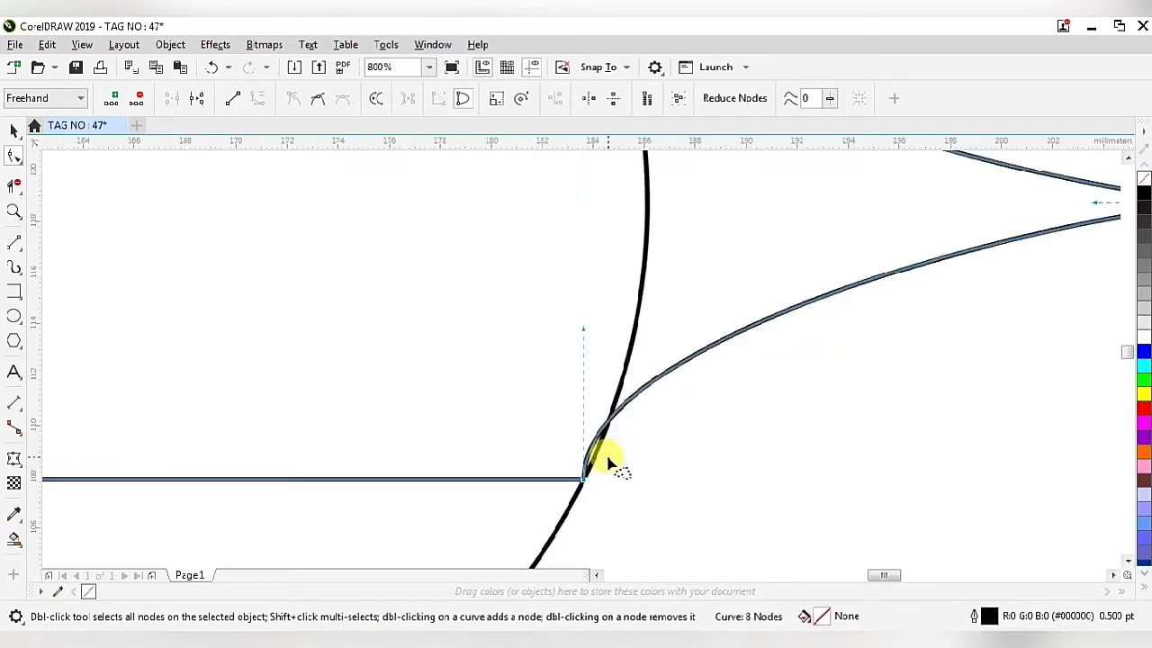
scroll(608, 461, "down", 3)
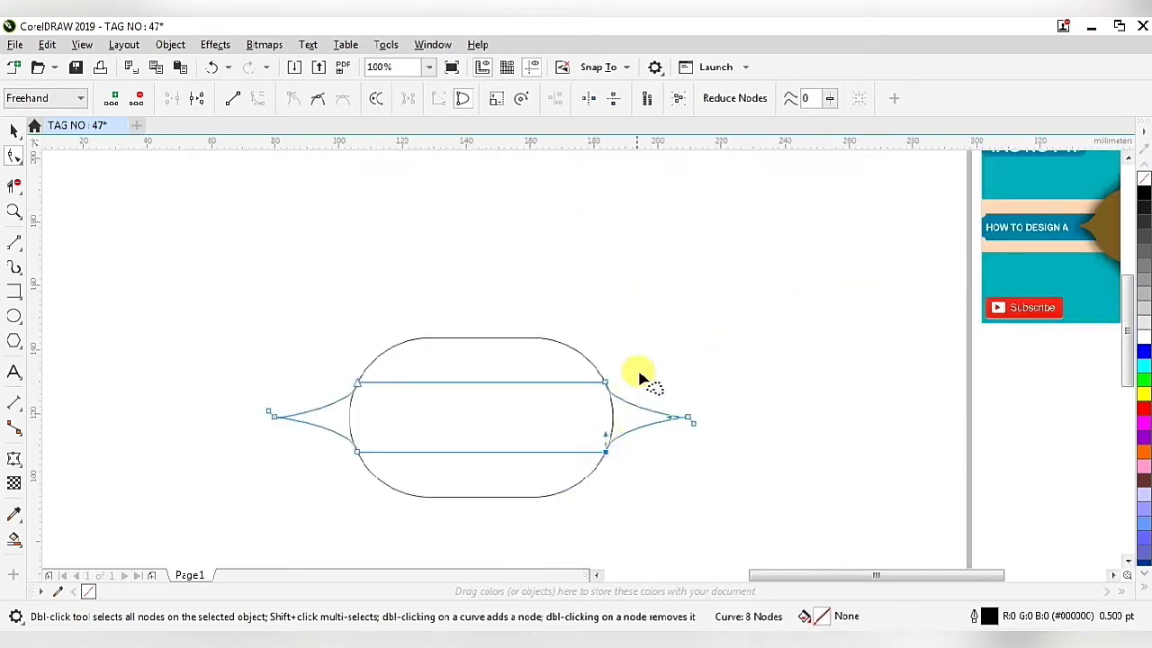
left_click(14, 130)
scroll(495, 248, "down", 1)
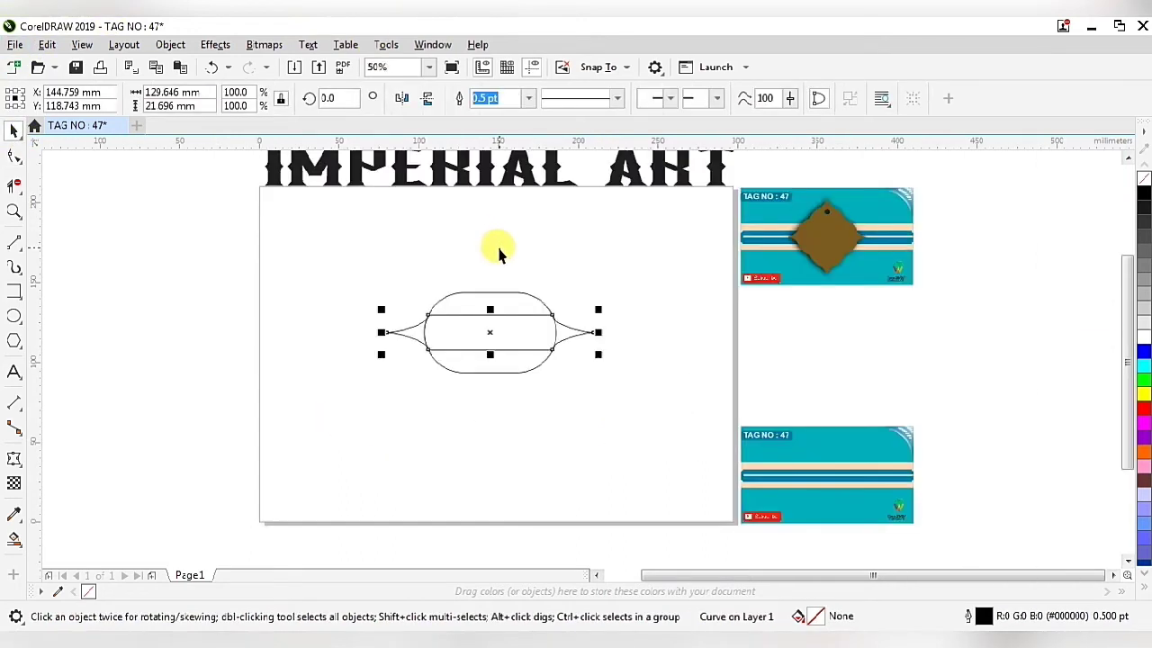
left_click(478, 252)
scroll(501, 268, "up", 1)
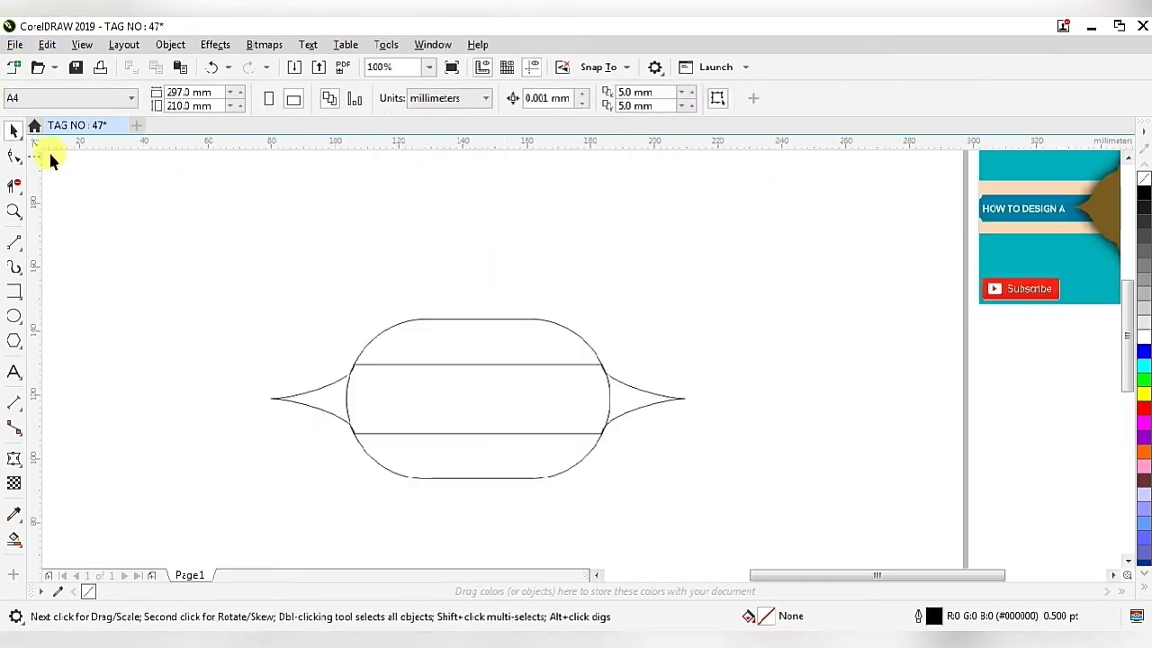
- Delete the scalloped shape's two horizontal lines inside the rounded rectangle with the Virtual Segment Delete tool
left_click(13, 186)
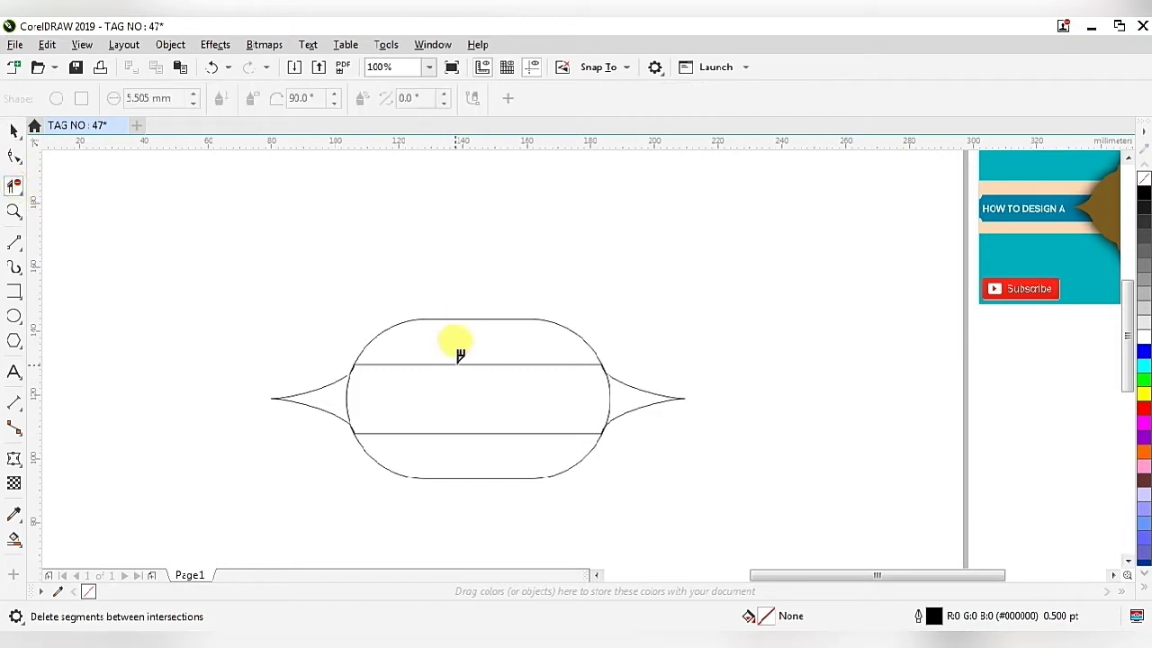
left_click(459, 363)
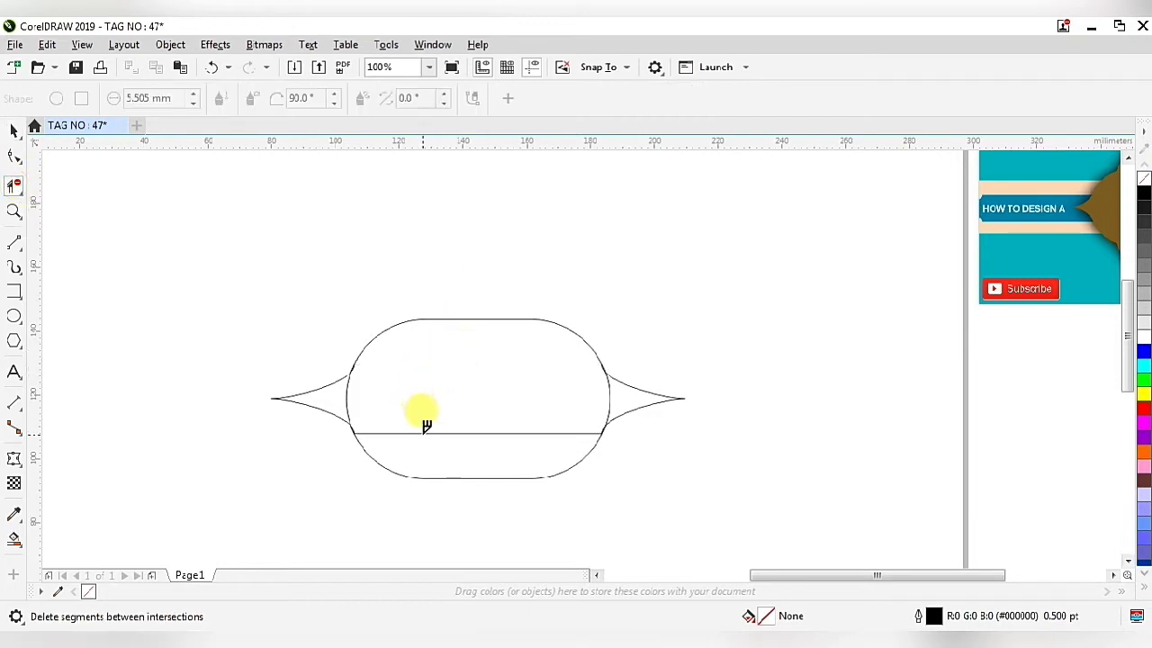
left_click(424, 433)
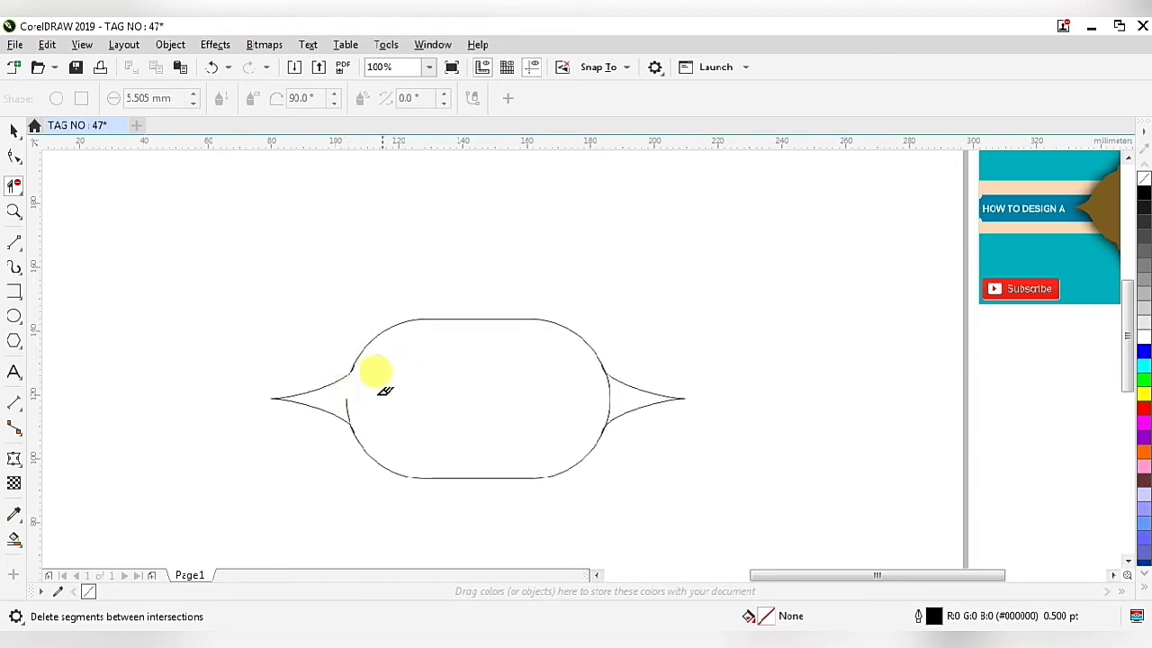
- Remove the rounded rectangle's left arc and the small overlapping segments where the left tip's upper and lower curves meet the body
scroll(355, 404, "up", 5)
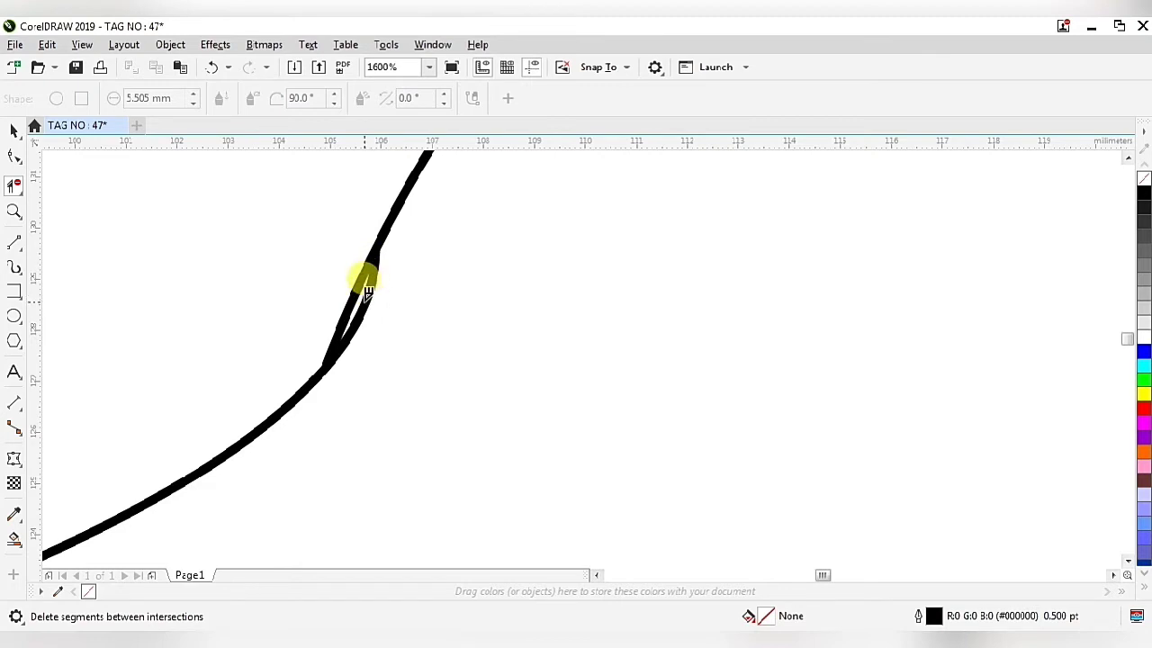
left_click(367, 277)
scroll(355, 297, "down", 3)
scroll(356, 433, "up", 2)
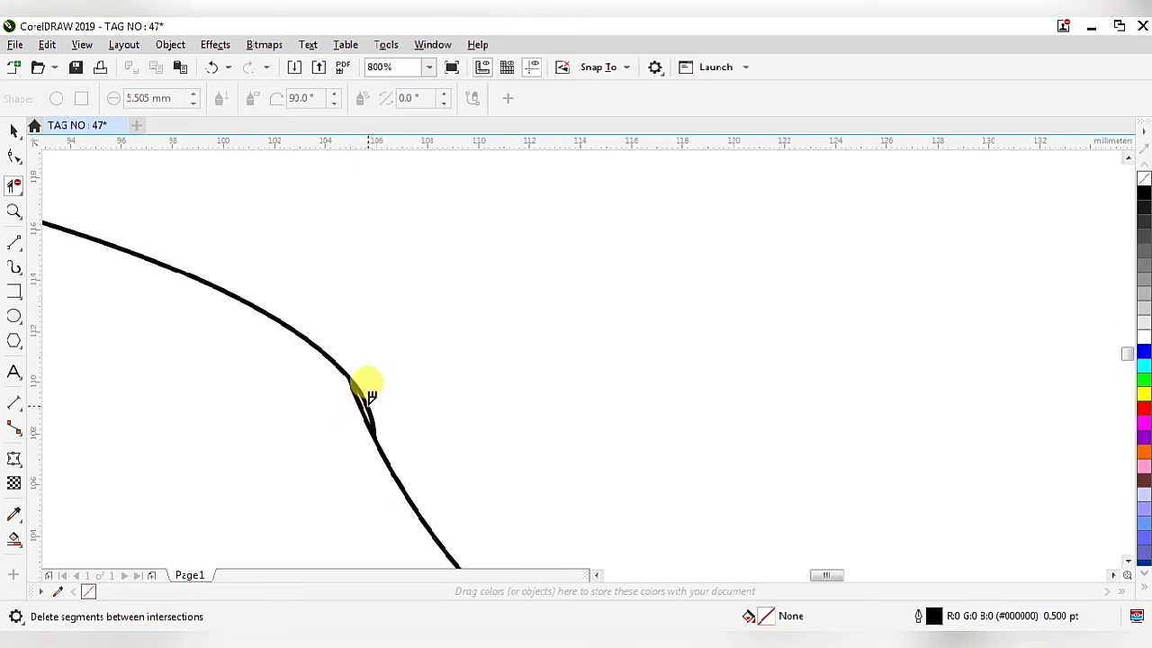
left_click(368, 397)
scroll(360, 405, "down", 2)
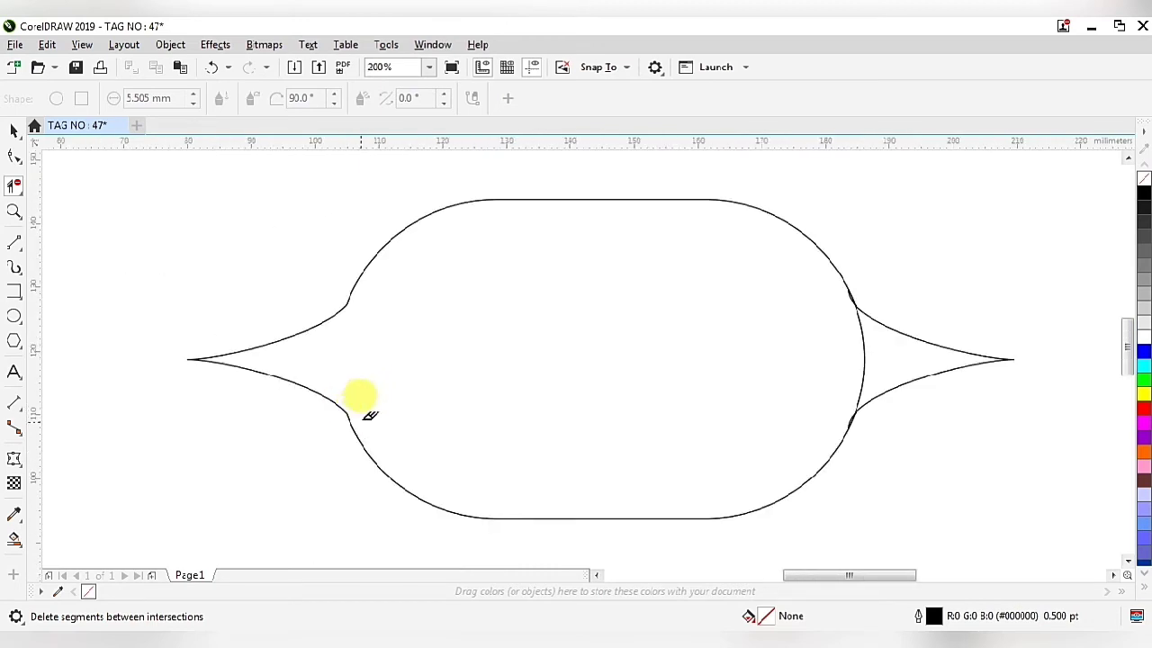
- Delete the rounded rectangle's right arc that closes off the right tip
scroll(355, 410, "down", 1)
scroll(603, 355, "up", 2)
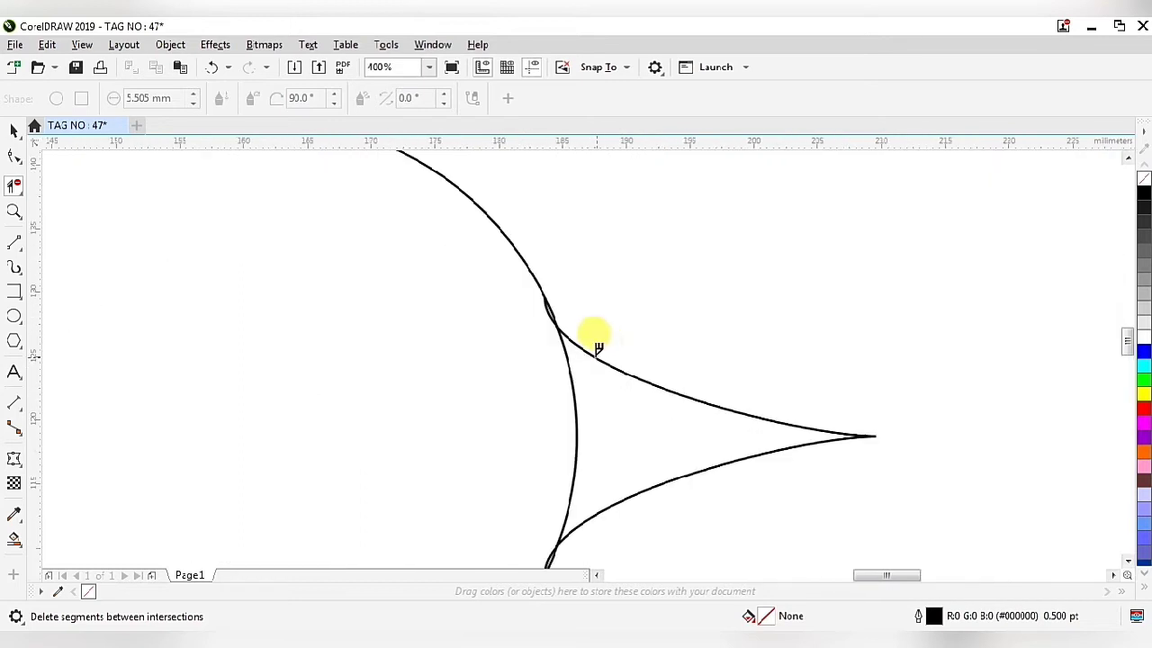
scroll(566, 308, "up", 1)
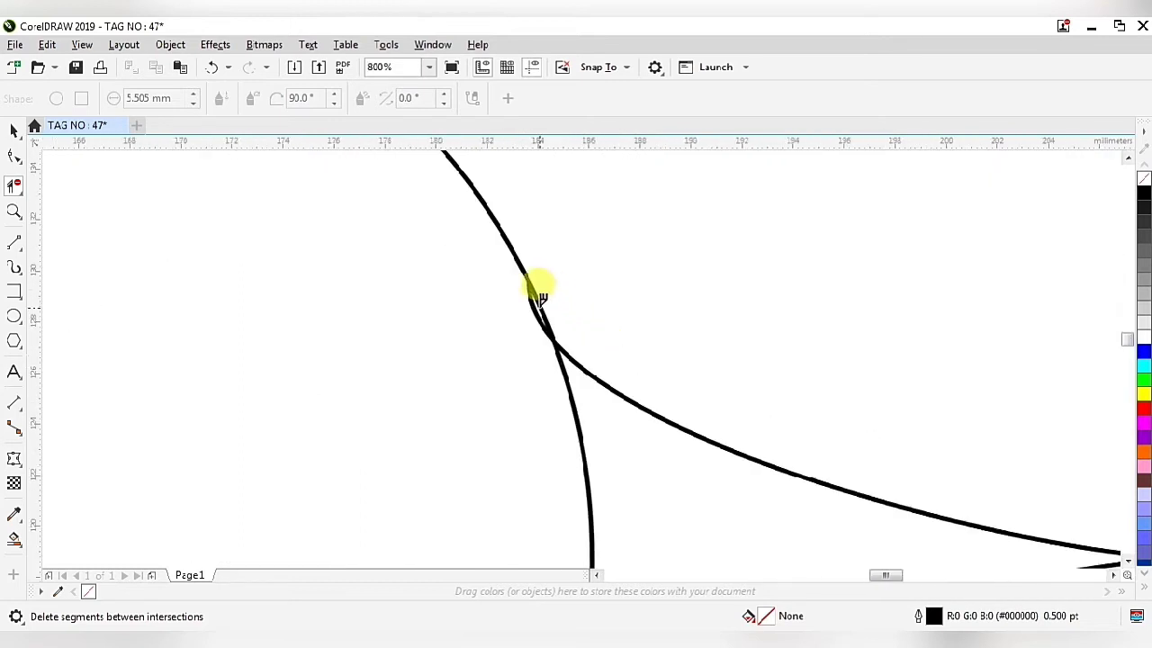
left_click(540, 297)
scroll(538, 300, "down", 1)
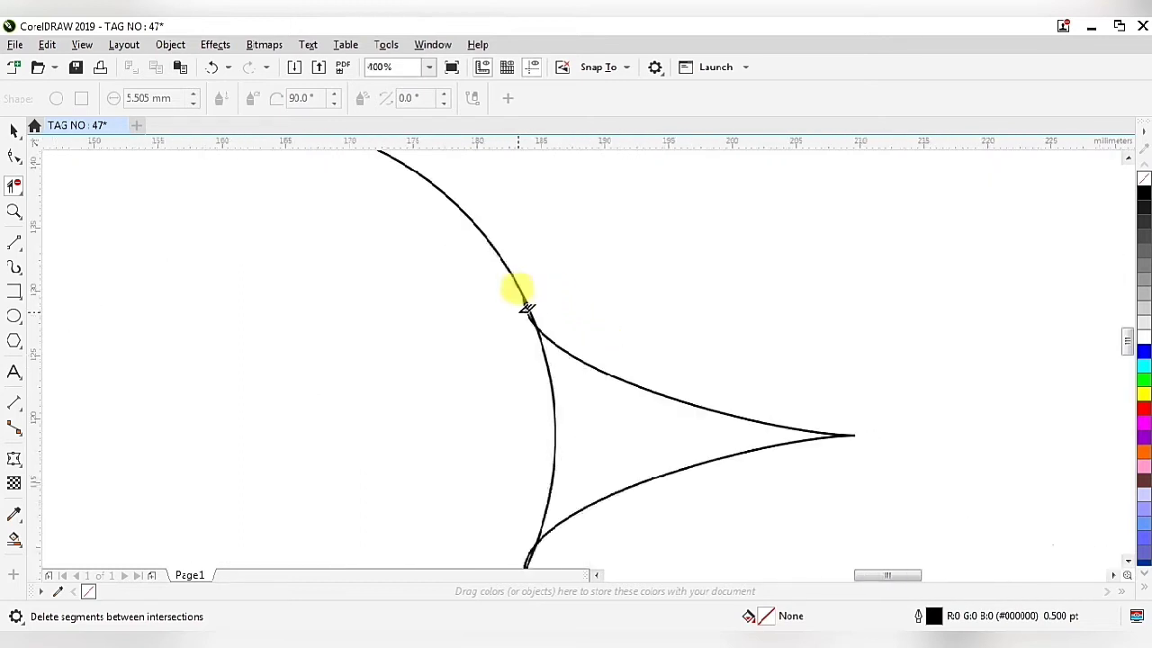
left_click(553, 373)
left_click(540, 322)
scroll(530, 295, "up", 1)
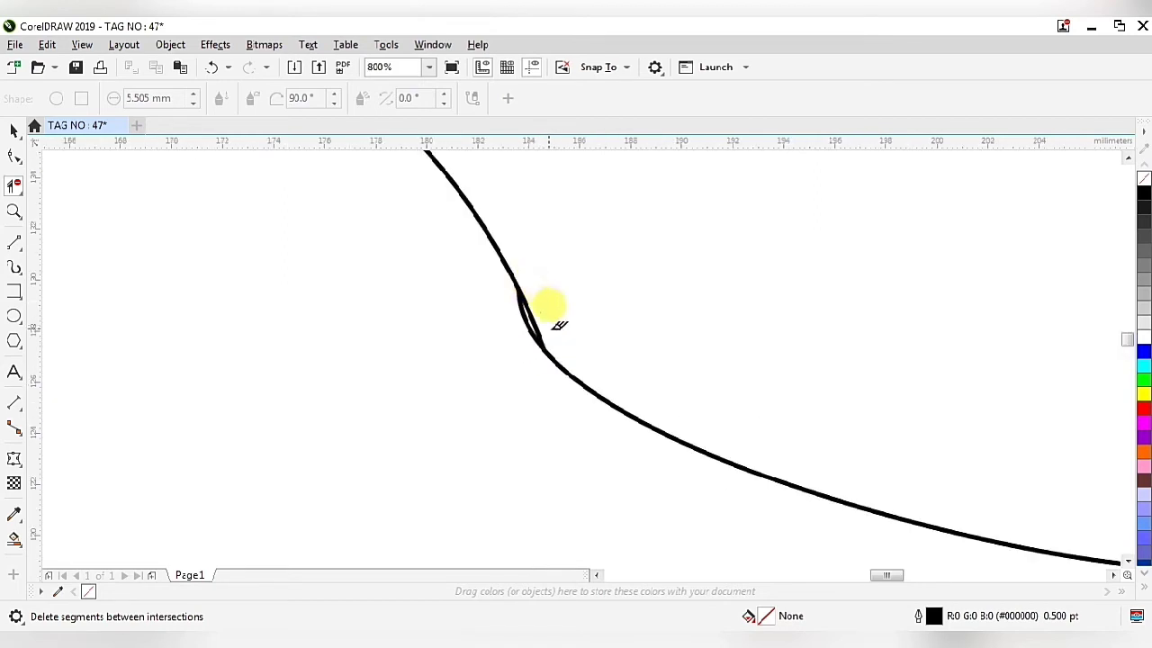
- Undo the last segment deletion and remove the small overlapping segments at the right tip's upper and lower junctions with the body
scroll(559, 325, "down", 3)
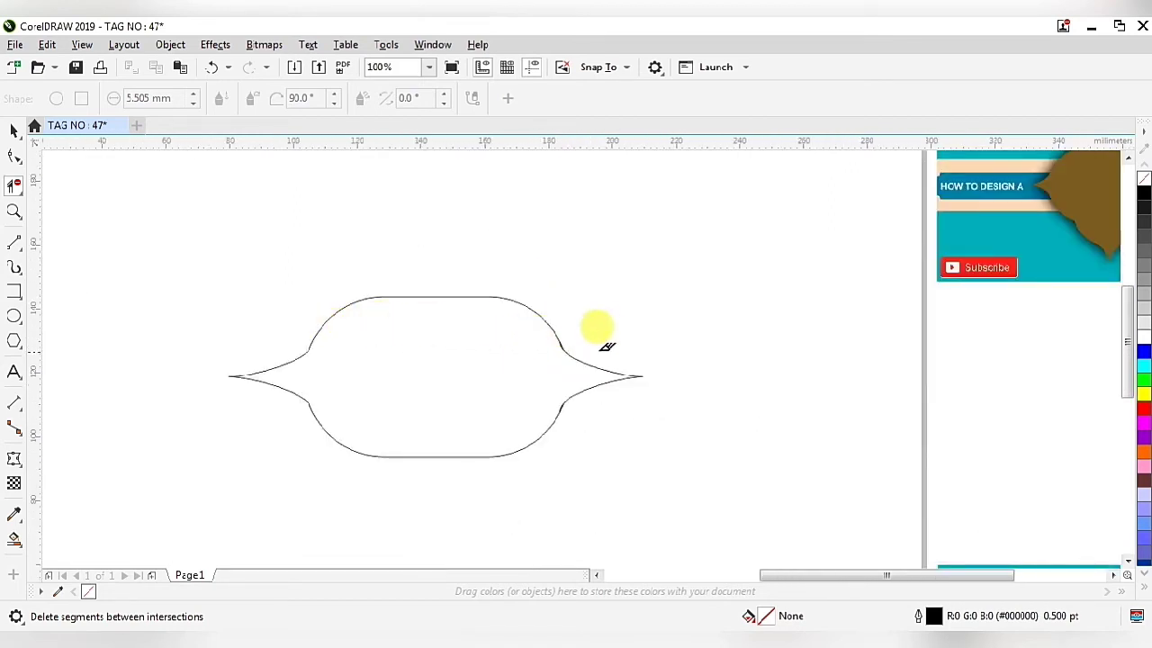
scroll(575, 342, "up", 2)
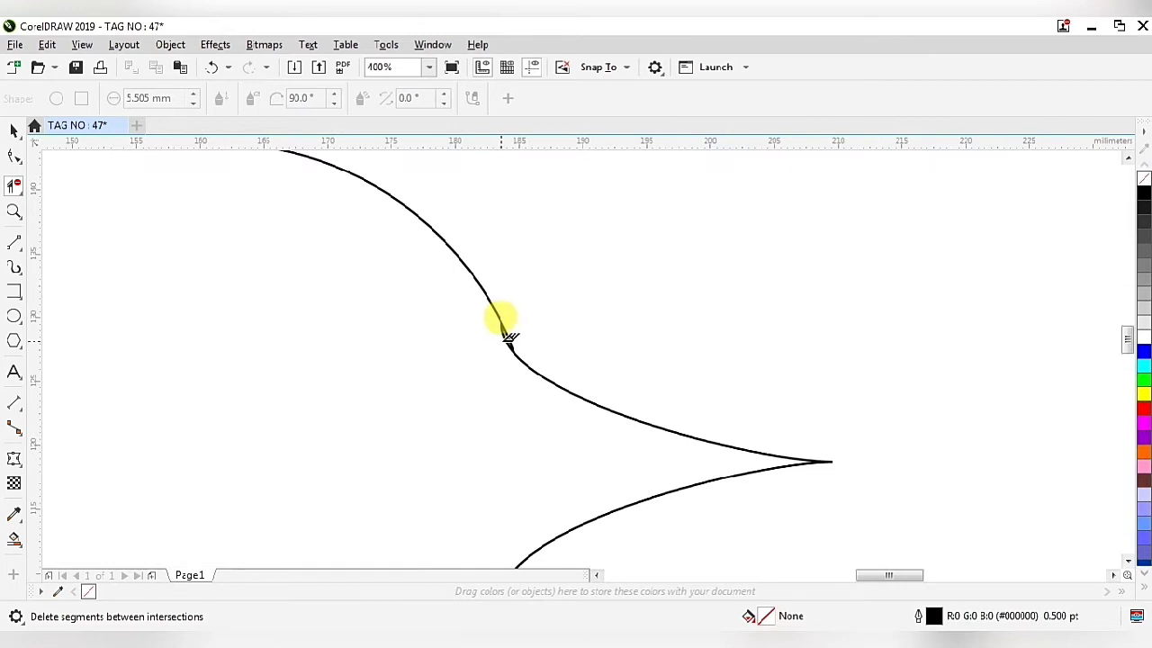
scroll(509, 331, "up", 1)
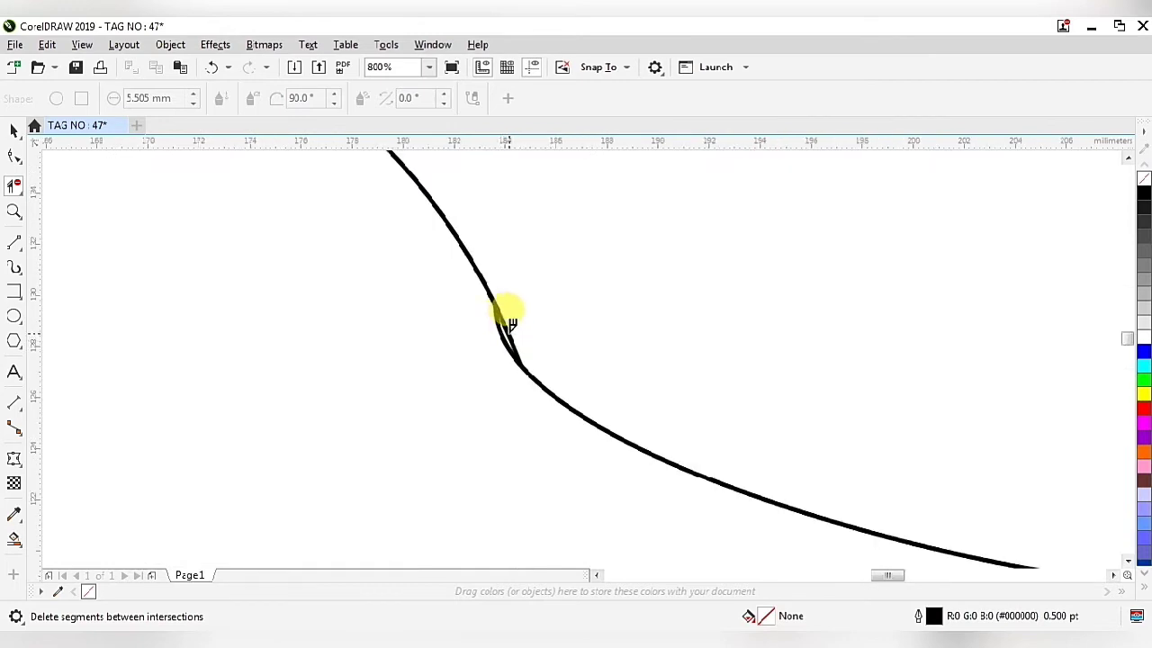
left_click(212, 69)
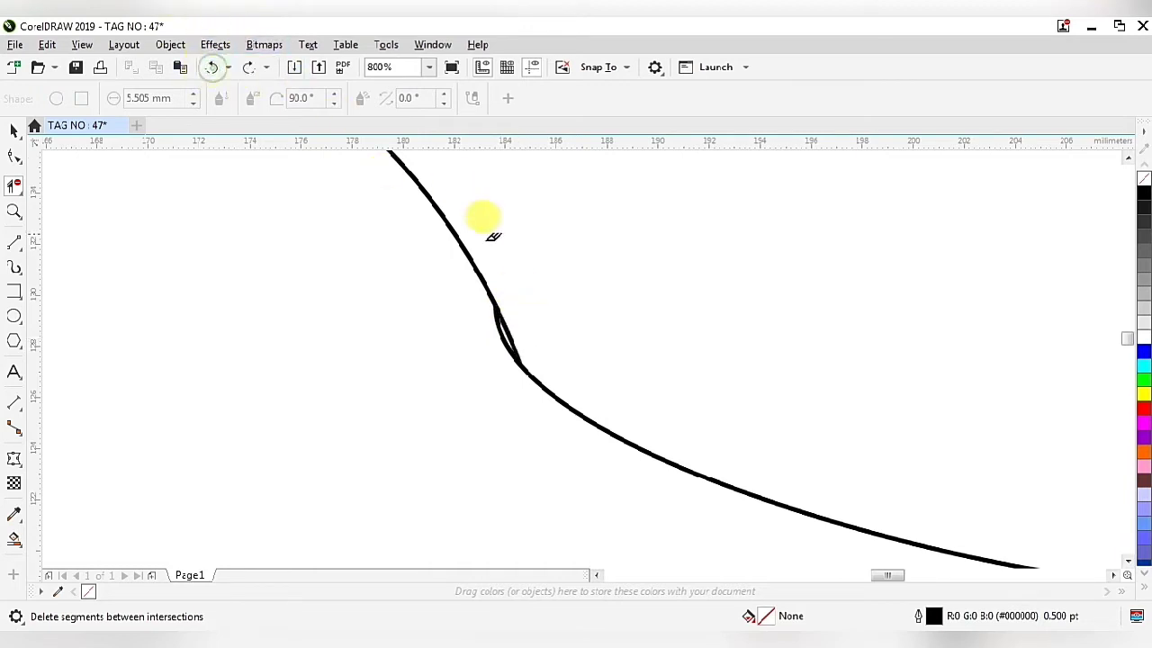
left_click(504, 329)
scroll(537, 318, "down", 3)
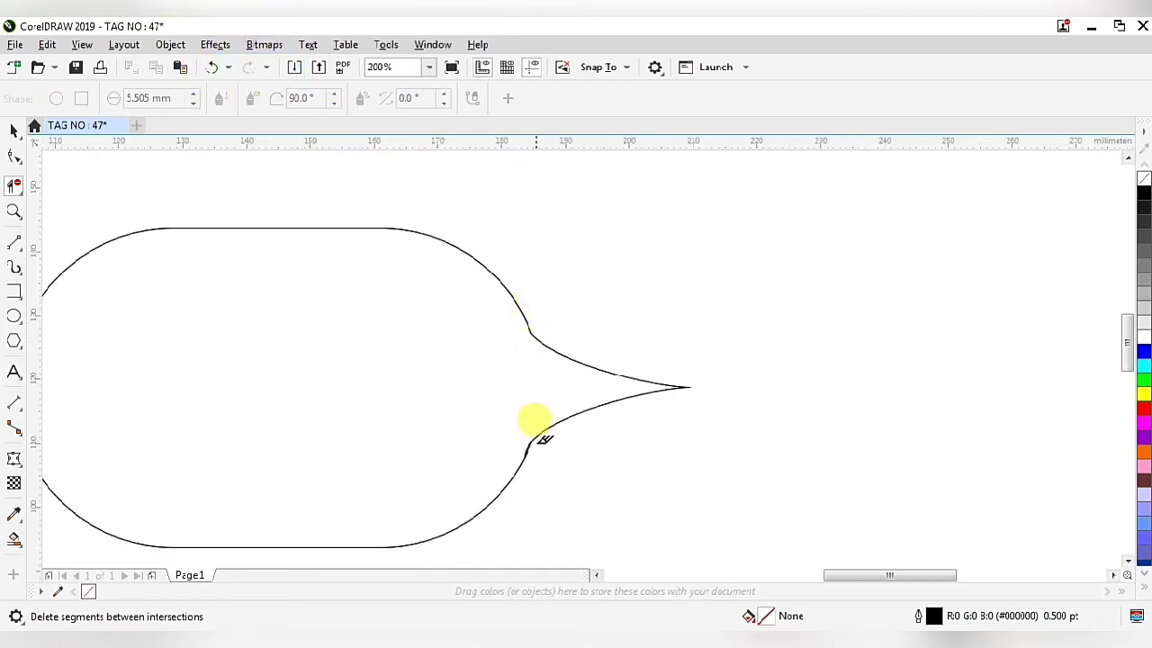
scroll(531, 445, "up", 3)
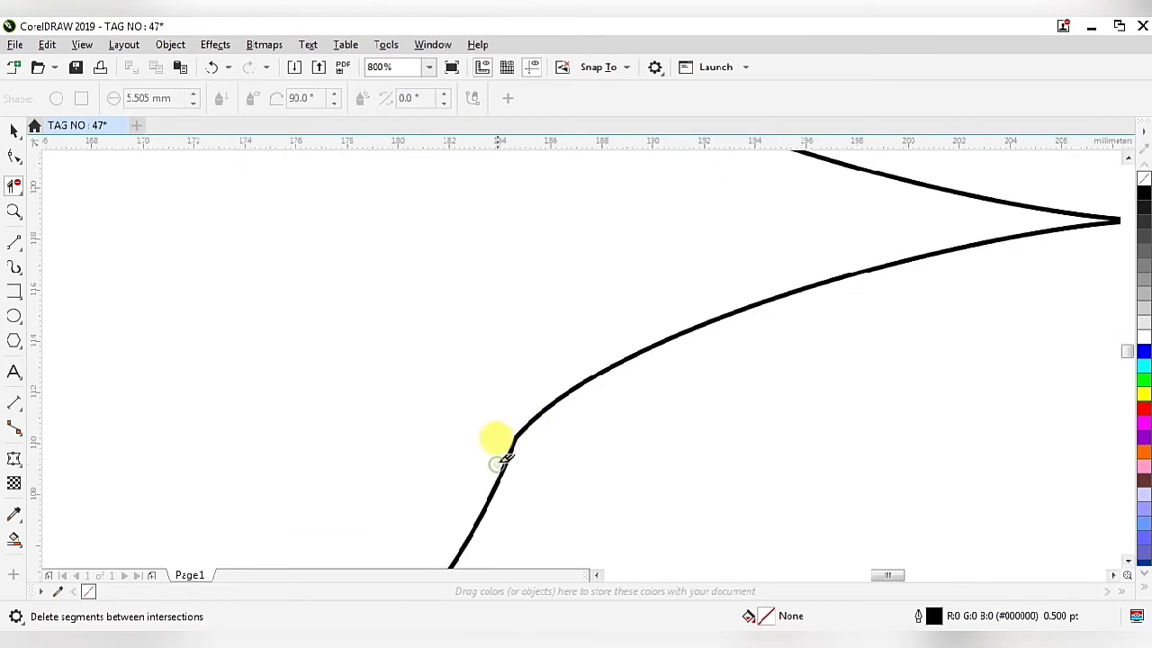
scroll(535, 437, "down", 4)
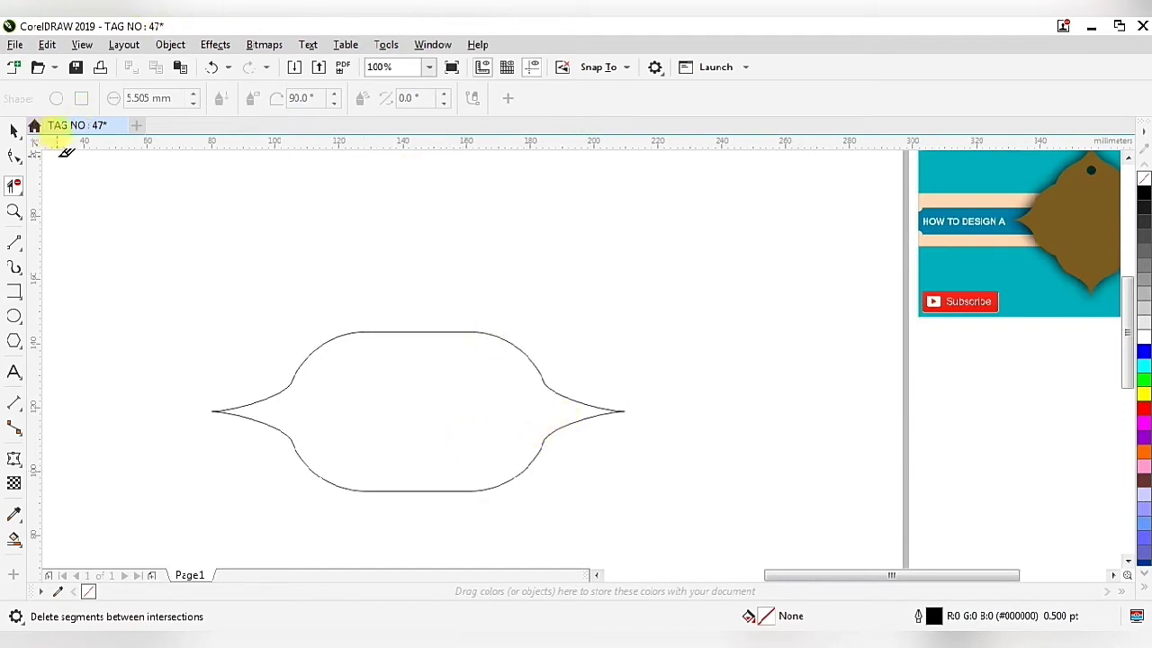
- Smart Fill the enclosed tag outline with slate blue and no outline, and move the filled shape below the original
left_click(14, 130)
scroll(516, 337, "down", 1)
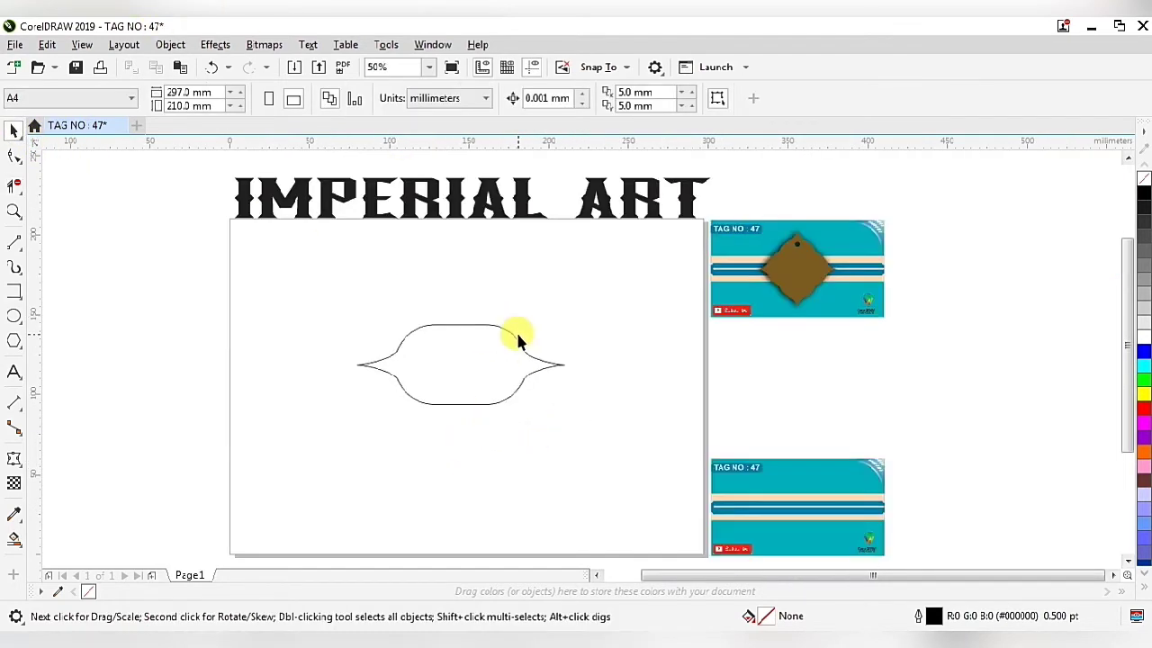
left_click(13, 540)
left_click(436, 353)
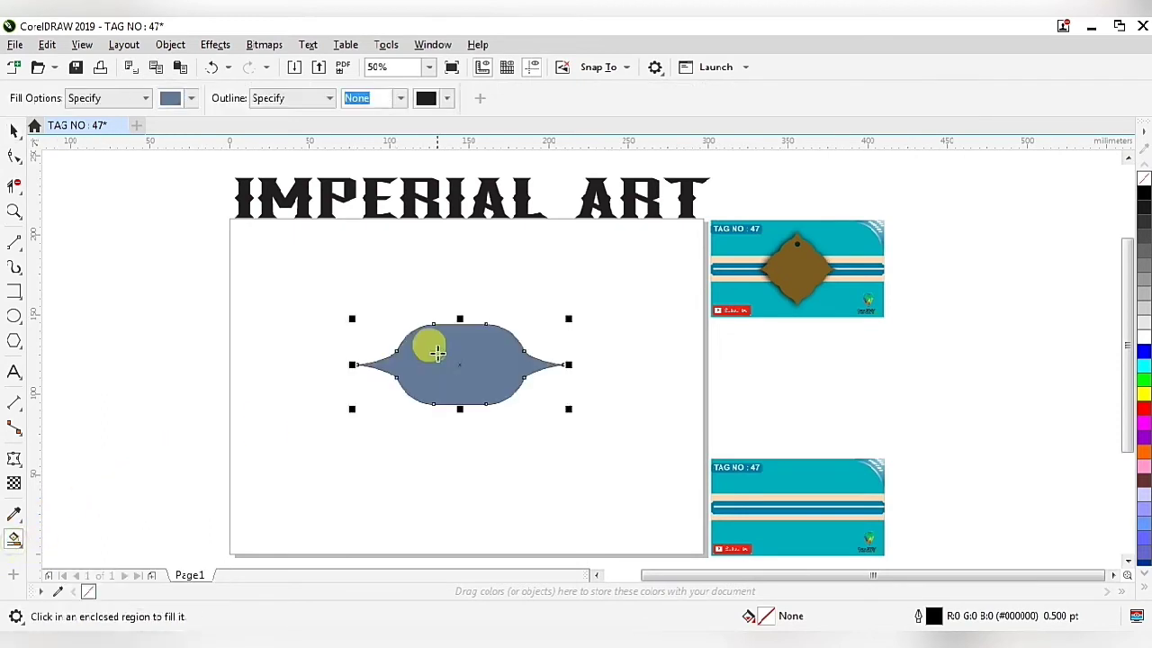
left_click(13, 131)
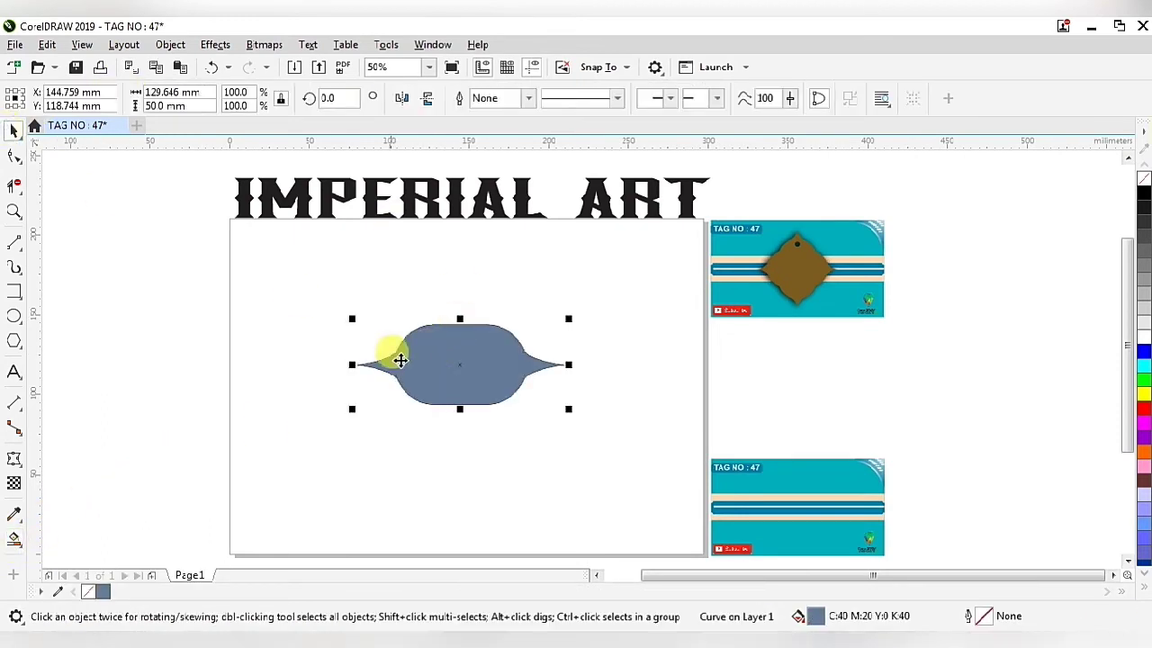
left_click_drag(457, 368, 458, 464)
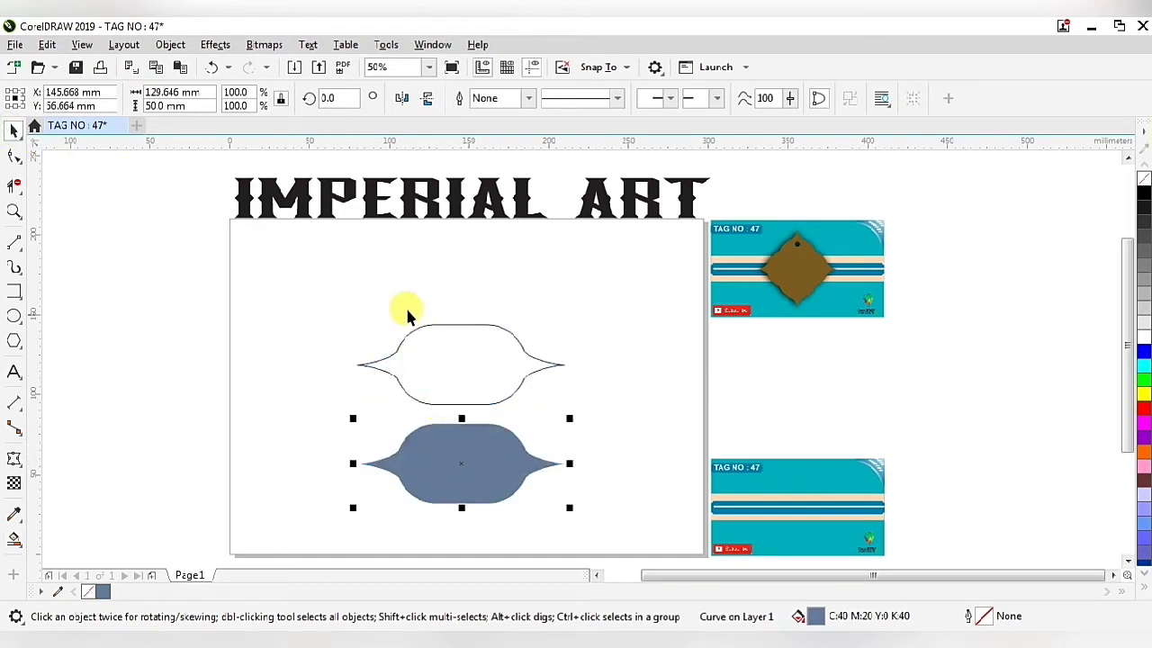
- Delete the original unfilled outline curves and move the filled tag shape up into their place
left_click_drag(334, 291, 586, 433)
key("ctrl+a")
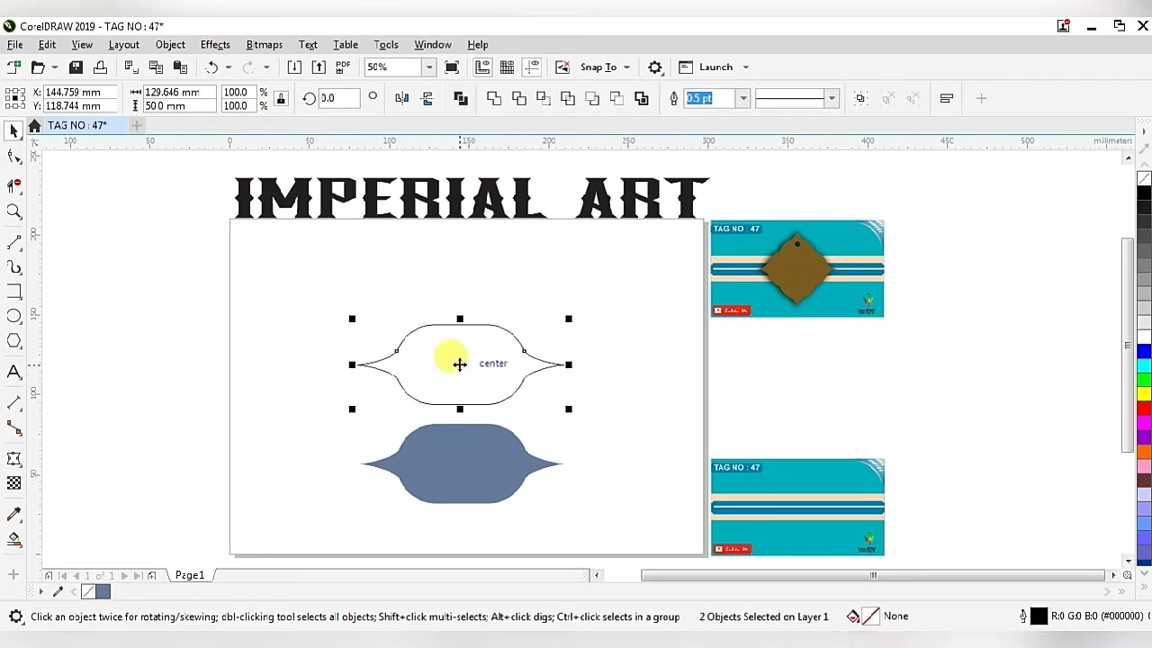
right_click(458, 363)
left_click(486, 267)
key("Delete")
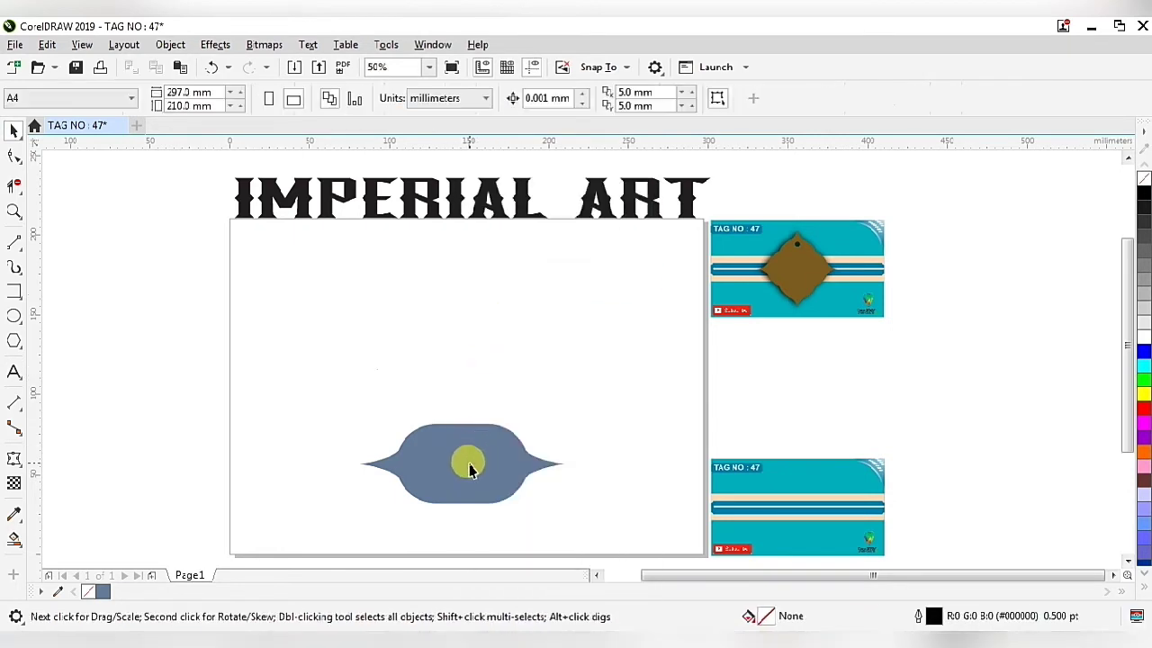
left_click(457, 458)
left_click_drag(457, 458, 467, 372)
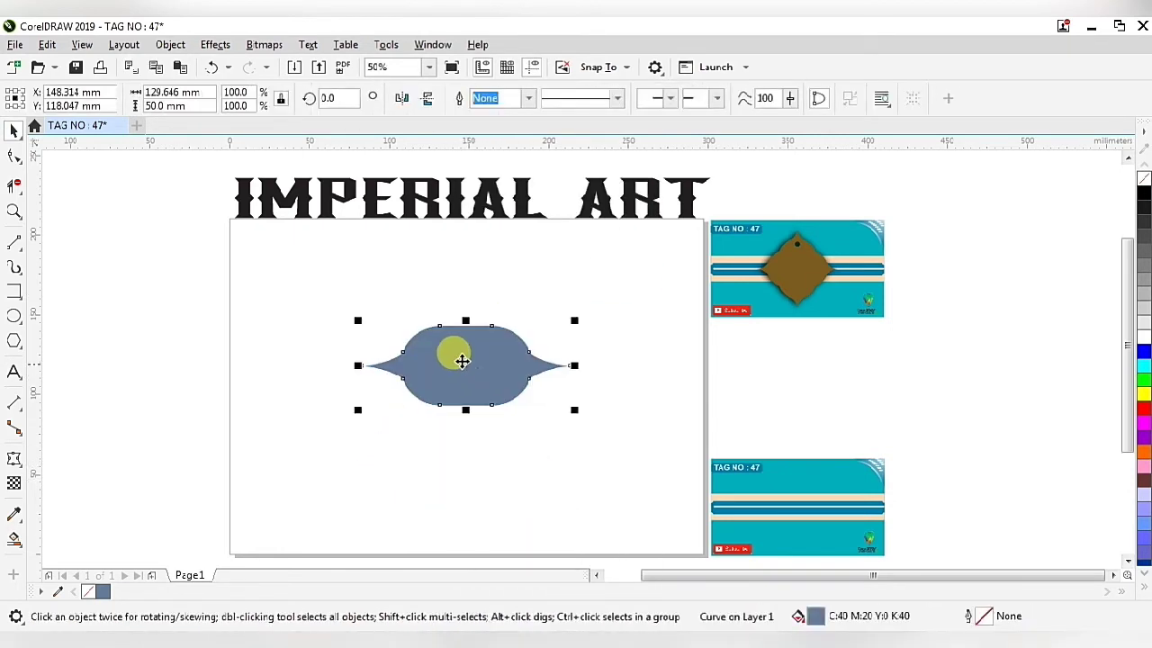
- Give the filled tag shape a 1.0 pt outline
scroll(432, 365, "up", 5)
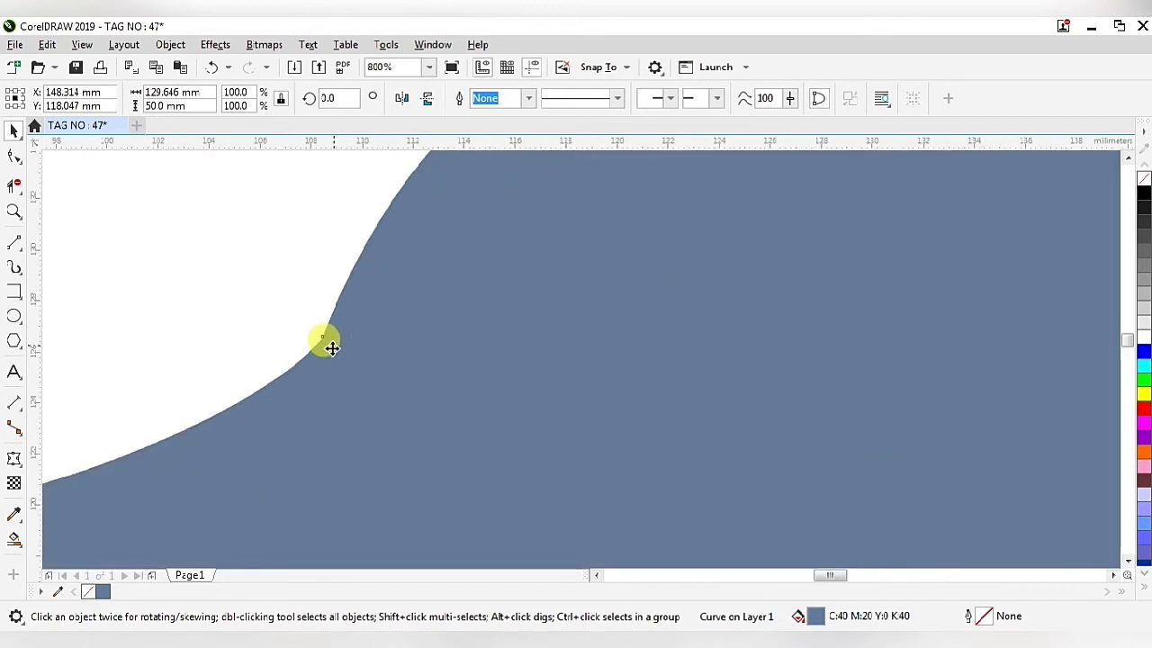
left_click(285, 311)
scroll(450, 393, "down", 3)
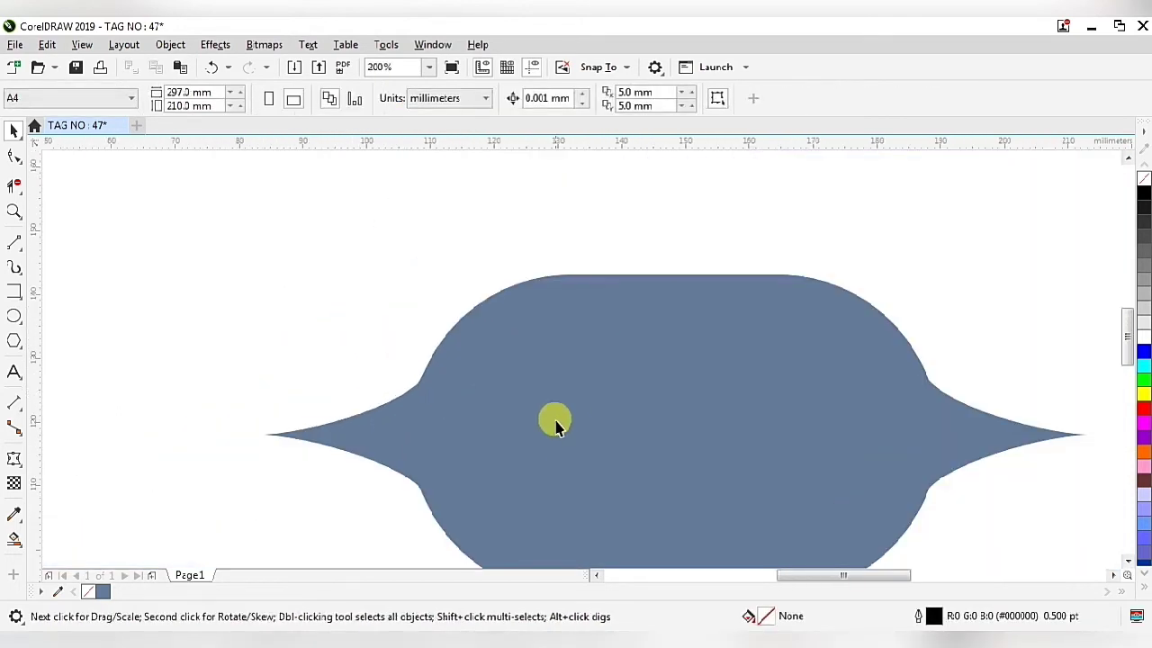
left_click(555, 419)
left_click(494, 99)
left_click(528, 100)
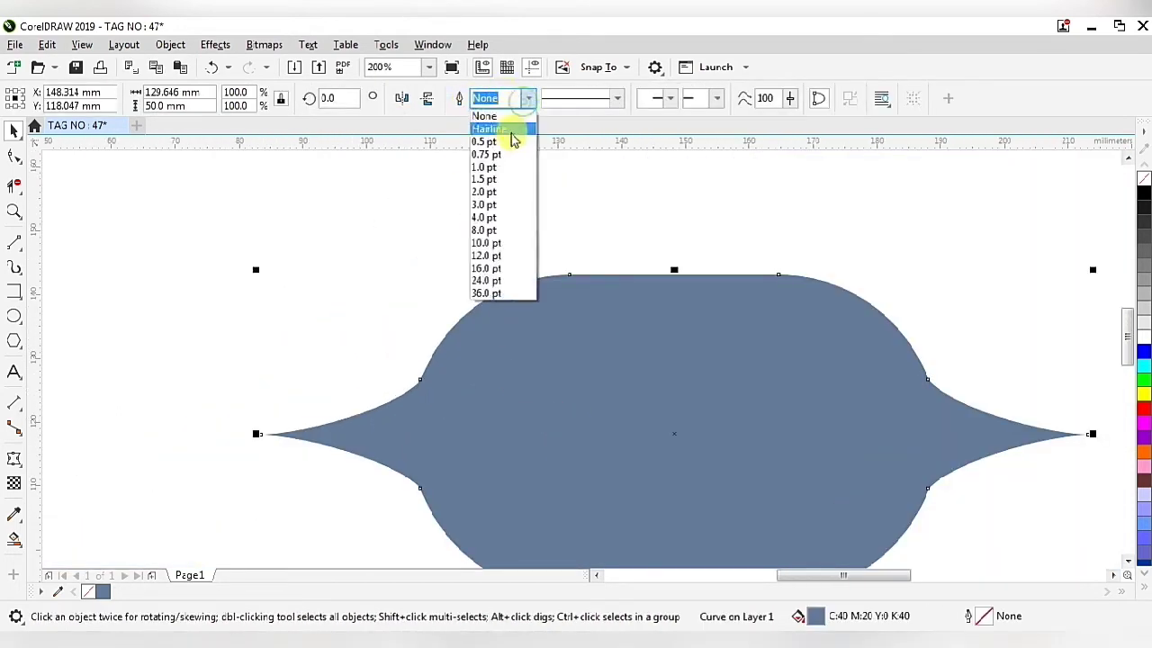
left_click(489, 170)
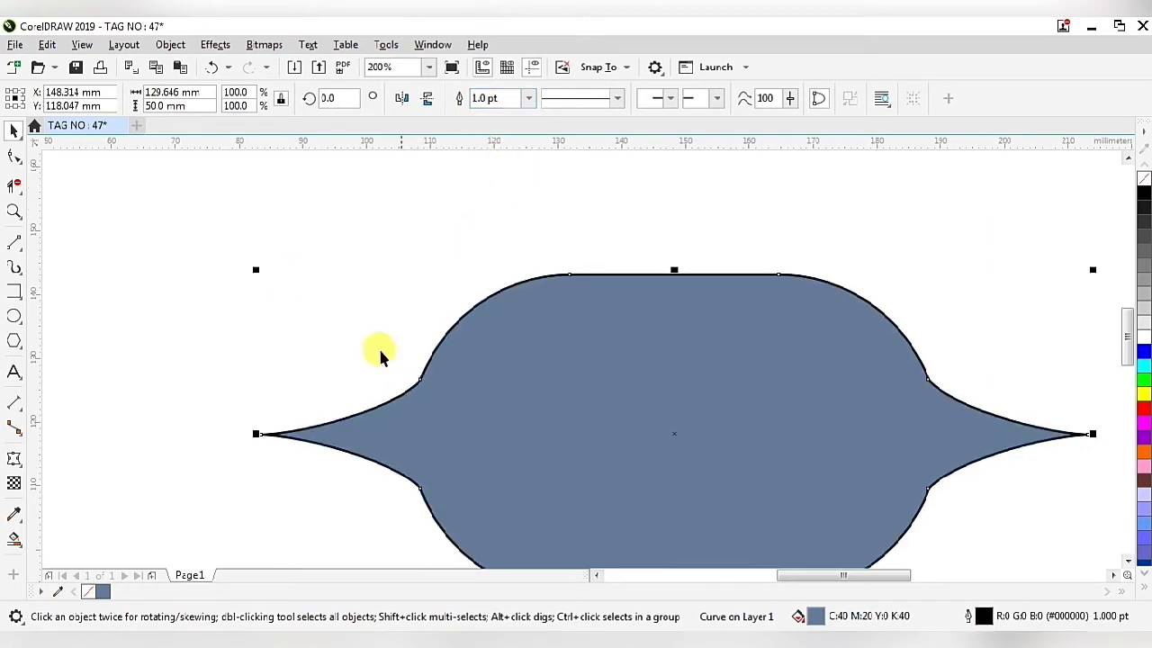
- Smooth the sharp corner where the left tip's upper curve meets the tag body with the Smooth tool
left_click(20, 162)
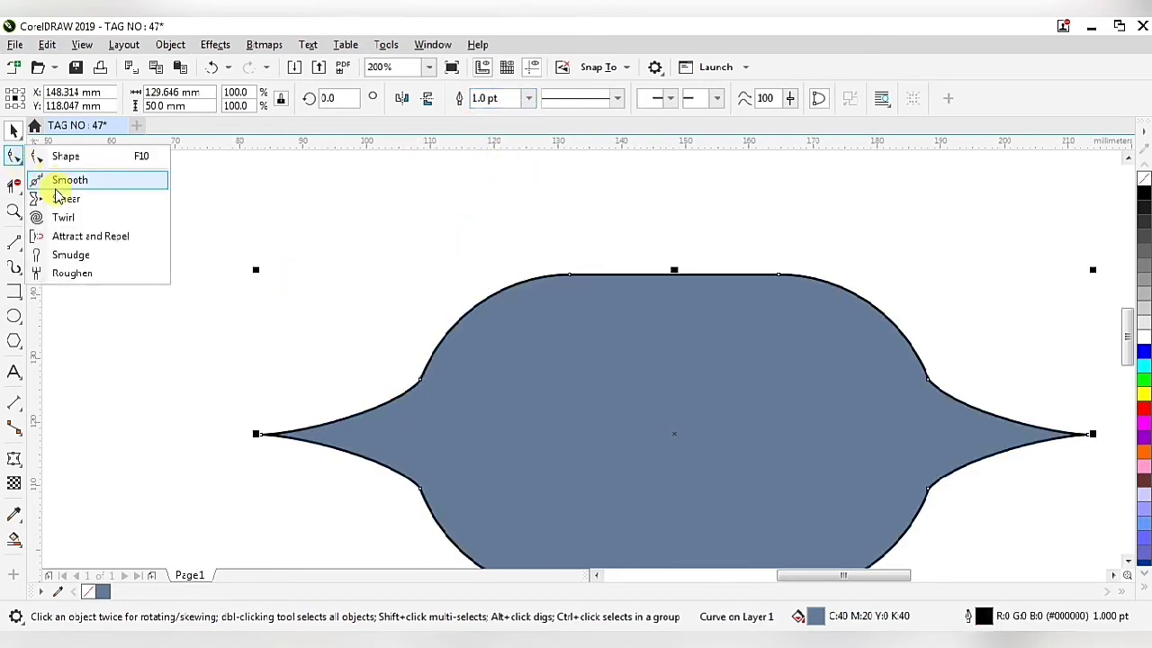
left_click(68, 181)
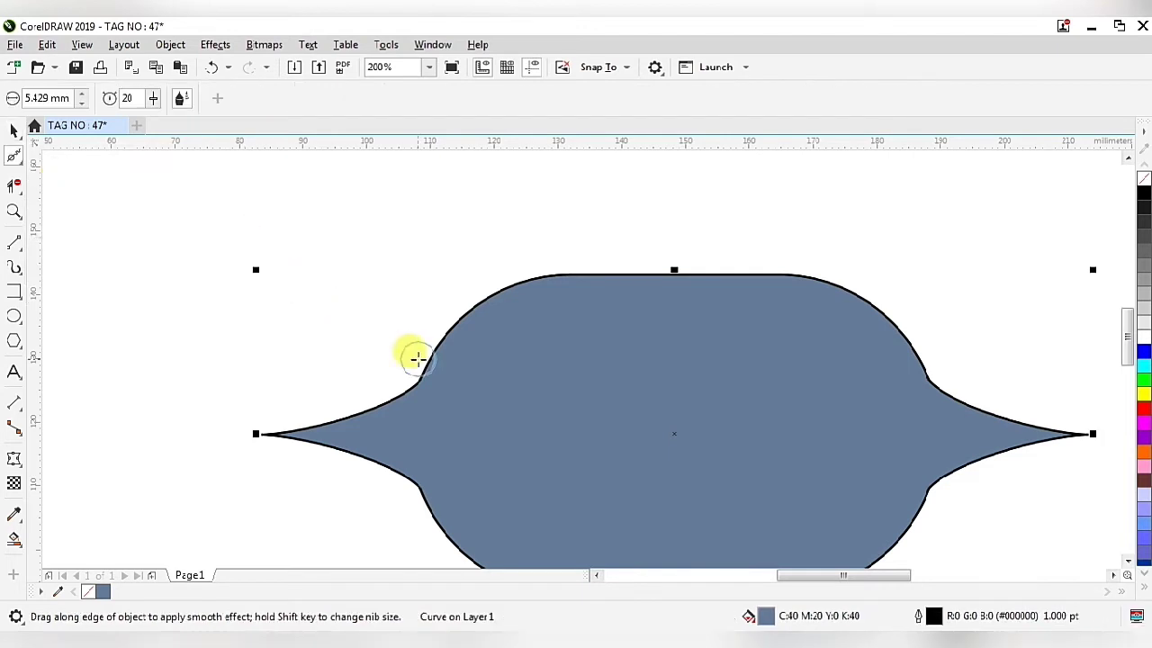
scroll(414, 360, "up", 3)
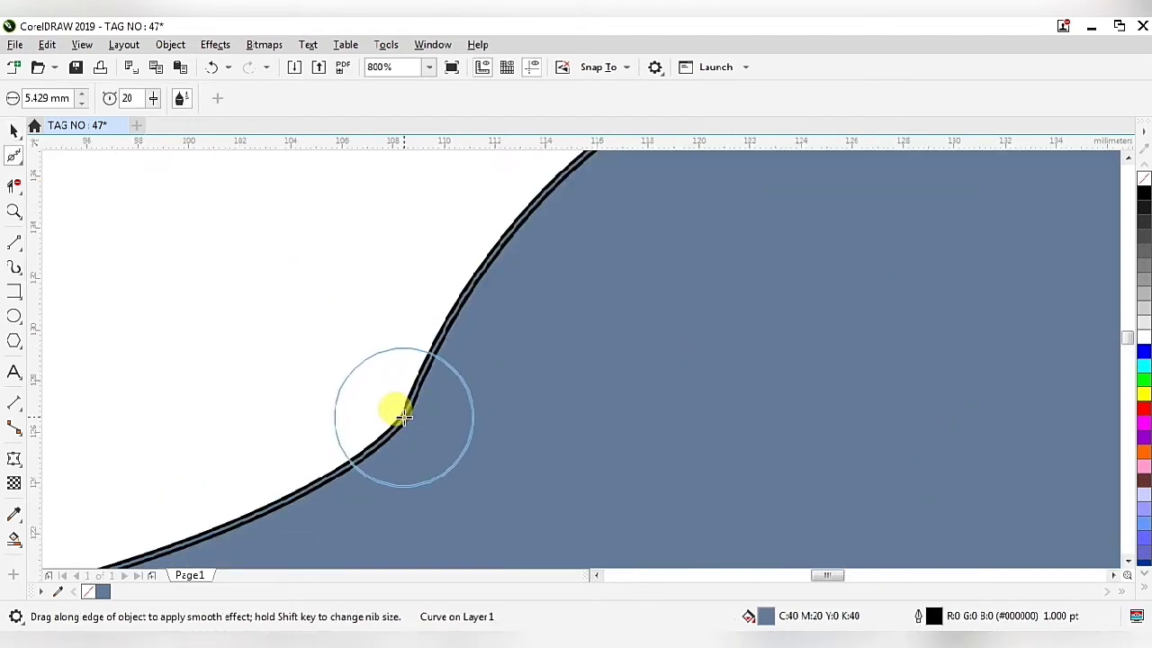
scroll(404, 416, "up", 2)
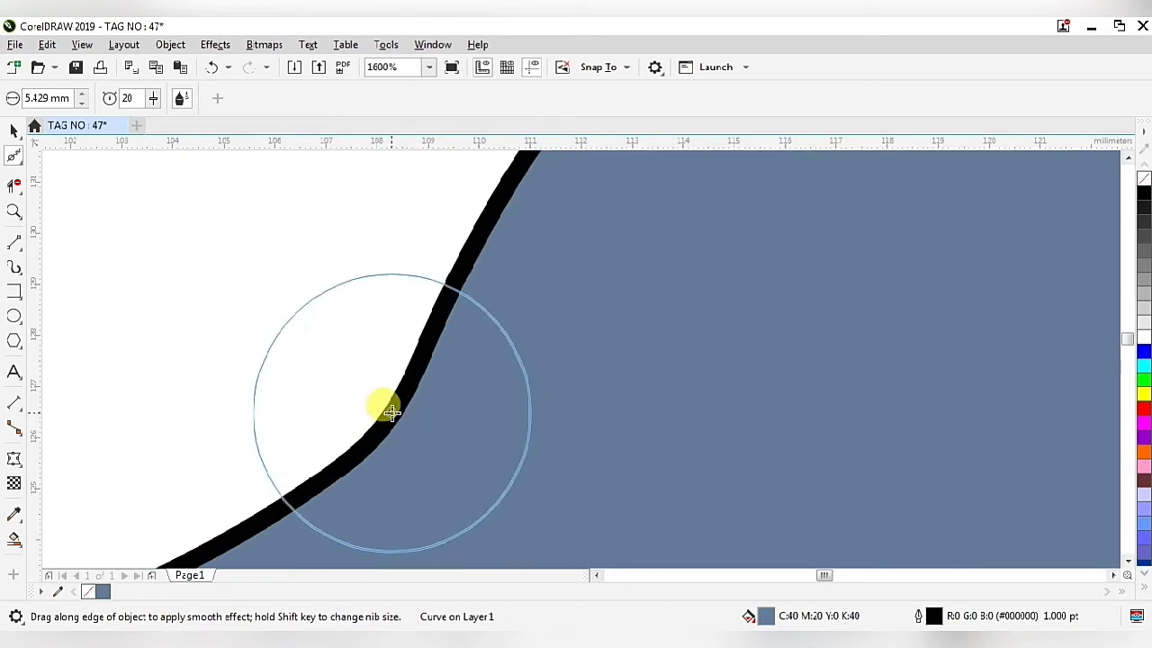
- Smooth the sharp corner where the left tip's lower curve meets the tag body with the Smooth tool
scroll(368, 368, "down", 3)
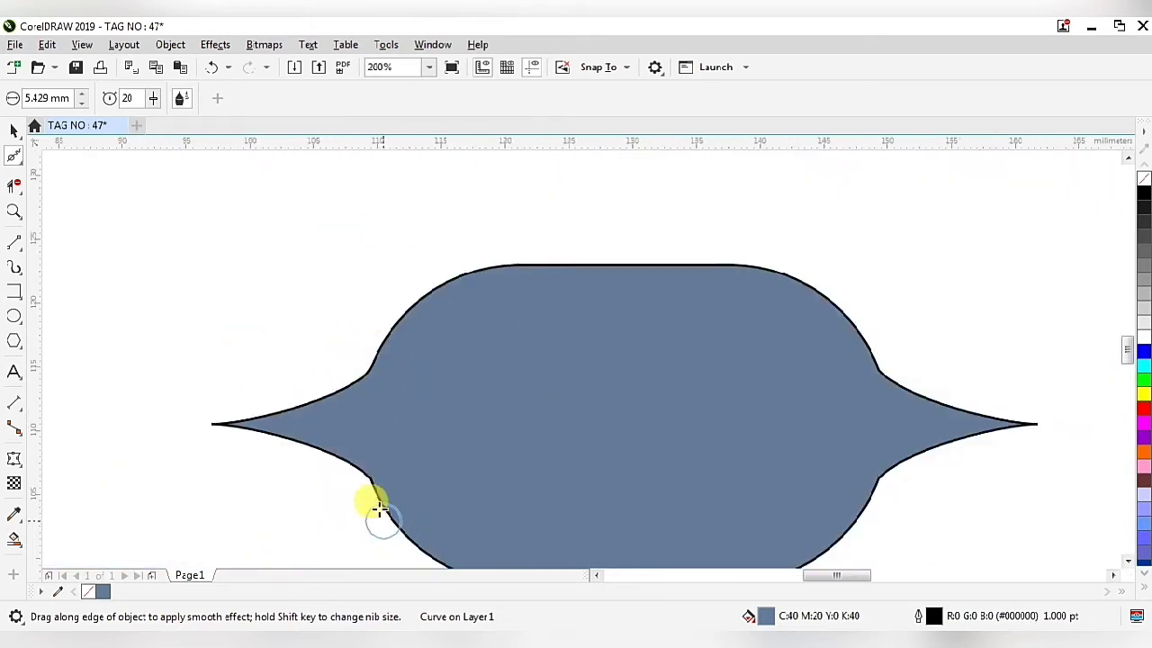
scroll(378, 510, "up", 3)
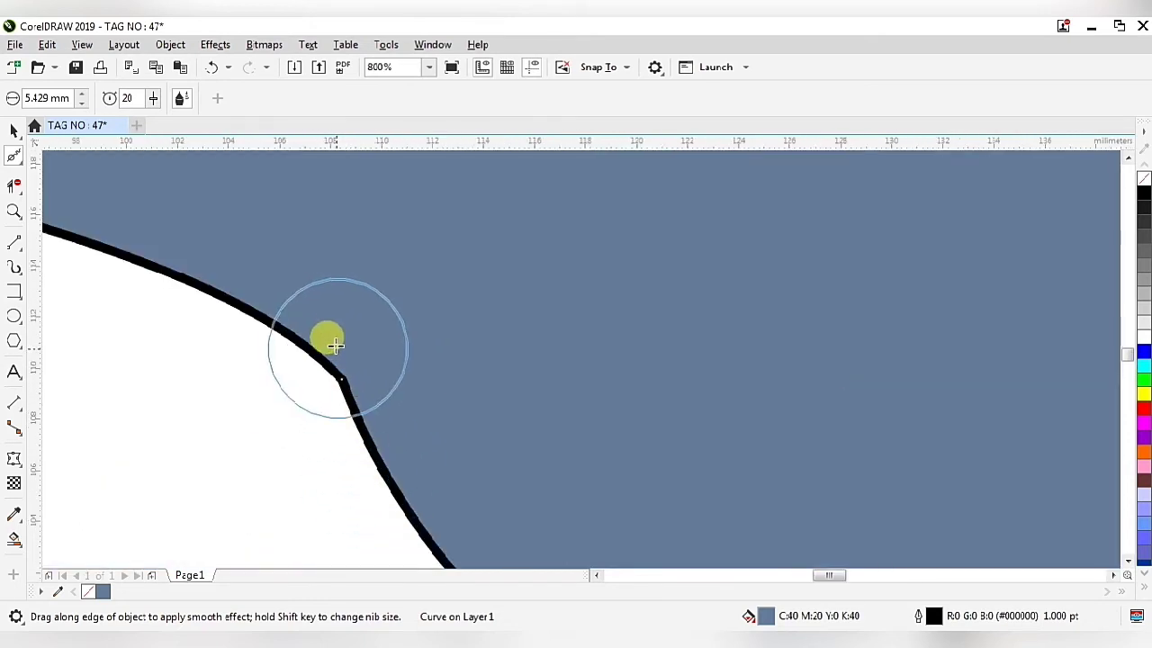
left_click(350, 401)
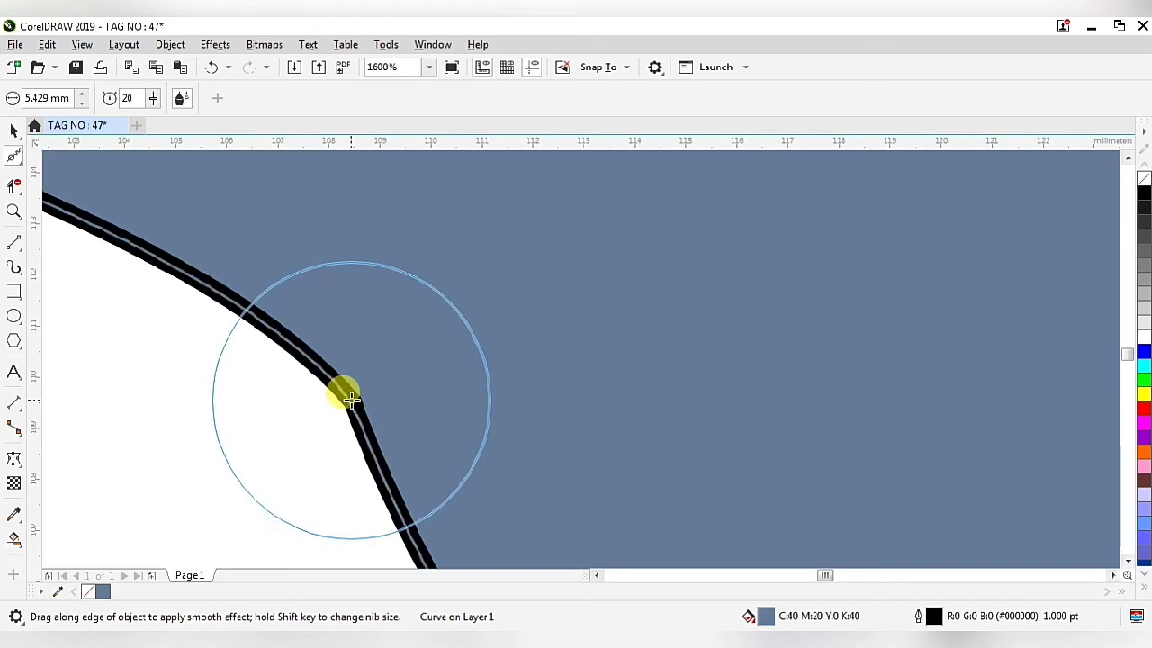
scroll(351, 400, "down", 3)
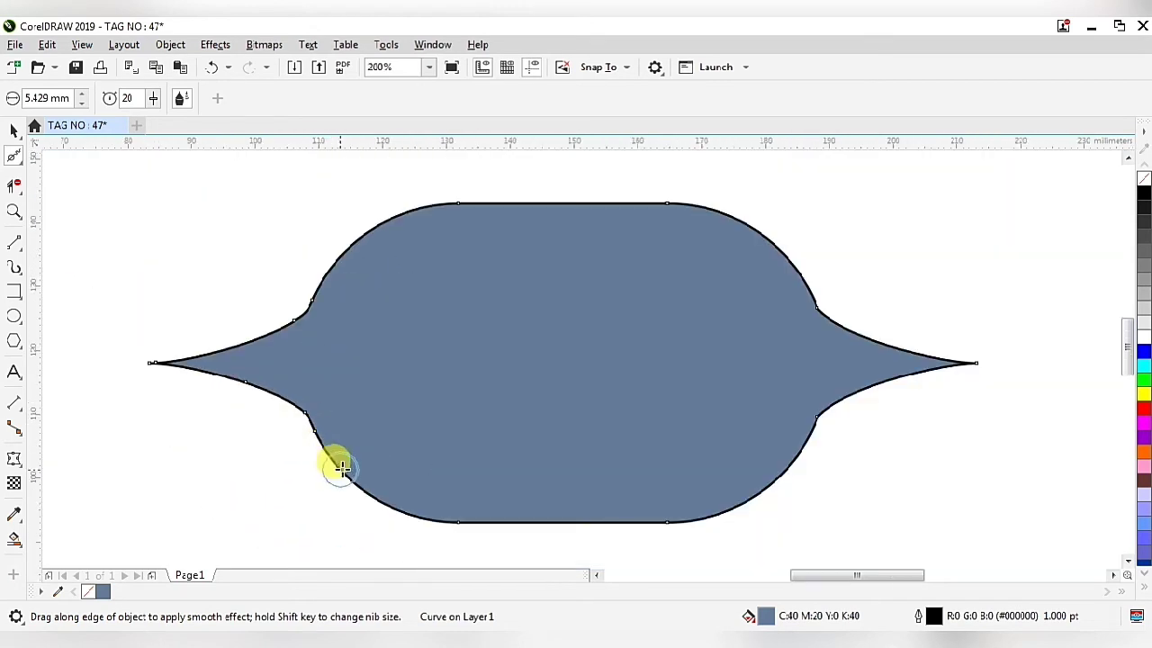
- Smooth the sharp corner where the right tip's lower curve meets the tag body
scroll(887, 411, "up", 2)
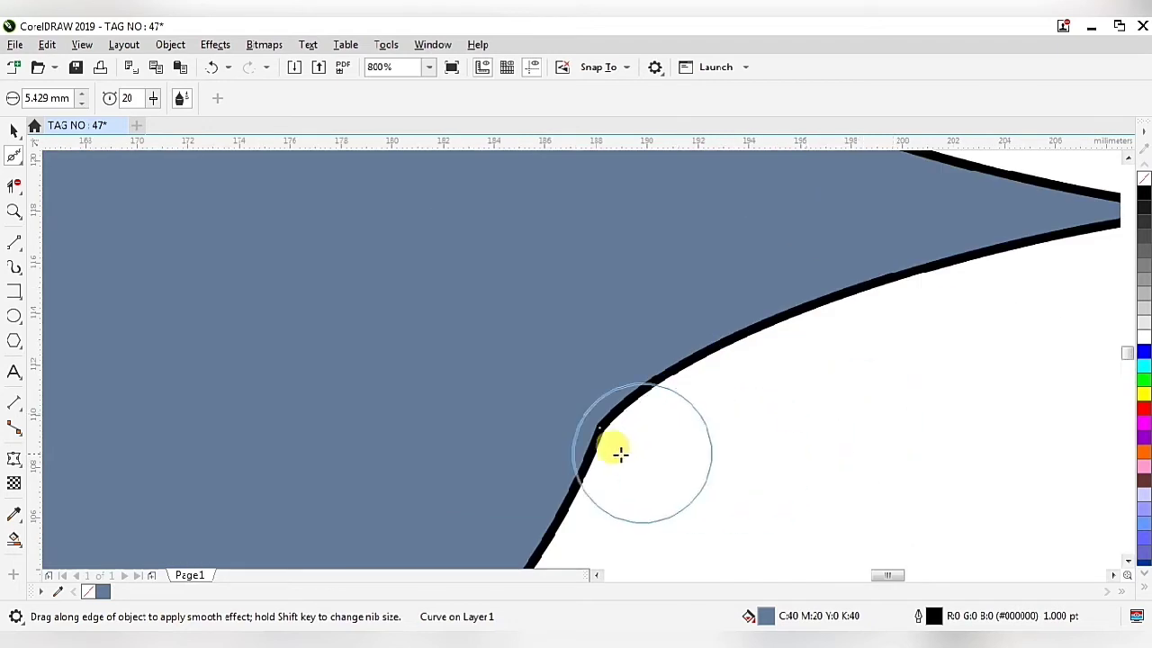
scroll(620, 453, "up", 1)
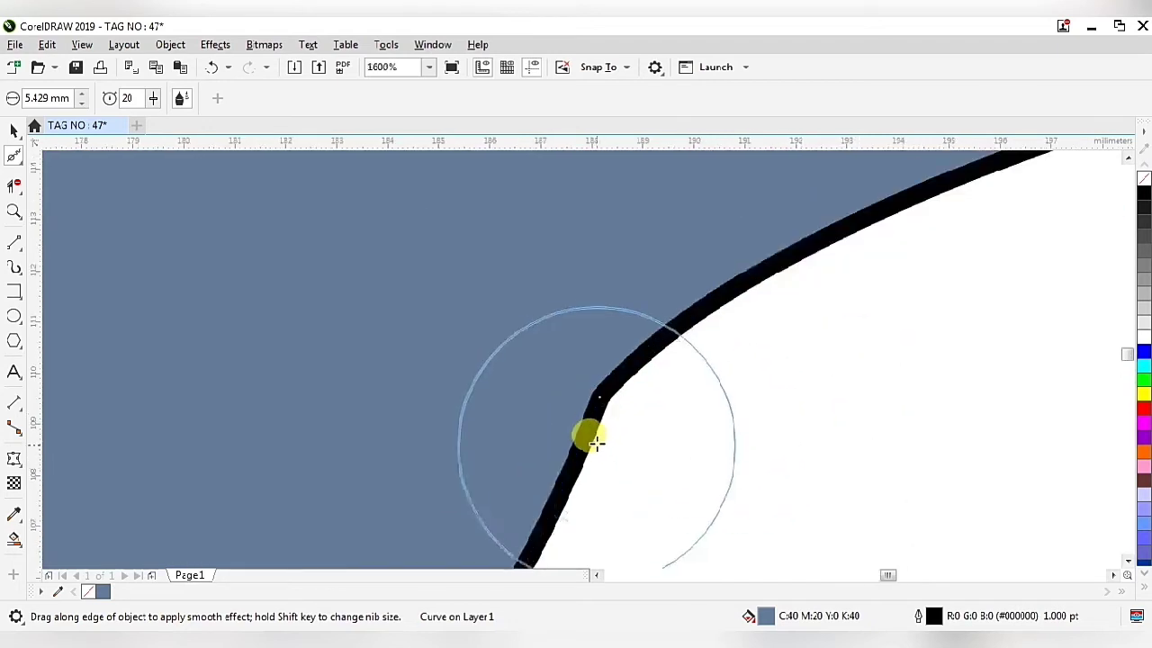
left_click(599, 396)
left_click_drag(599, 396, 597, 458)
scroll(604, 411, "down", 2)
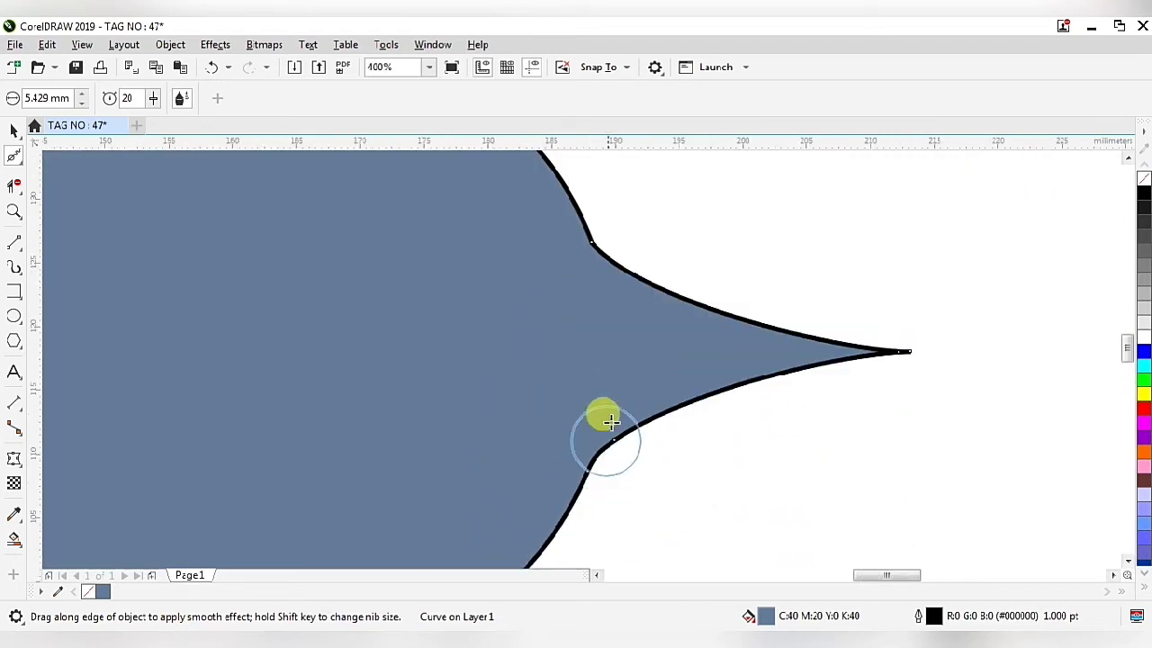
- Smooth the sharp corner where the right tip's upper curve meets the tag body
scroll(609, 215, "up", 1)
scroll(589, 268, "up", 2)
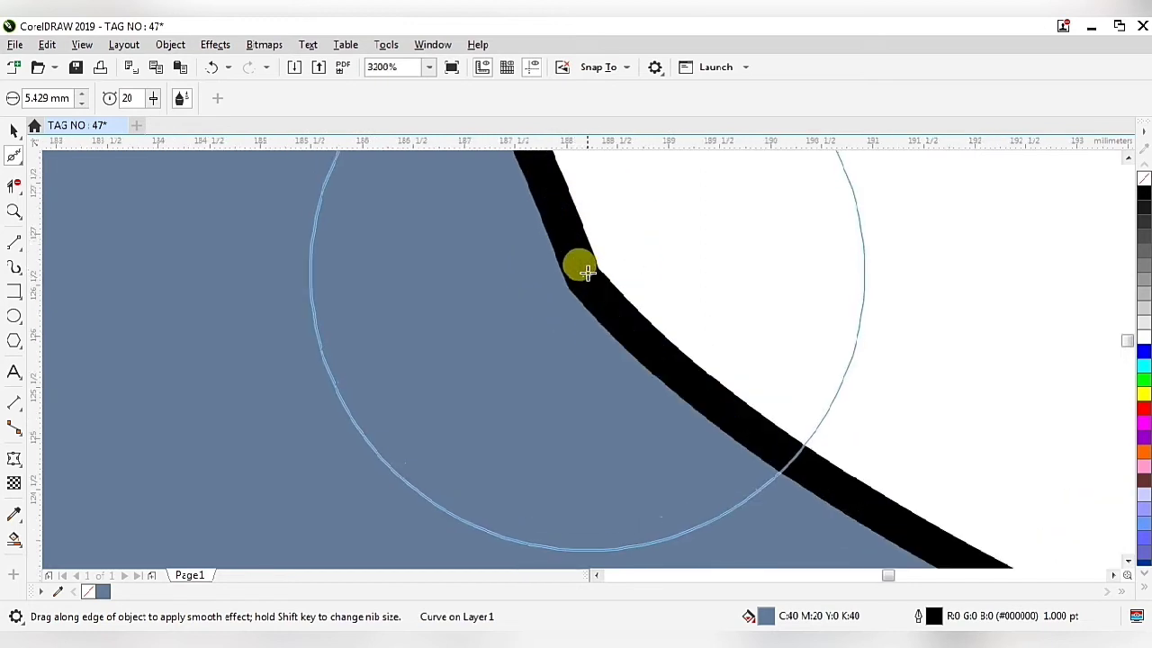
left_click(581, 276)
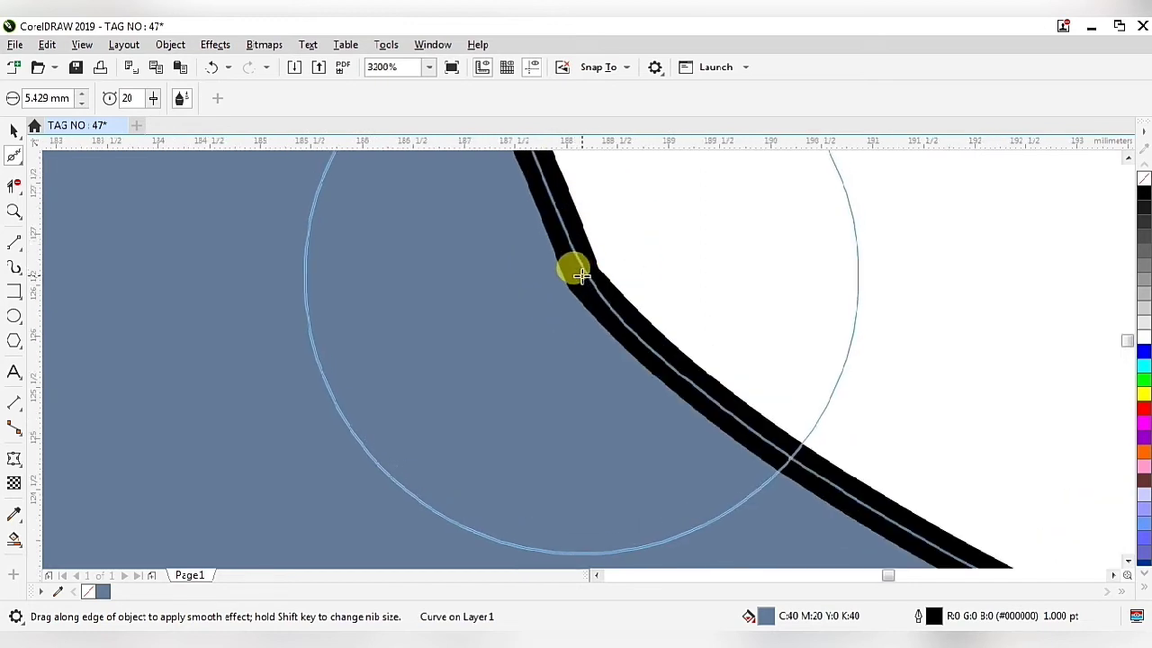
left_click_drag(581, 276, 635, 327)
scroll(648, 330, "down", 4)
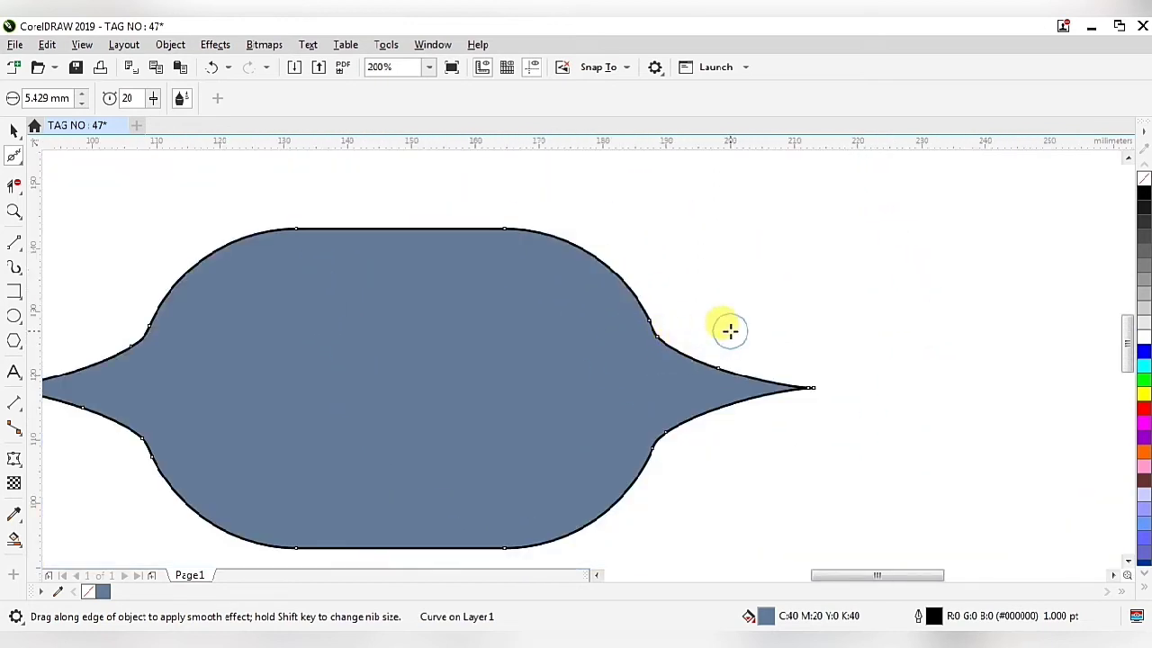
- Smooth the left tip's lower corner further to round its transition into the tag body
scroll(730, 331, "down", 1)
scroll(437, 330, "up", 1)
scroll(431, 452, "up", 2)
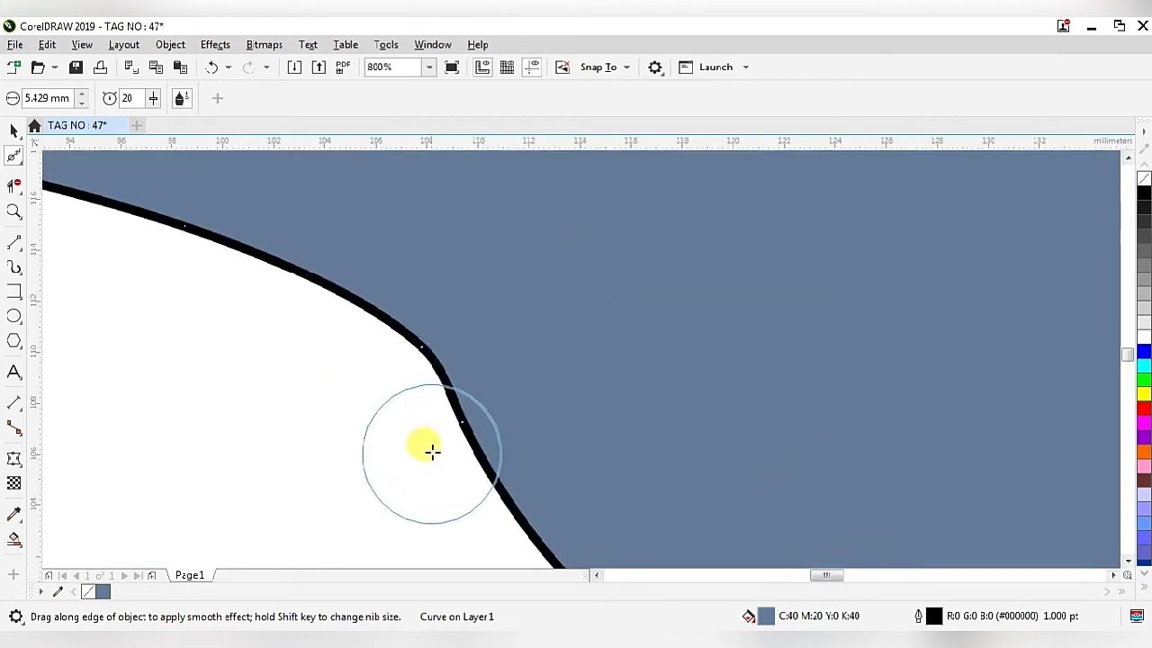
scroll(424, 352, "up", 1)
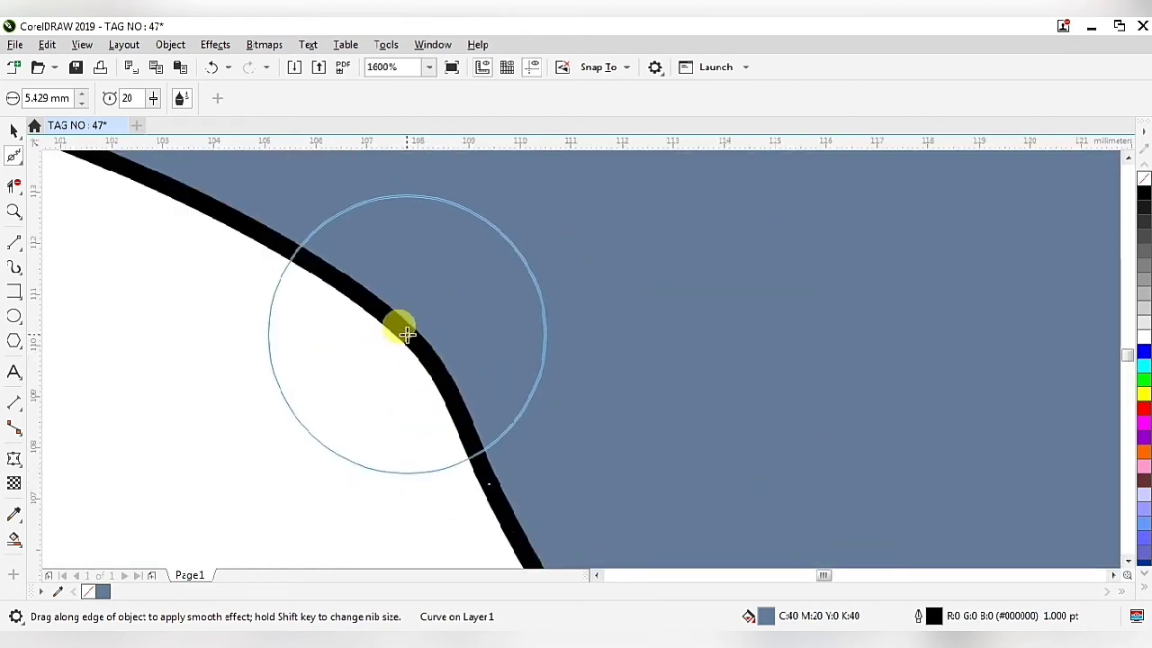
mouse_move(407, 334)
left_mouse_down()
mouse_move(398, 324)
mouse_move(391, 336)
left_mouse_up()
scroll(400, 350, "down", 2)
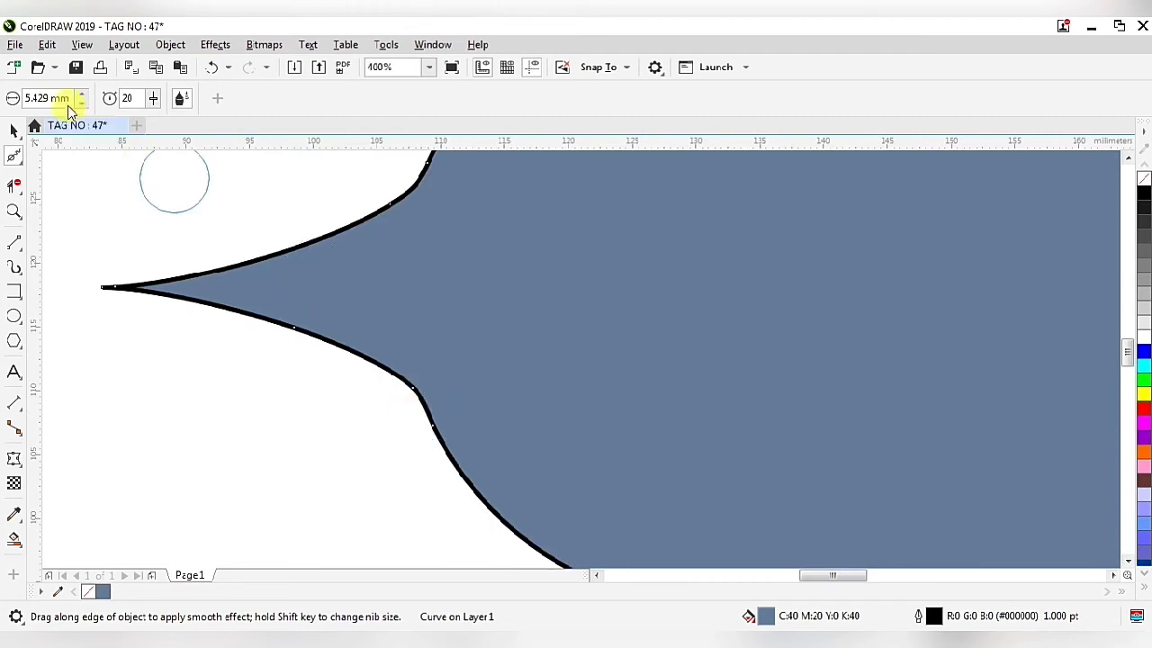
- Duplicate the smoothed tag shape about 56 mm straight below the original
key("space")
scroll(389, 407, "down", 2)
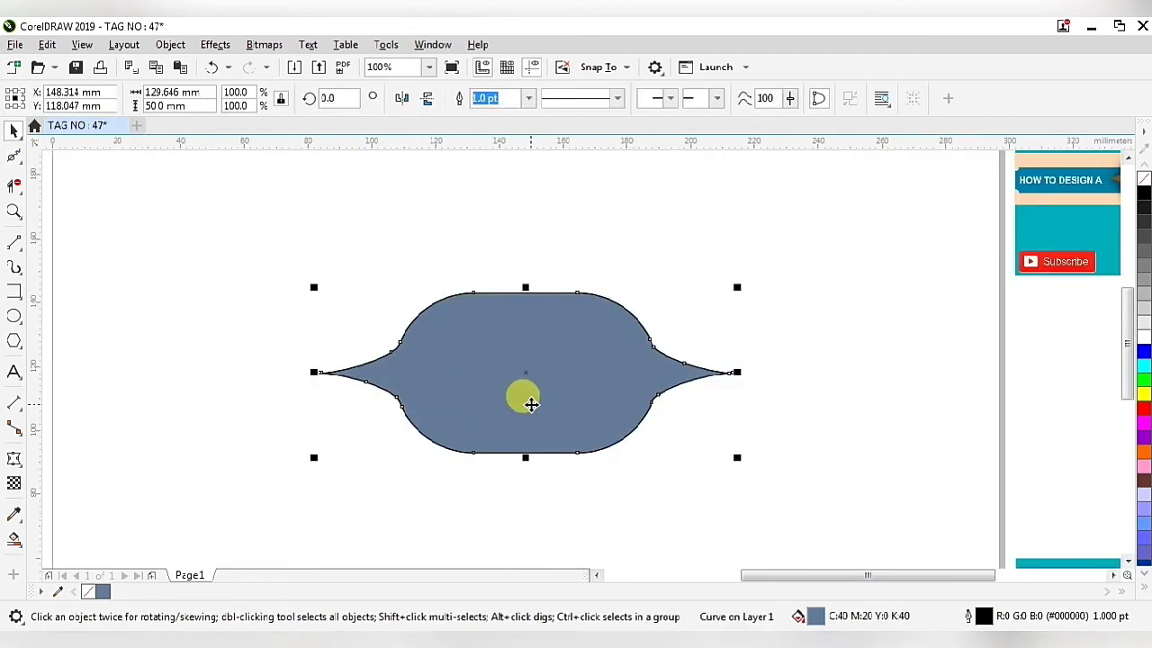
scroll(531, 330, "down", 1)
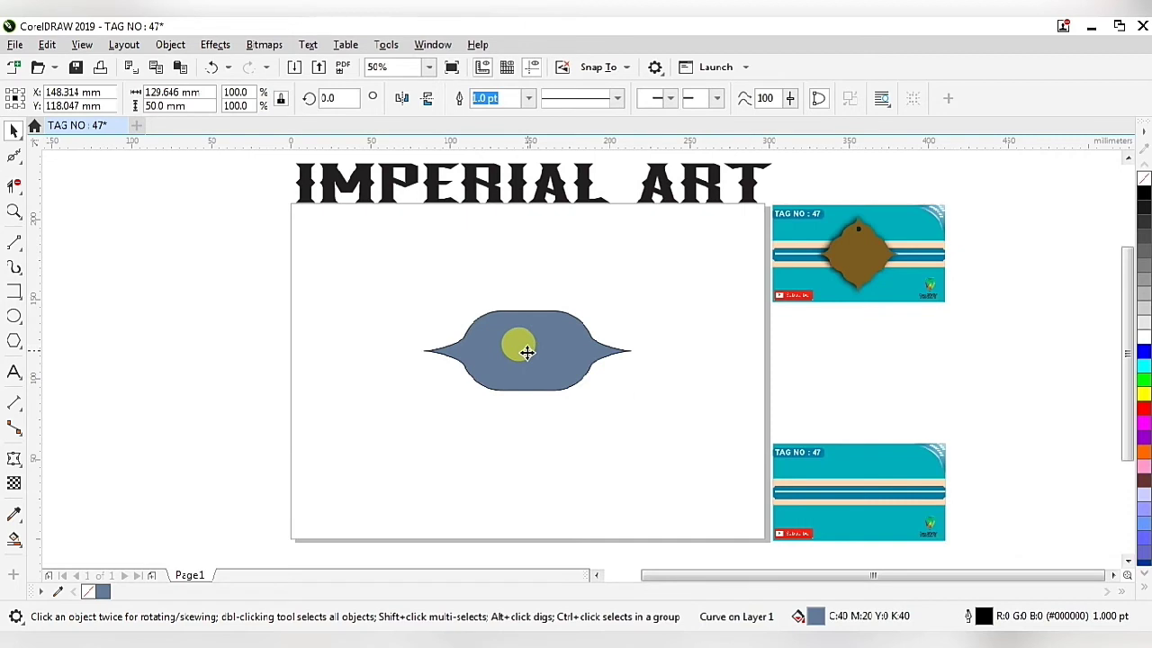
left_click_drag(527, 351, 533, 440)
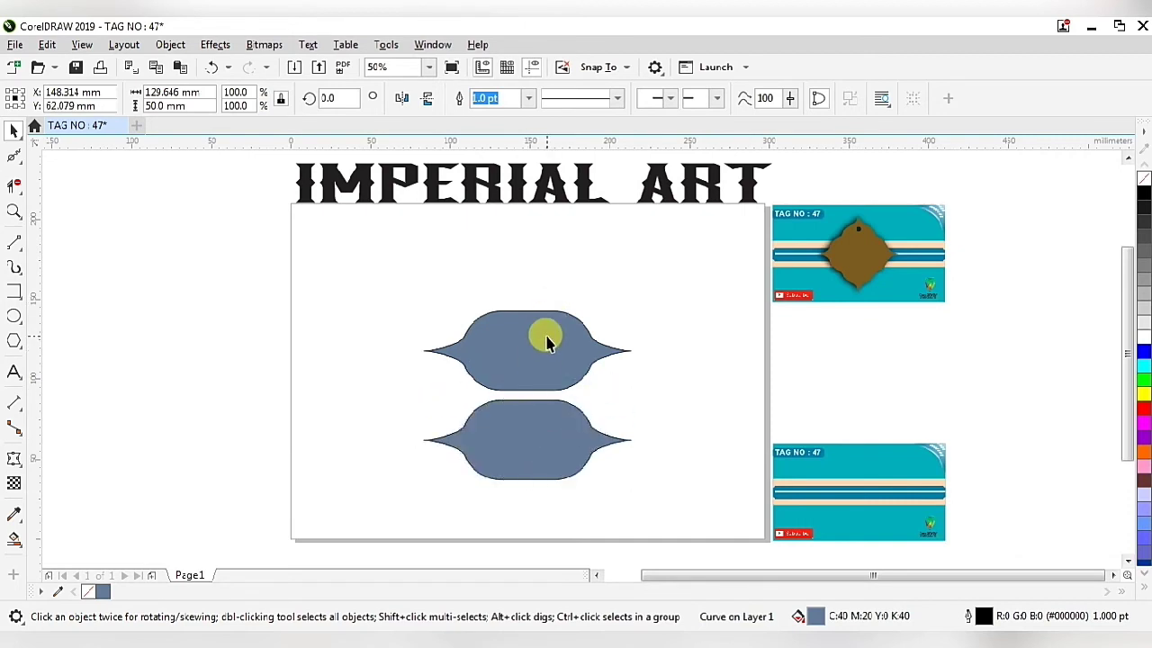
- Remove the outline from both the original tag shape and its copy
left_click(546, 342)
left_click(528, 99)
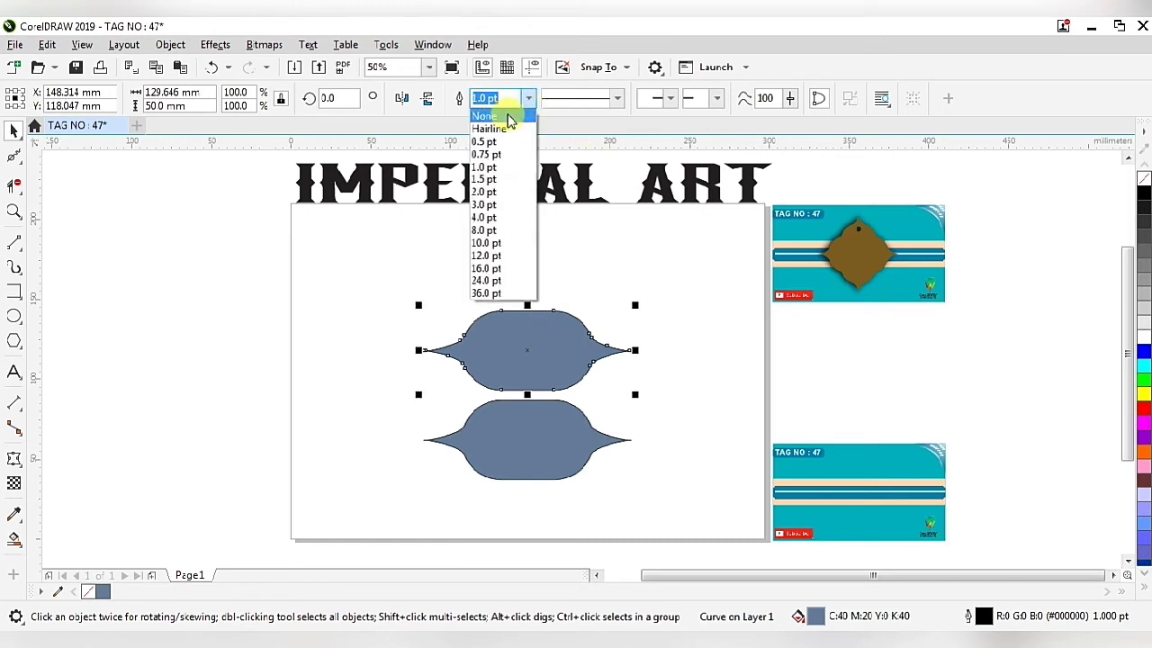
left_click(507, 111)
left_click(534, 432)
left_click(531, 98)
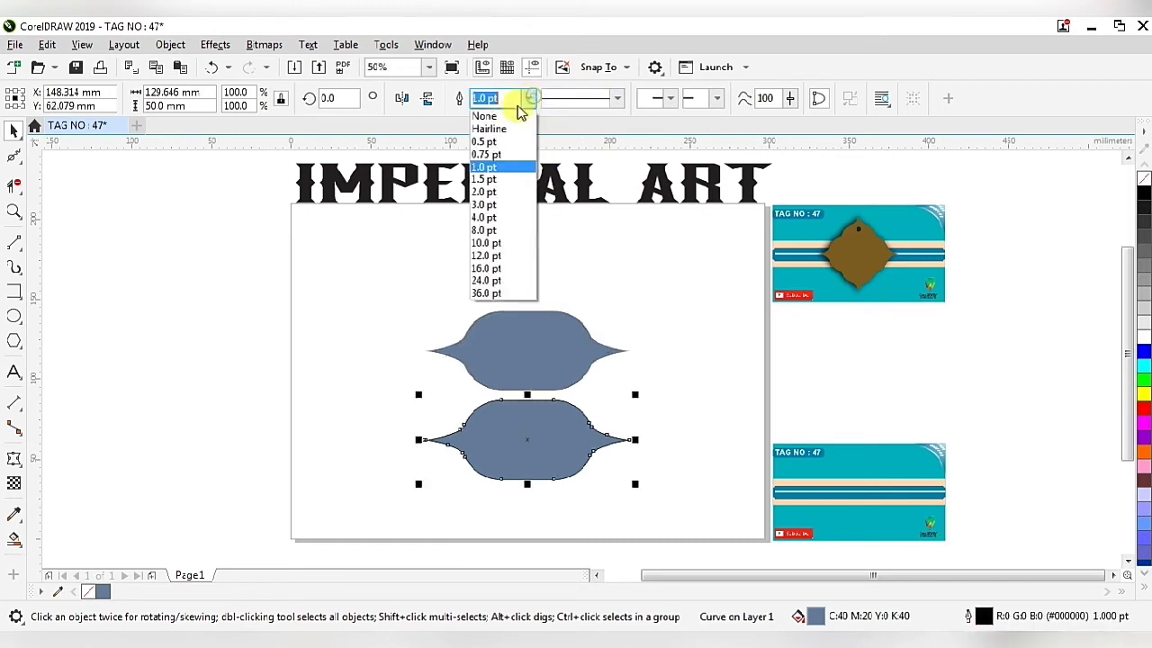
left_click(509, 113)
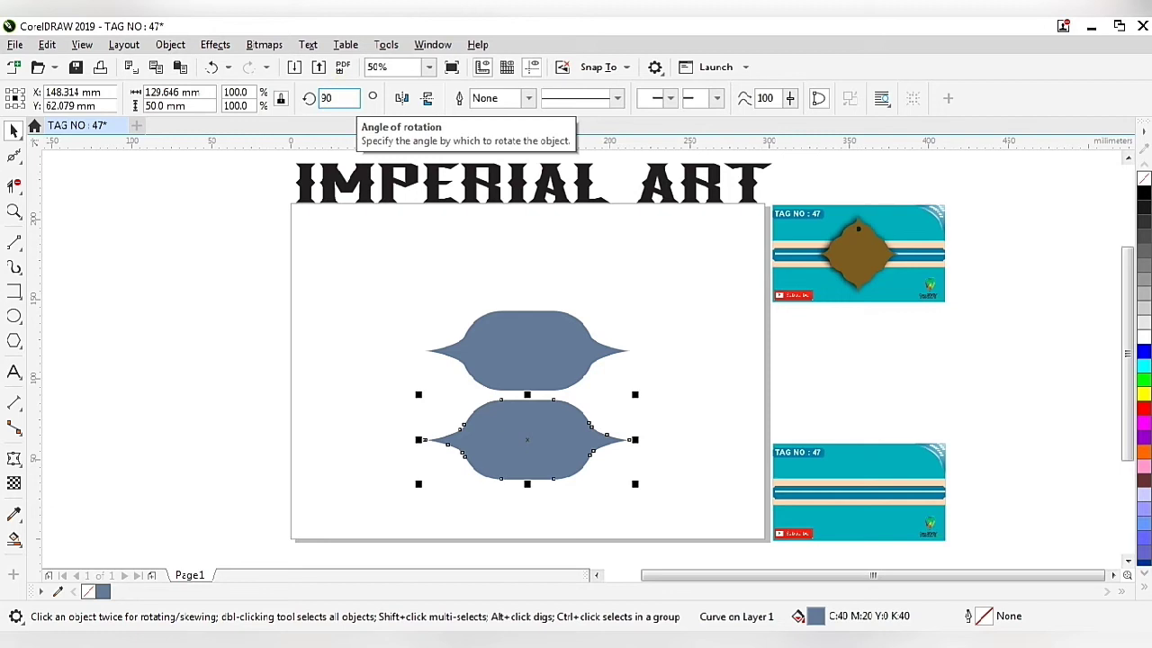
- Rotate the lower copy by 90 degrees and centre it over the original tag shape
key("Return")
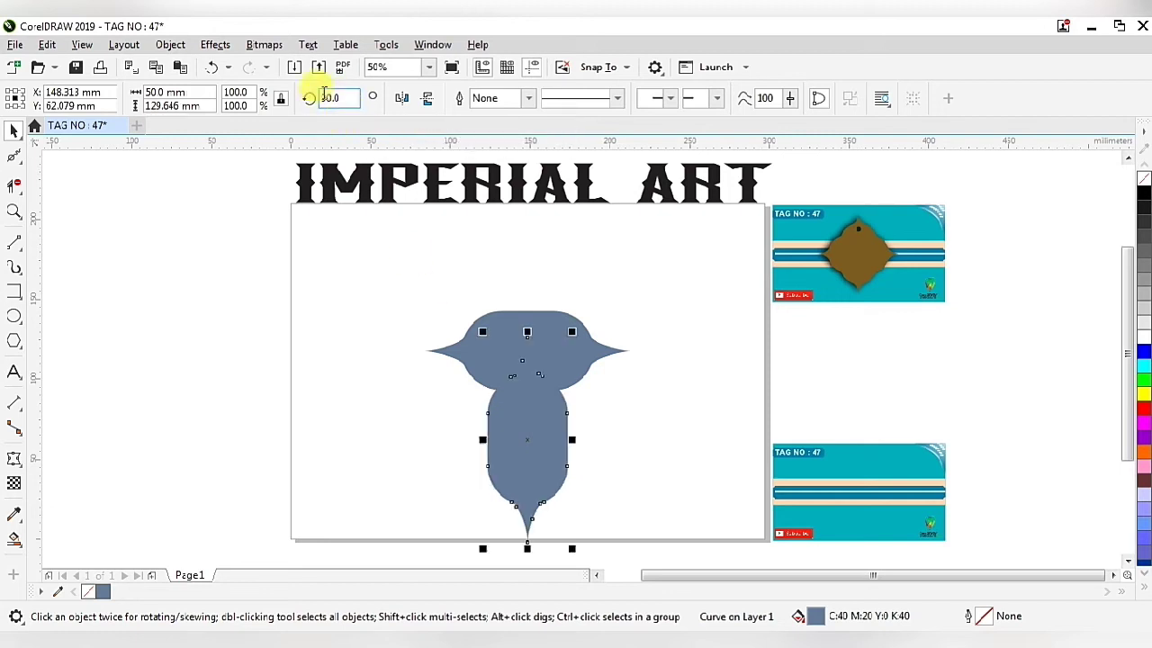
left_click(526, 441)
left_click_drag(525, 439, 526, 356)
left_click(617, 461)
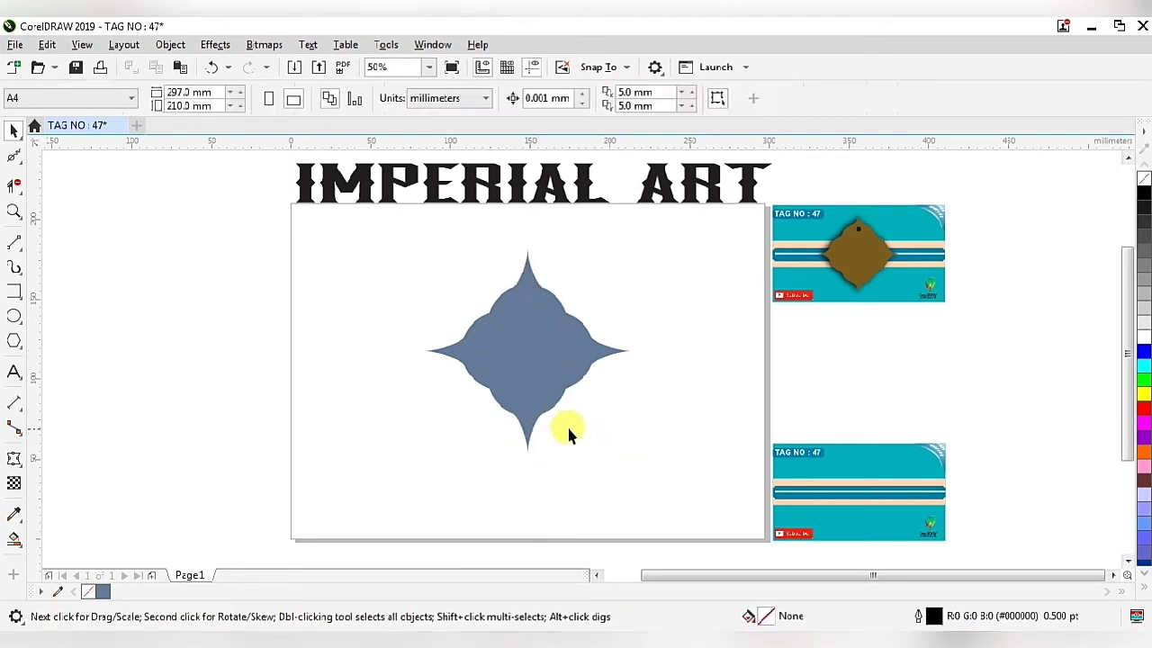
scroll(549, 428, "down", 2)
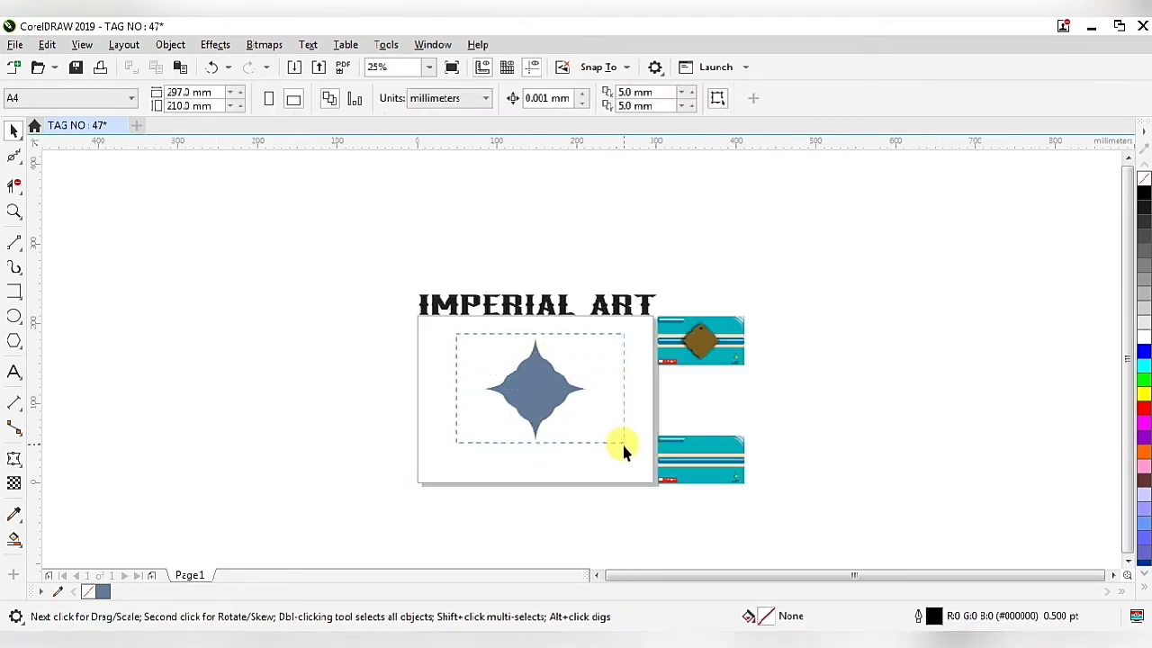
left_click_drag(624, 464, 625, 464)
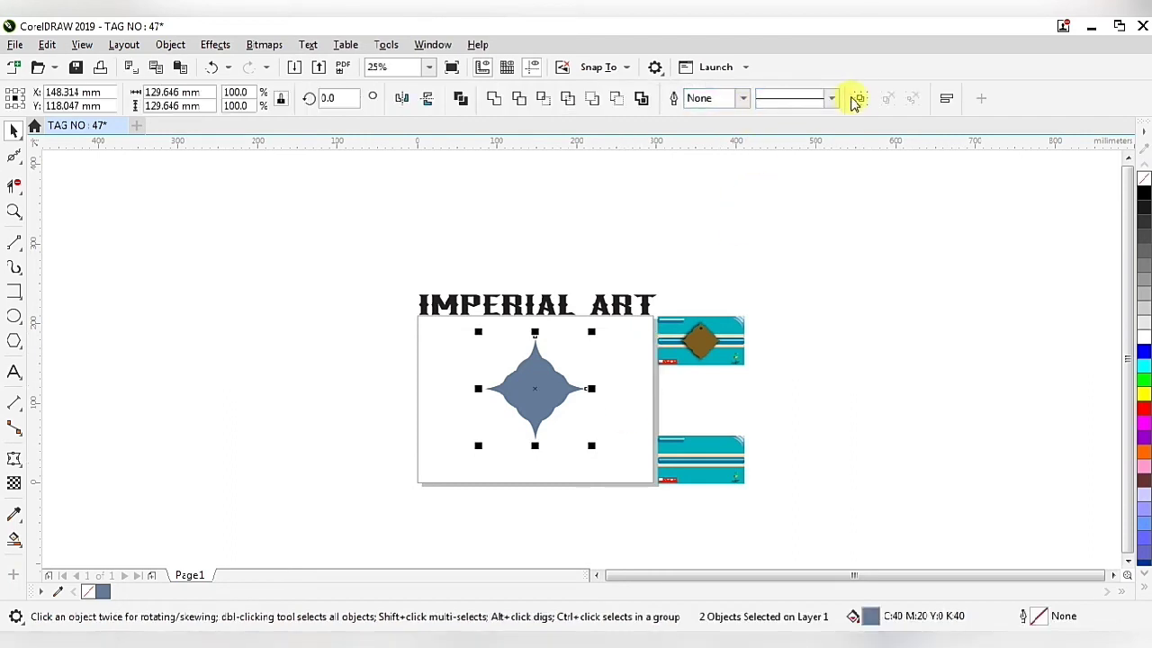
left_click(861, 102)
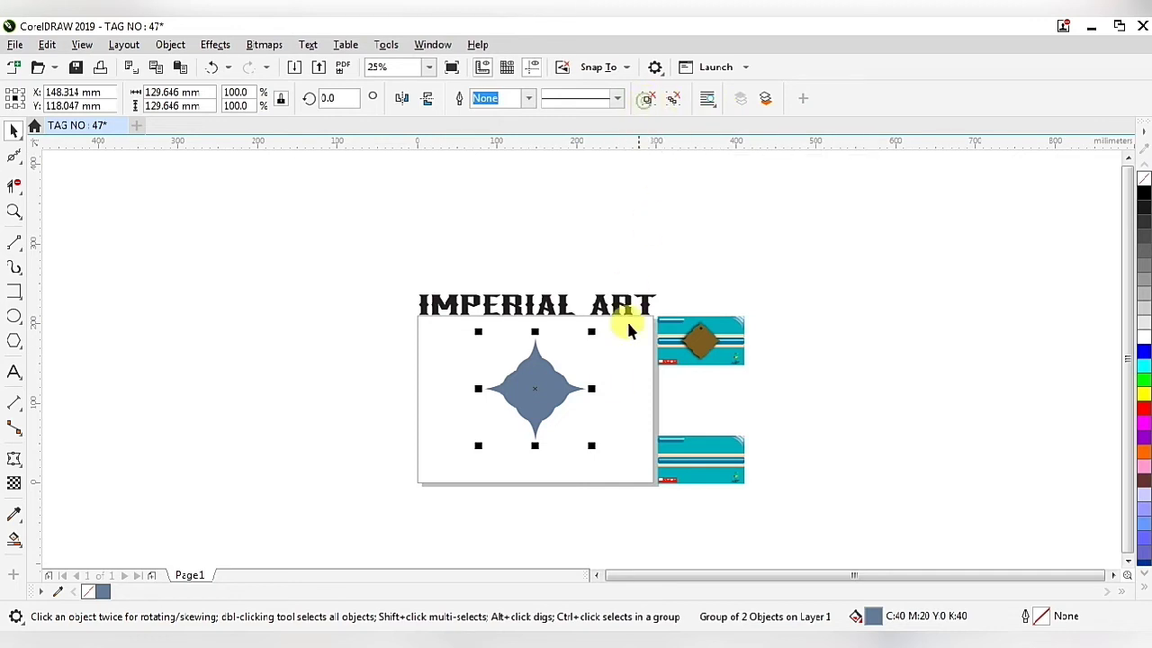
key("ctrl+u")
left_click(605, 378)
- Create a boundary around the two overlapping tag shapes and move that outline to the page's lower left
scroll(560, 405, "up", 1)
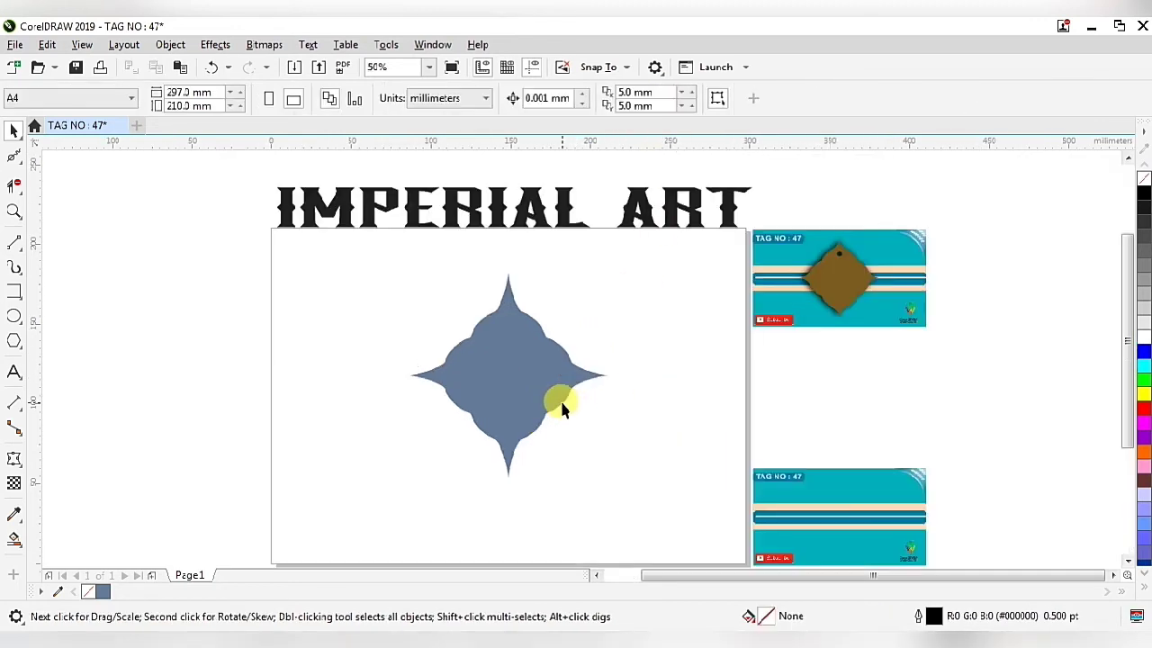
left_click_drag(360, 267, 634, 469)
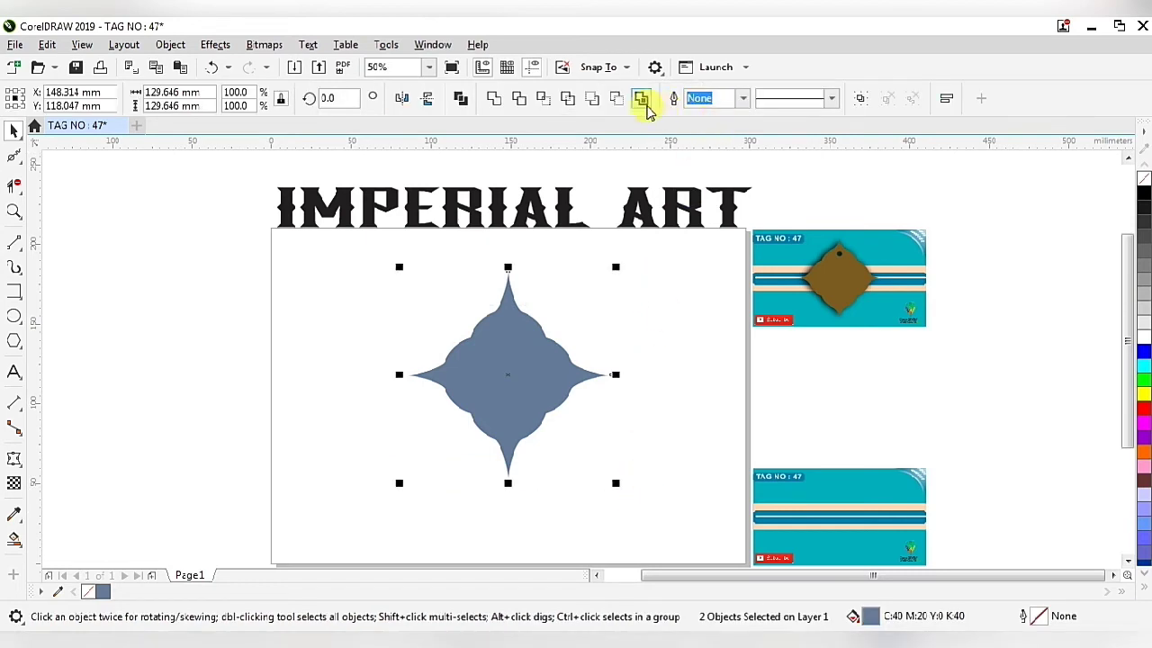
left_click(641, 99)
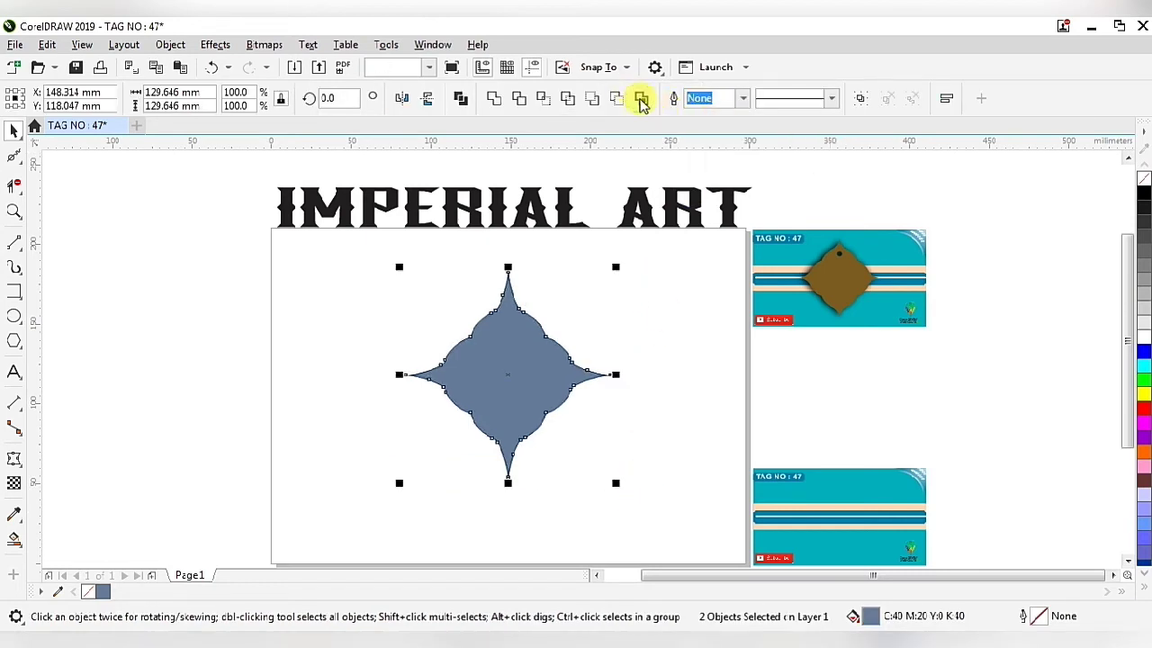
scroll(533, 224, "down", 2)
left_click_drag(520, 306, 450, 369)
left_click_drag(585, 247, 457, 372)
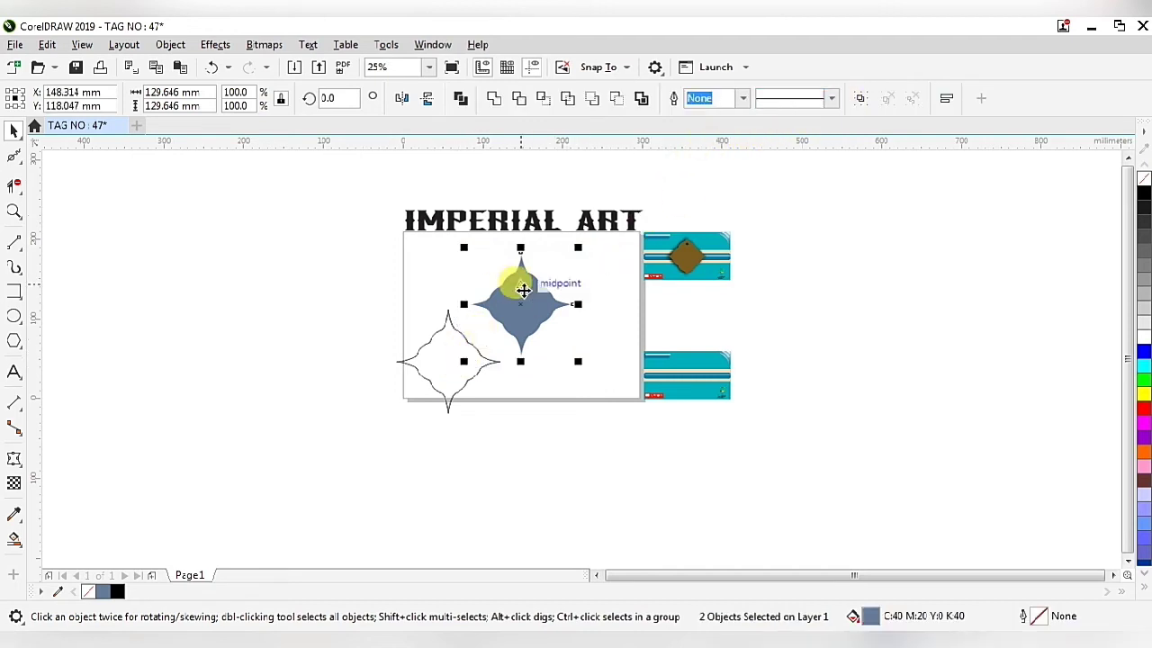
- Delete the two filled tag shapes and move the boundary outline to the middle of the page
right_click(522, 301)
left_click(562, 271)
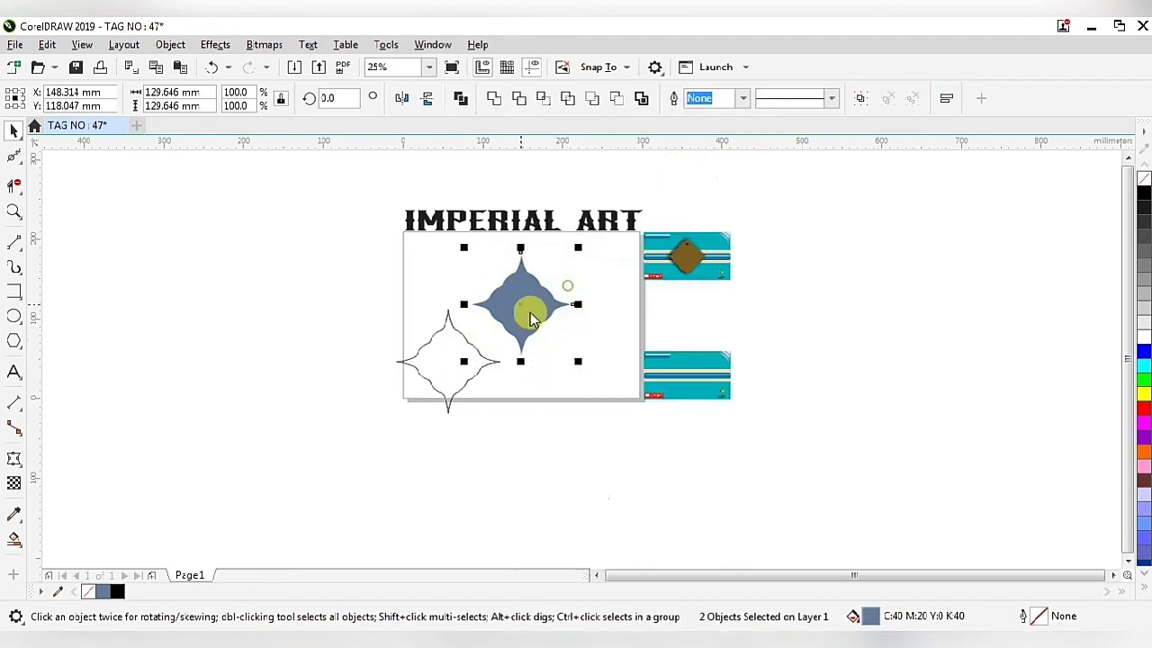
key("Delete")
left_click_drag(372, 292, 515, 416)
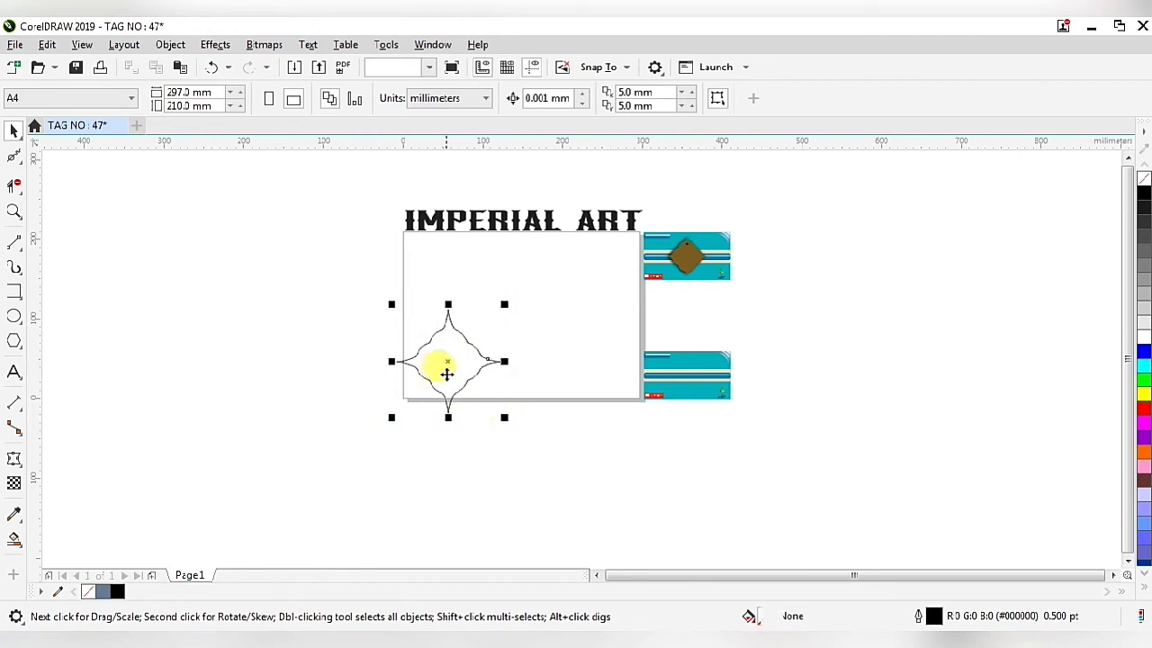
left_click_drag(444, 368, 527, 321)
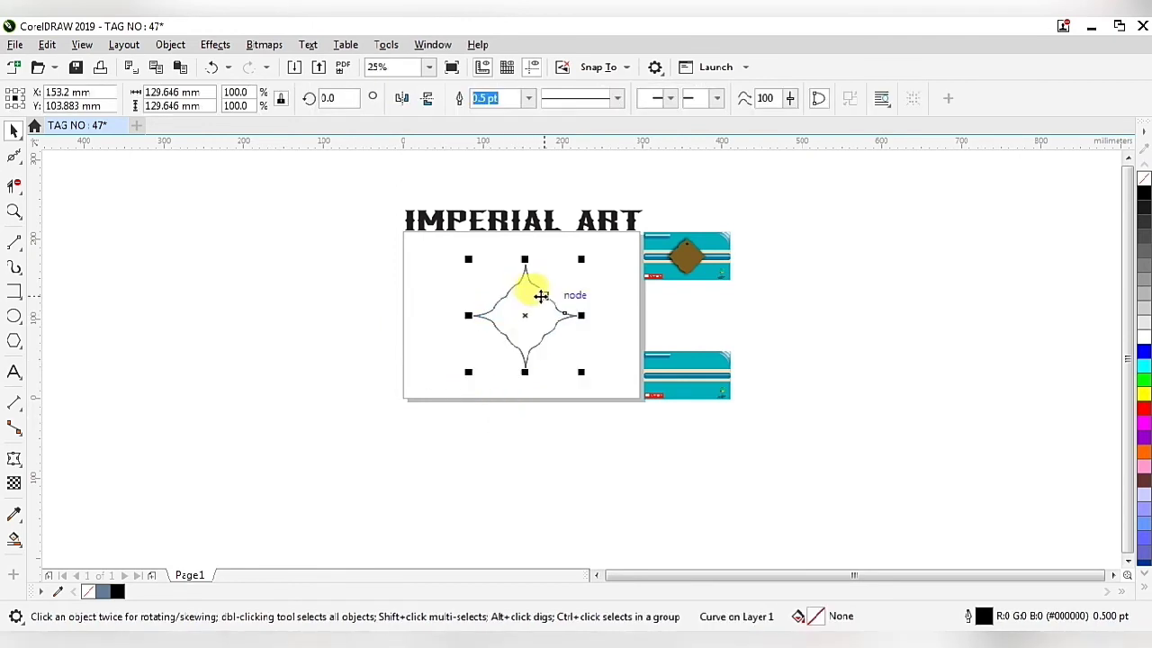
scroll(540, 296, "up", 2)
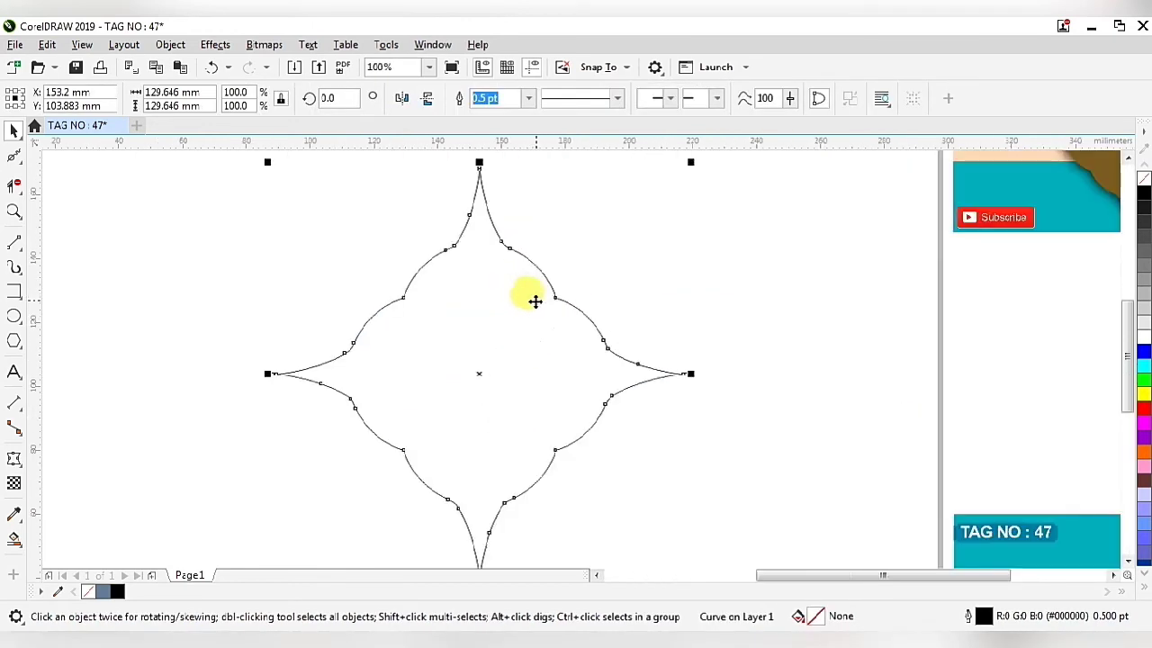
- Draw a circle about 5.8 mm in diameter beside the four-pointed tag outline
left_click(16, 317)
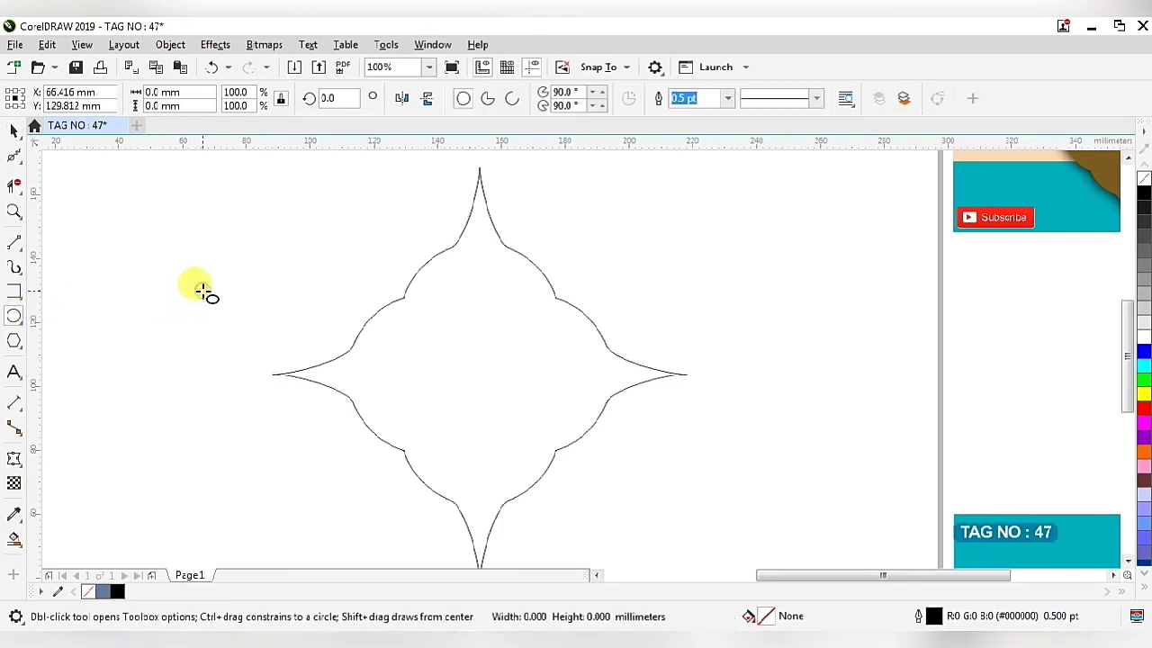
left_click(206, 292)
left_click_drag(207, 298, 206, 301)
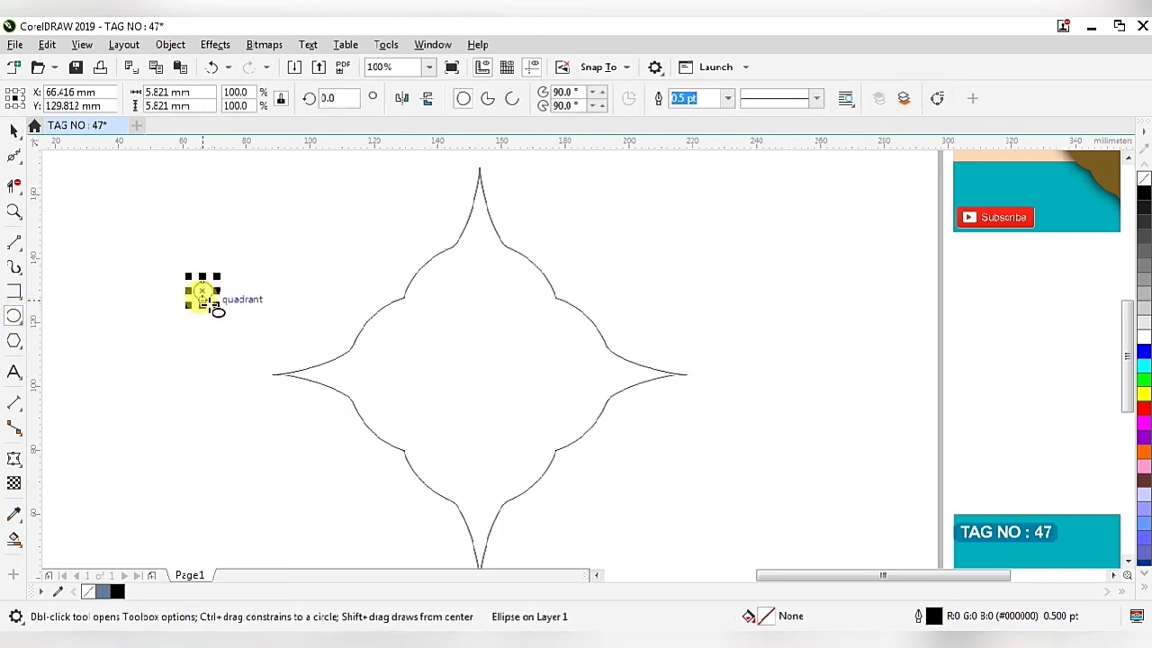
- Centre the small circle on the tag outline and move it straight up to the base of the upper point
left_click(449, 383)
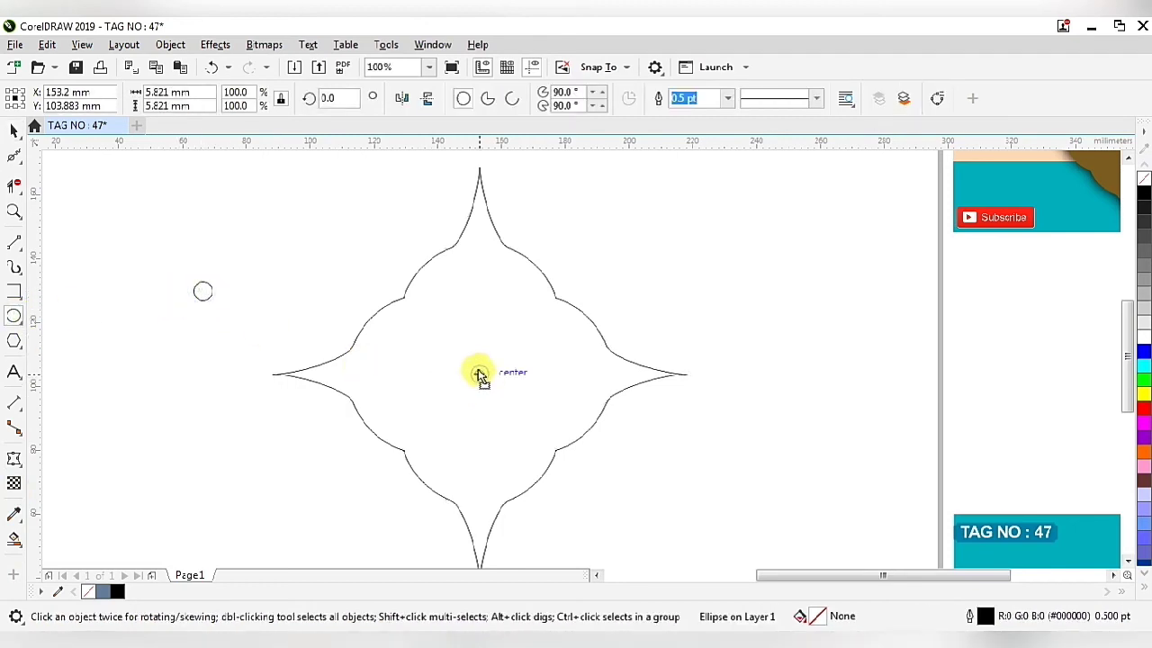
left_click_drag(481, 378, 479, 374)
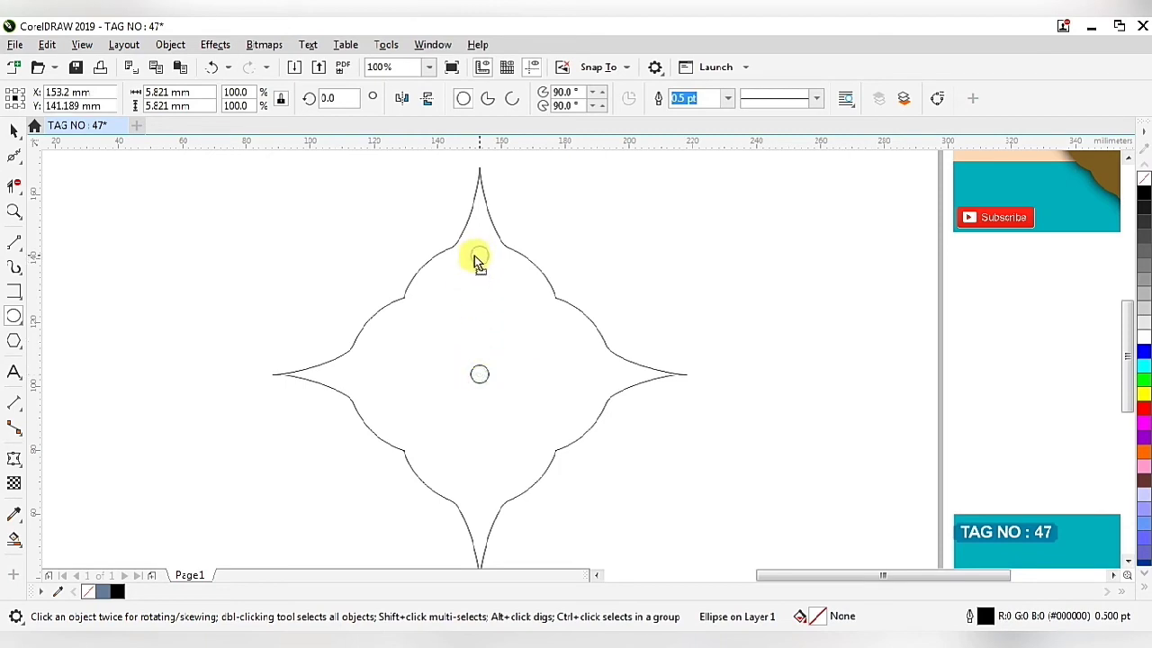
key("ctrl+z")
scroll(476, 316, "down", 2)
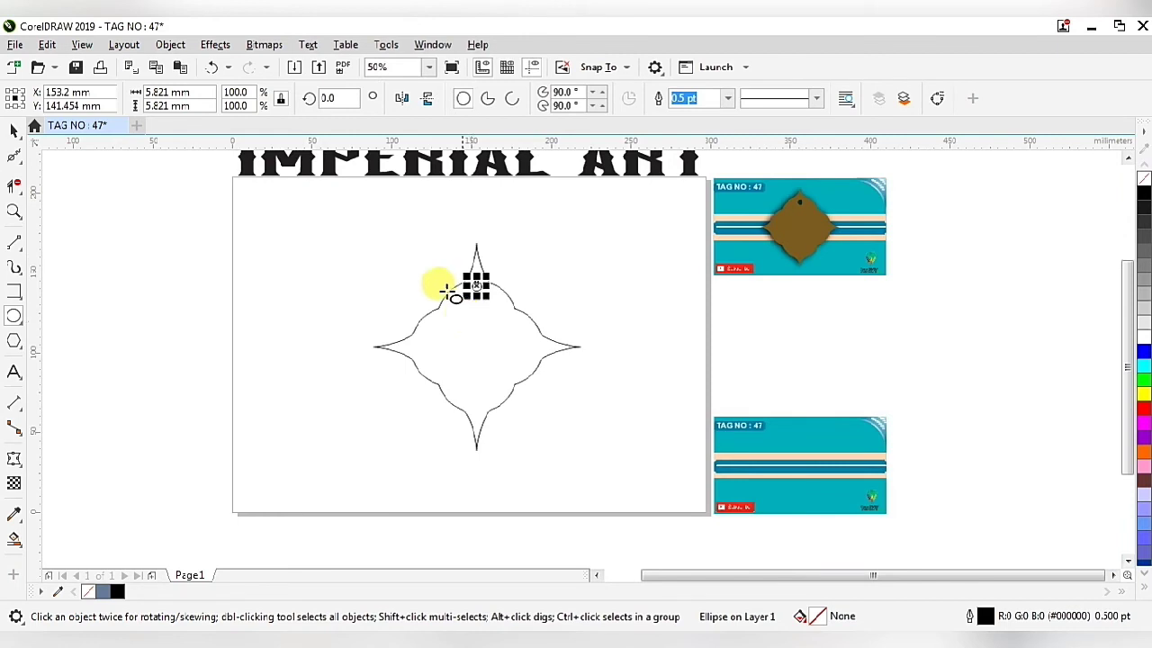
left_click(303, 239)
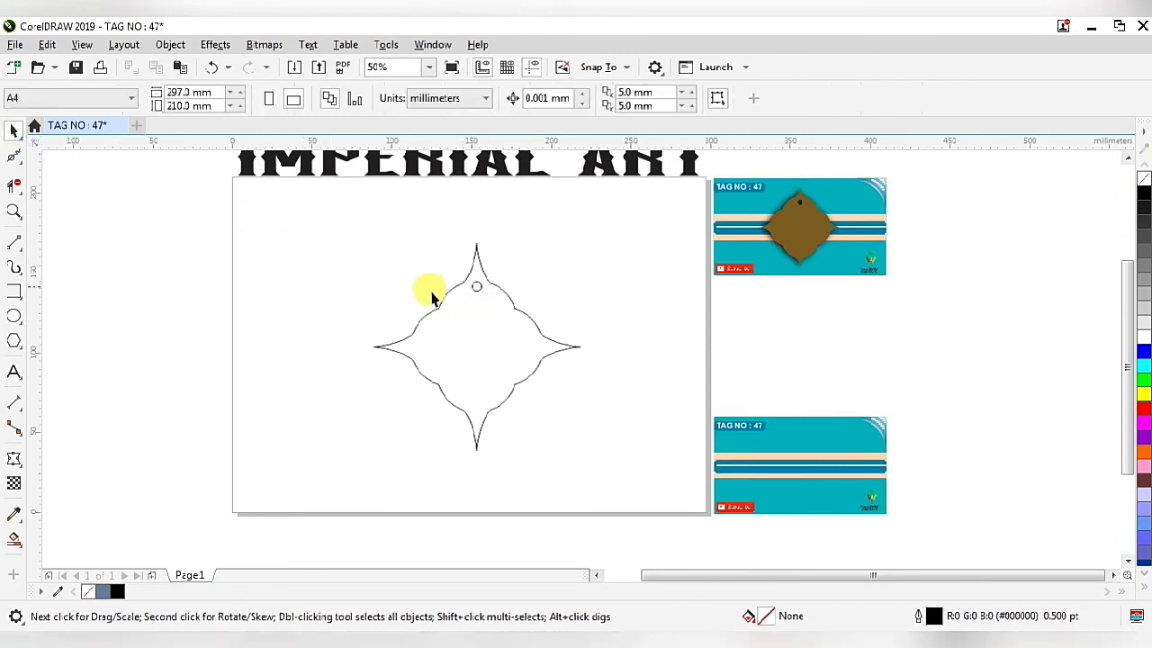
- Enlarge the hole circle evenly about its centre to about 7.4 mm
scroll(445, 293, "up", 2)
mouse_move(544, 293)
left_mouse_down()
mouse_move(520, 297)
mouse_move(524, 288)
left_mouse_up()
scroll(513, 290, "up", 2)
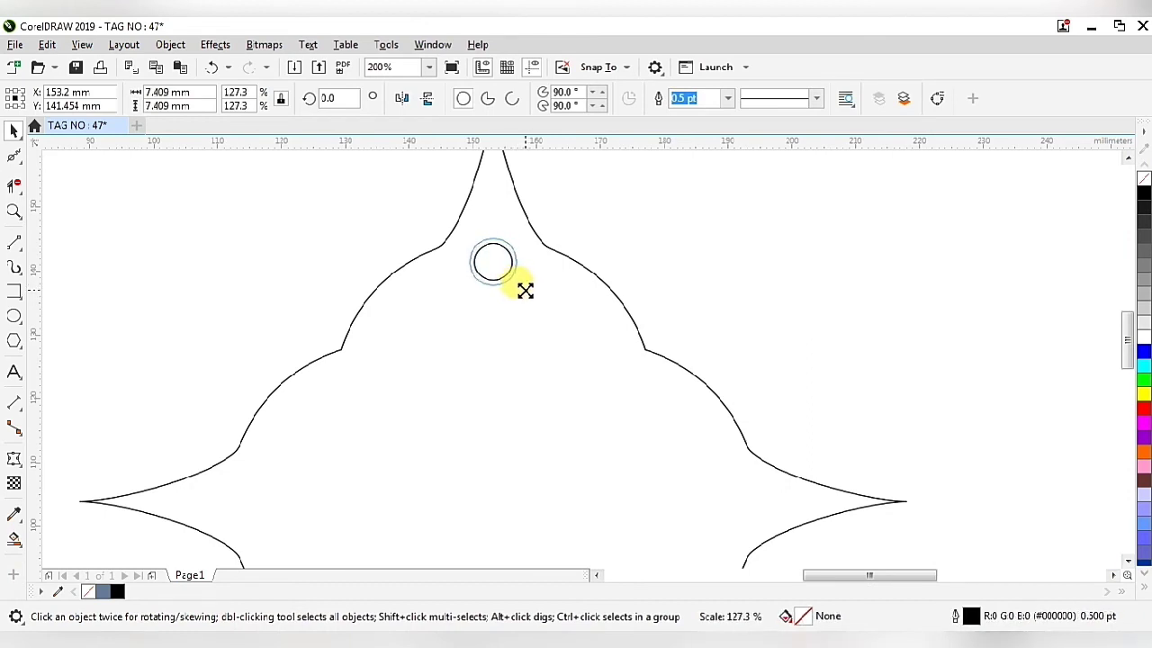
left_click_drag(525, 290, 493, 263)
scroll(493, 263, "down", 4)
left_click(468, 327)
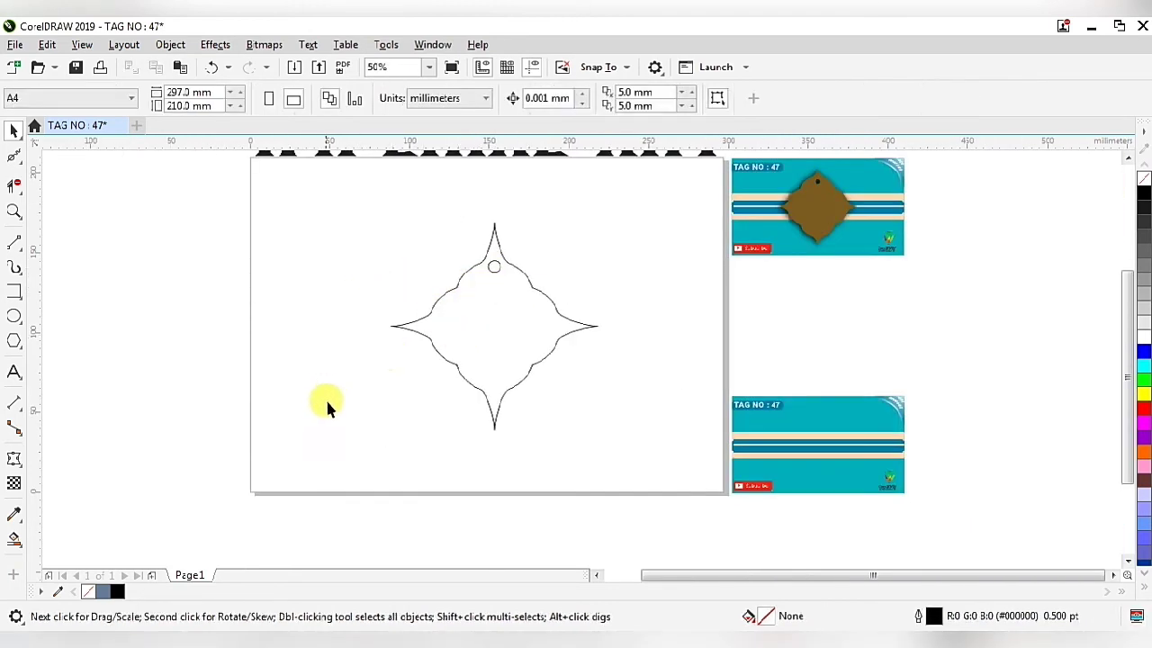
- Smart-fill the area between the tag outline and the hole circle with the blue-grey colour and no outline
left_click(14, 540)
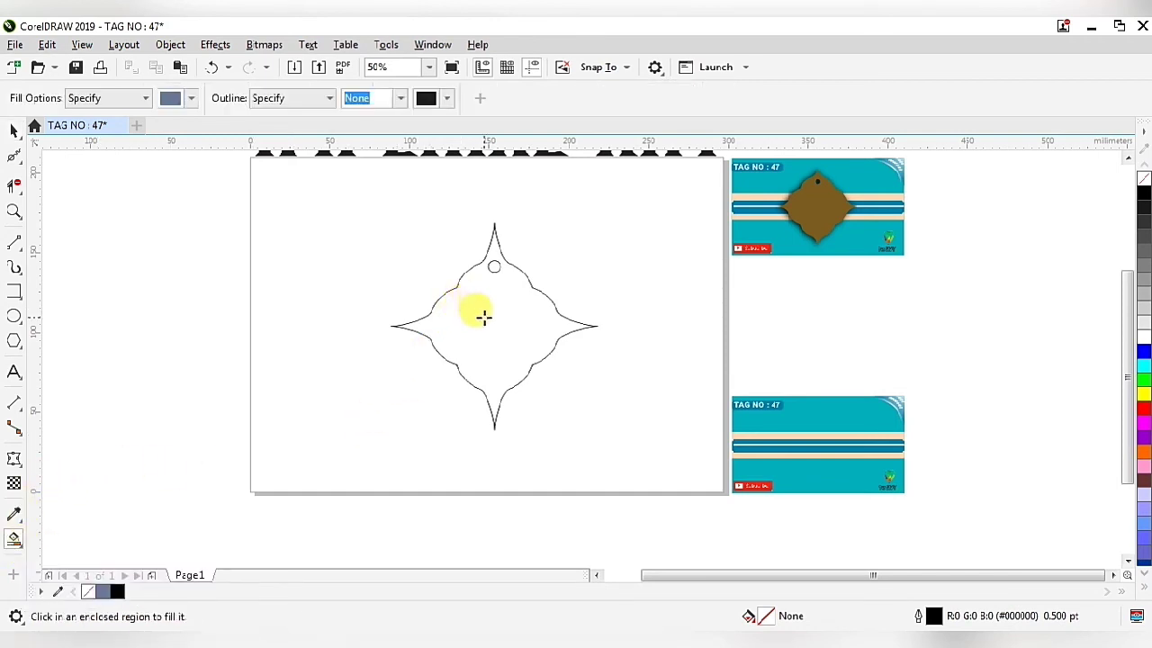
left_click(483, 317)
left_click(14, 135)
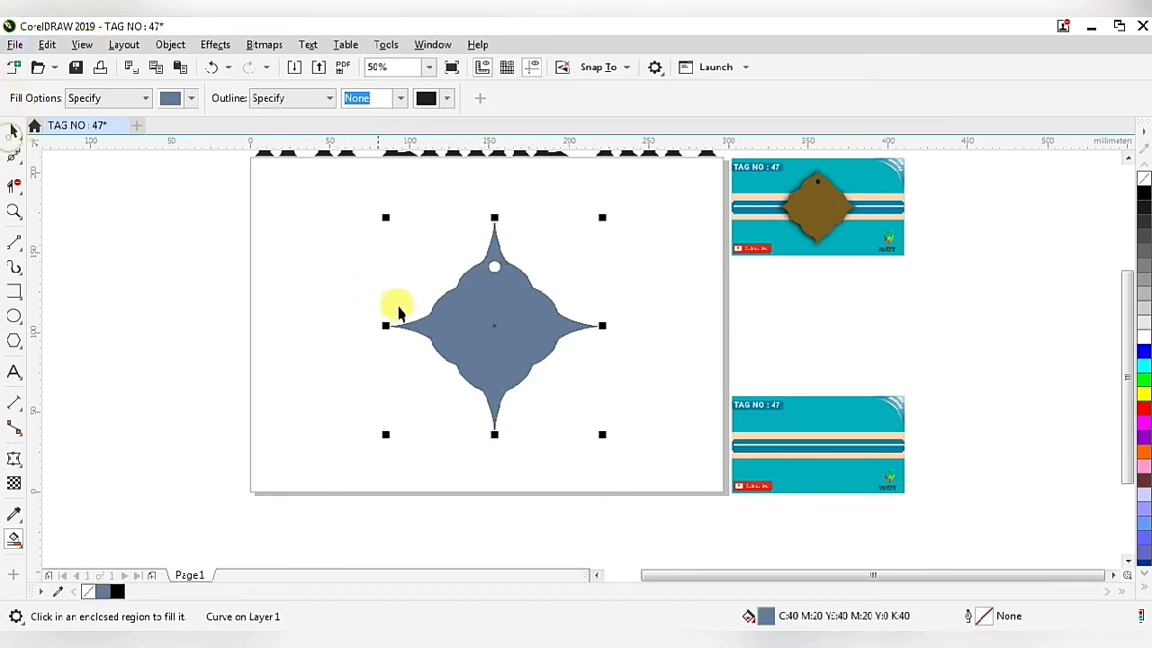
scroll(398, 308, "down", 1)
left_click_drag(458, 330, 488, 342)
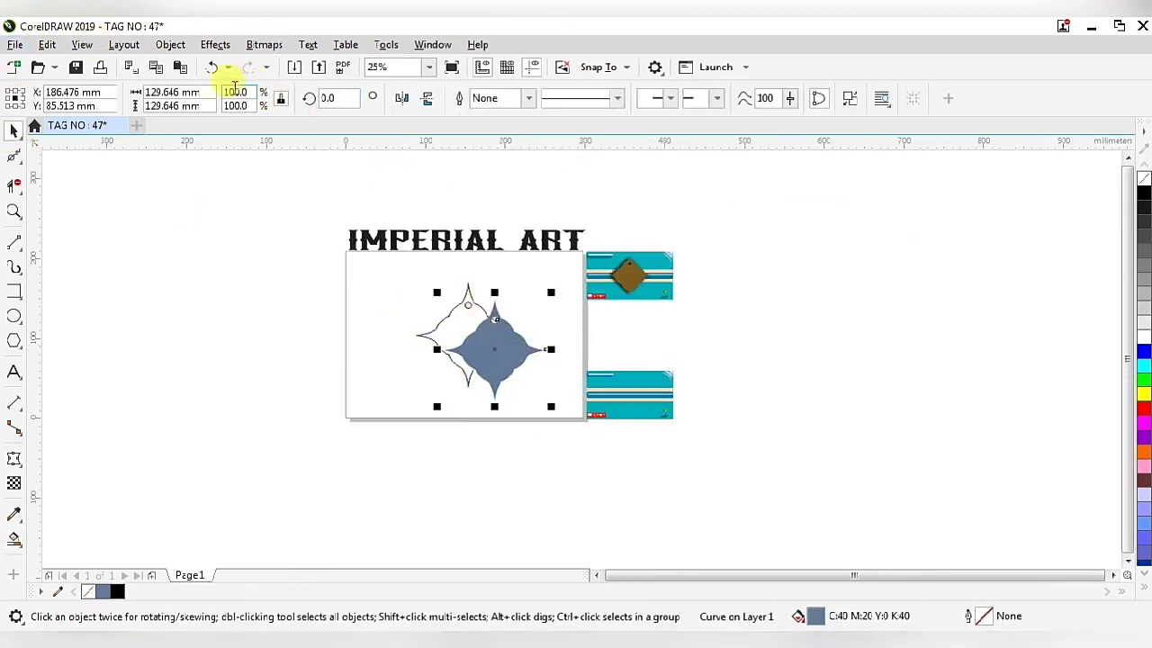
left_click(211, 72)
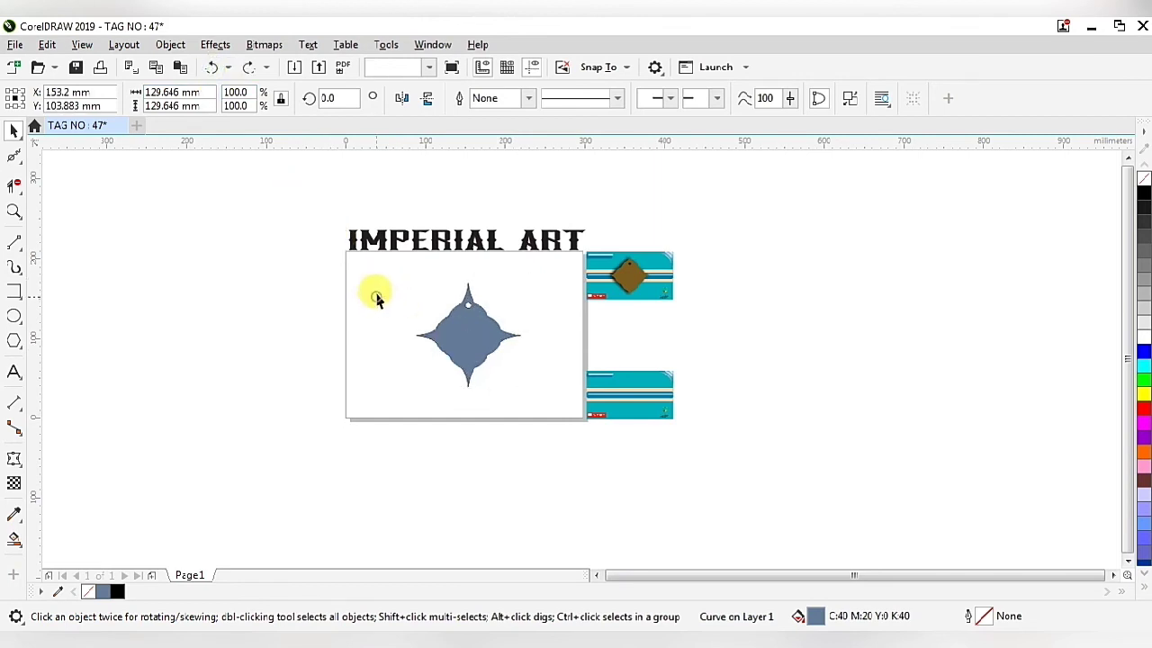
- Remove the outlines from the tag and hole, shrink the tag to about 48 mm and move it near the page's right edge
left_click_drag(371, 271, 474, 303)
left_click_drag(541, 402, 490, 376)
right_click(1144, 180)
left_click_drag(473, 325, 545, 311)
- Move the empty Tag No. 47 banner from beside the page to the middle of the page
left_click_drag(557, 355, 686, 433)
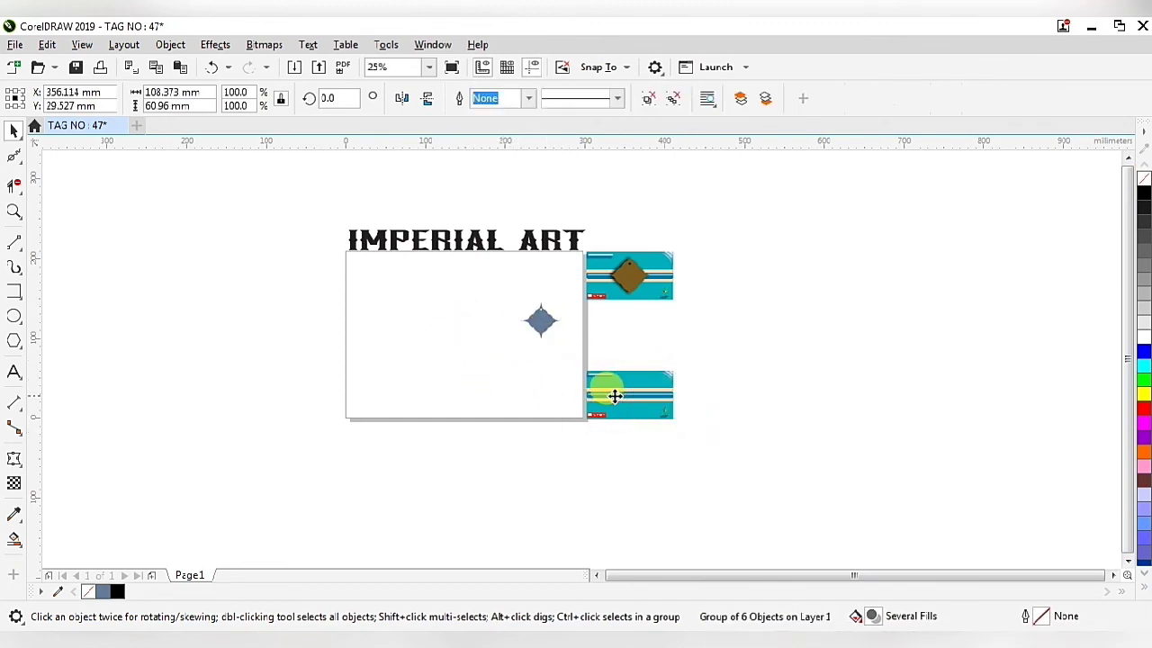
left_click_drag(606, 391, 492, 325)
scroll(454, 340, "up", 4)
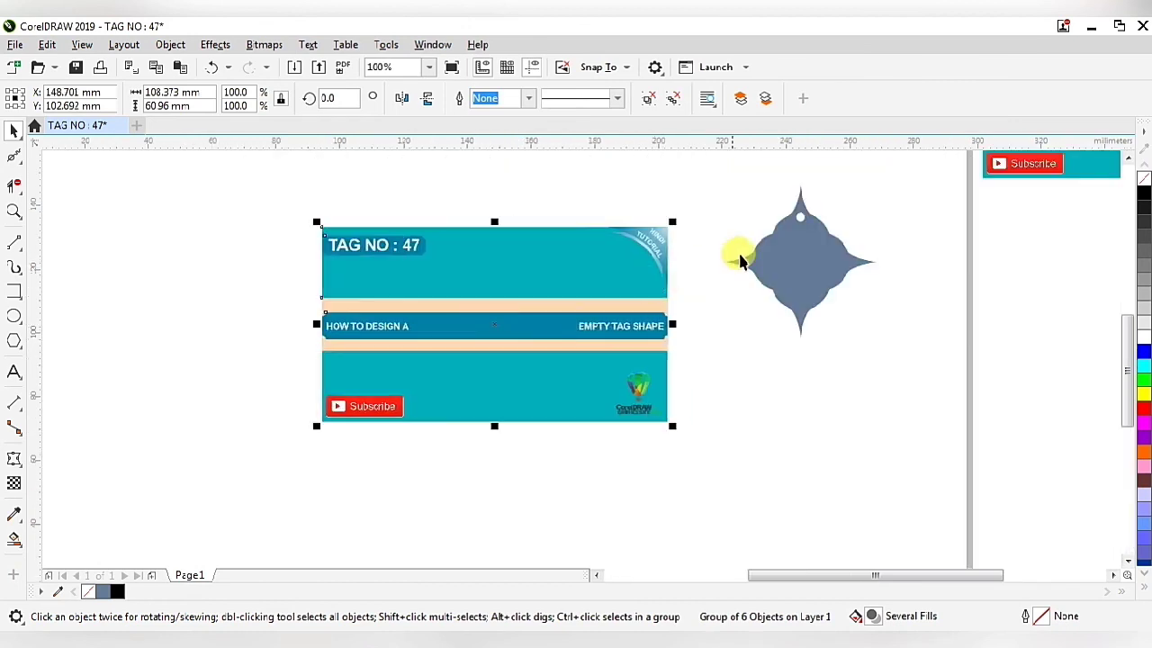
- Sample the brown of the finished reference tag into the document palette and fill the four-pointed tag with it
left_click(806, 258)
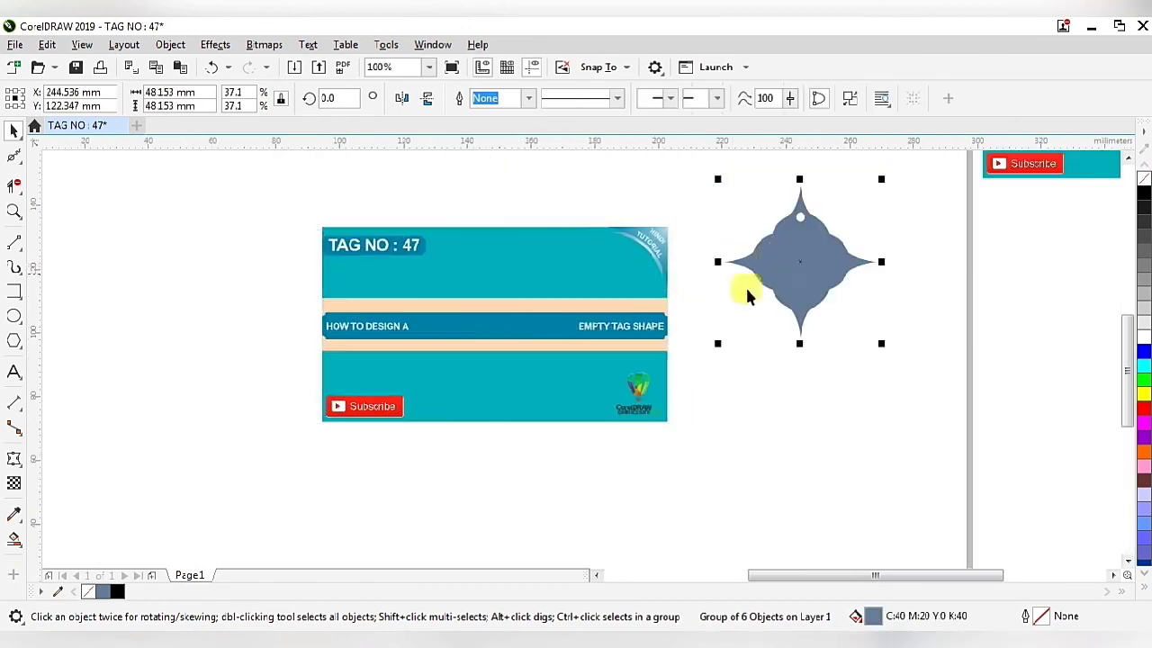
left_click(57, 593)
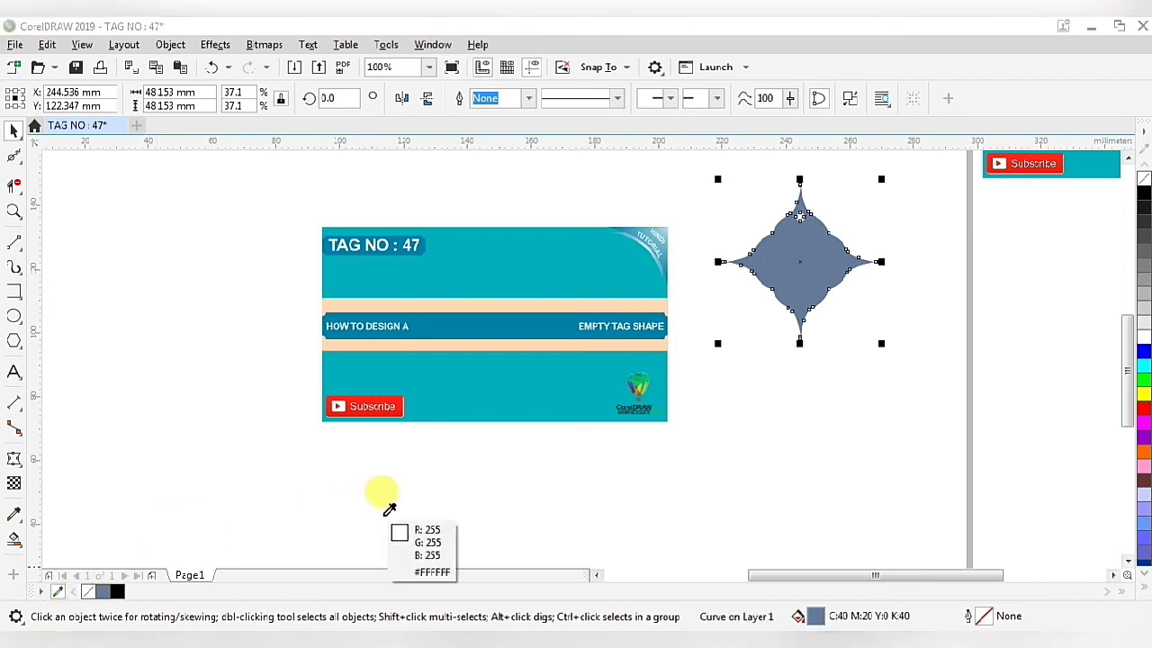
scroll(378, 516, "down", 2)
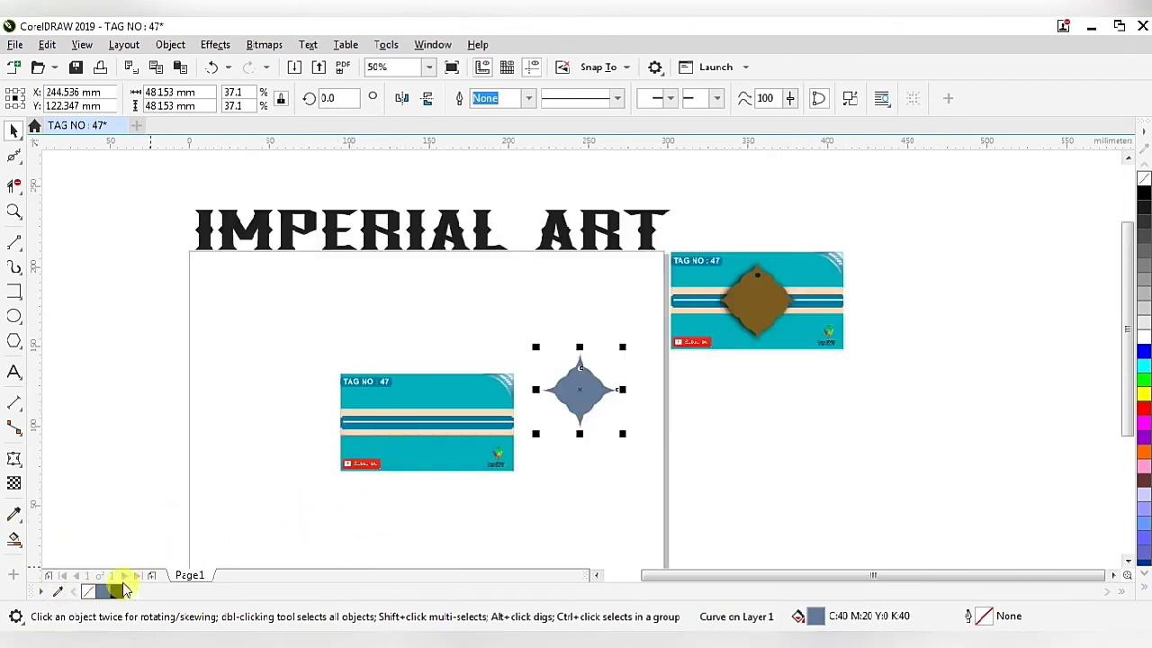
scroll(375, 487, "down", 1)
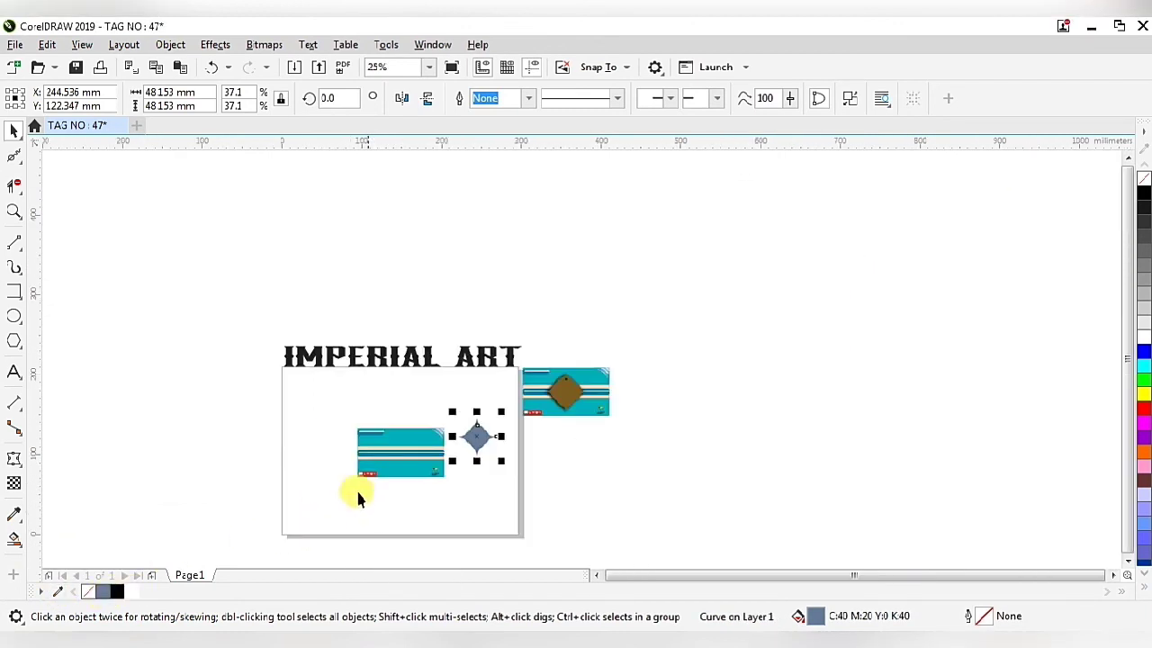
left_click(56, 592)
left_click(570, 390)
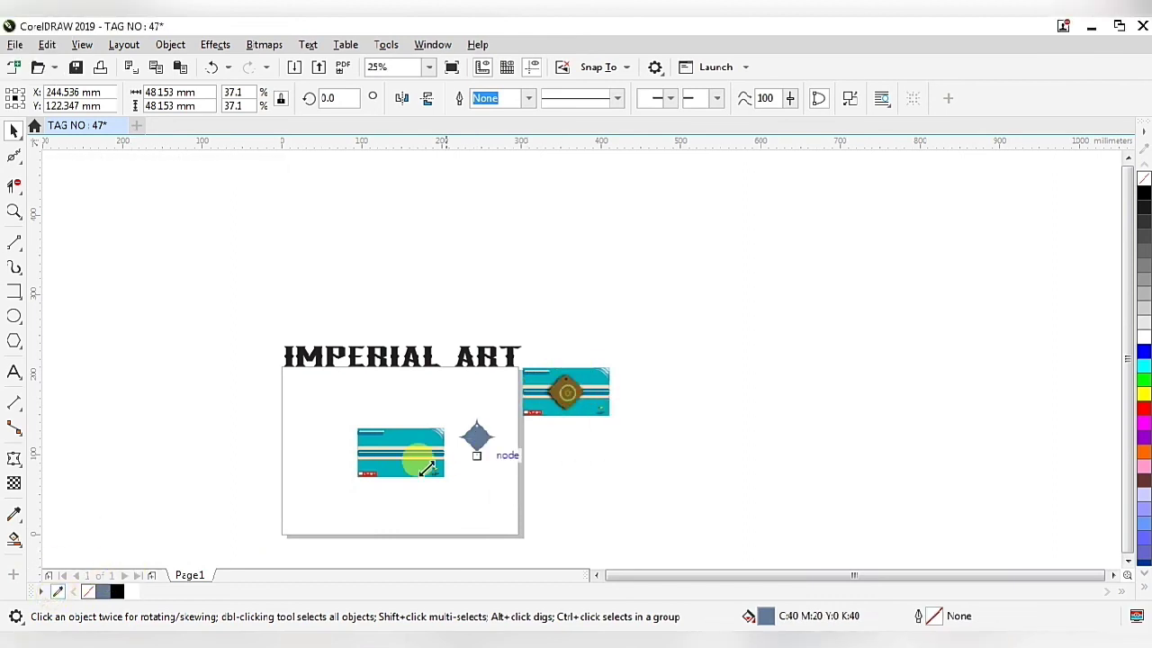
scroll(354, 482, "up", 2)
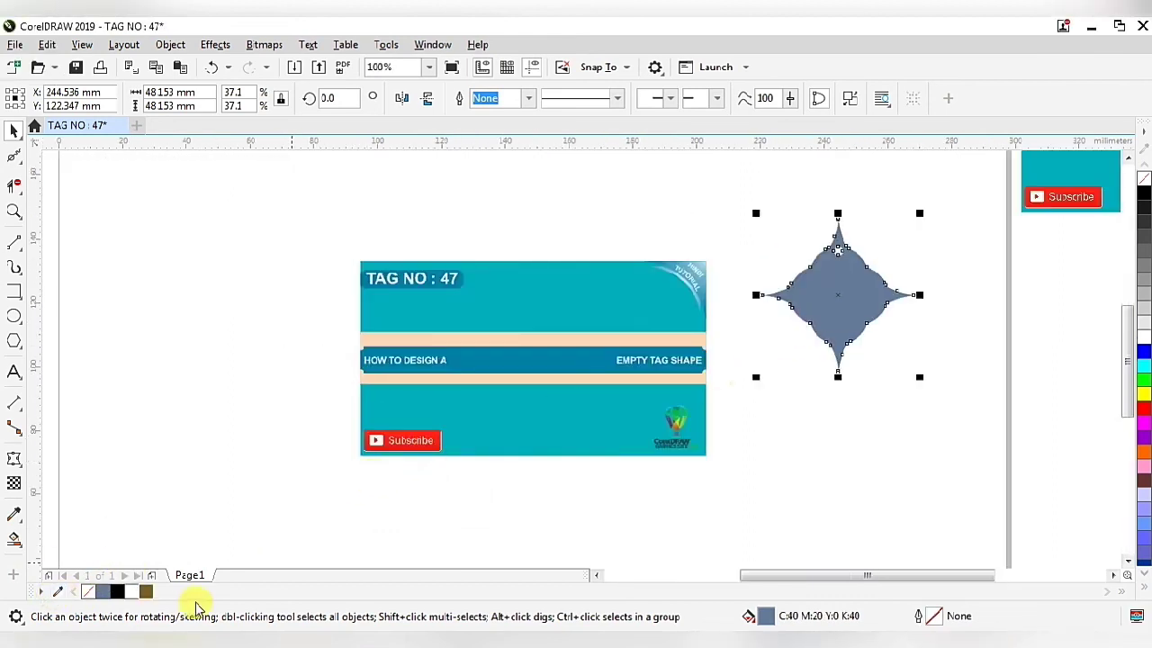
left_click(146, 591)
- Place the brown tag in the middle of the banner, between the two caption texts, and deselect it
left_click_drag(839, 297, 535, 368)
scroll(534, 376, "up", 1)
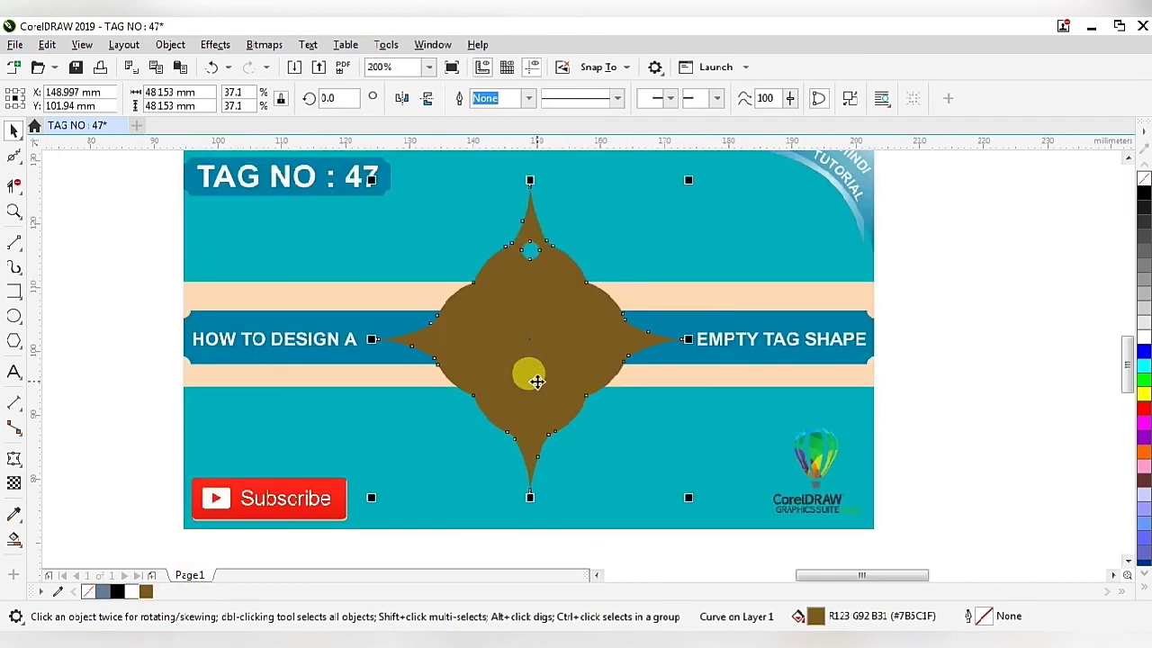
scroll(536, 382, "down", 1)
scroll(536, 382, "up", 1)
scroll(531, 396, "down", 1)
scroll(527, 393, "up", 1)
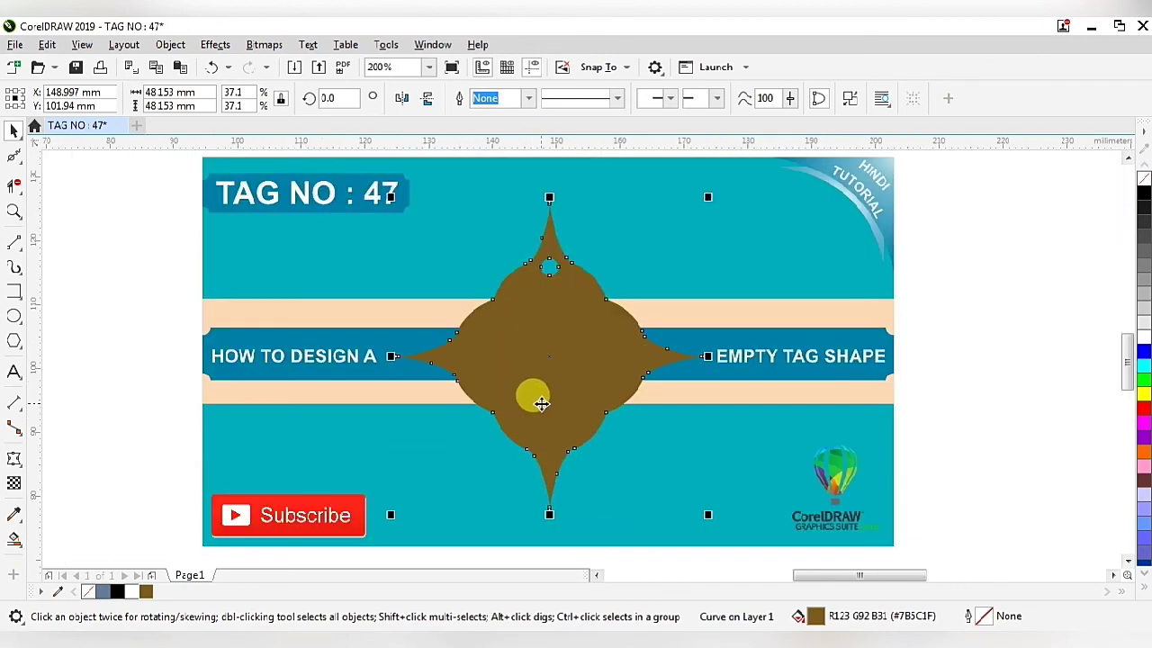
scroll(550, 405, "down", 1)
scroll(547, 404, "up", 1)
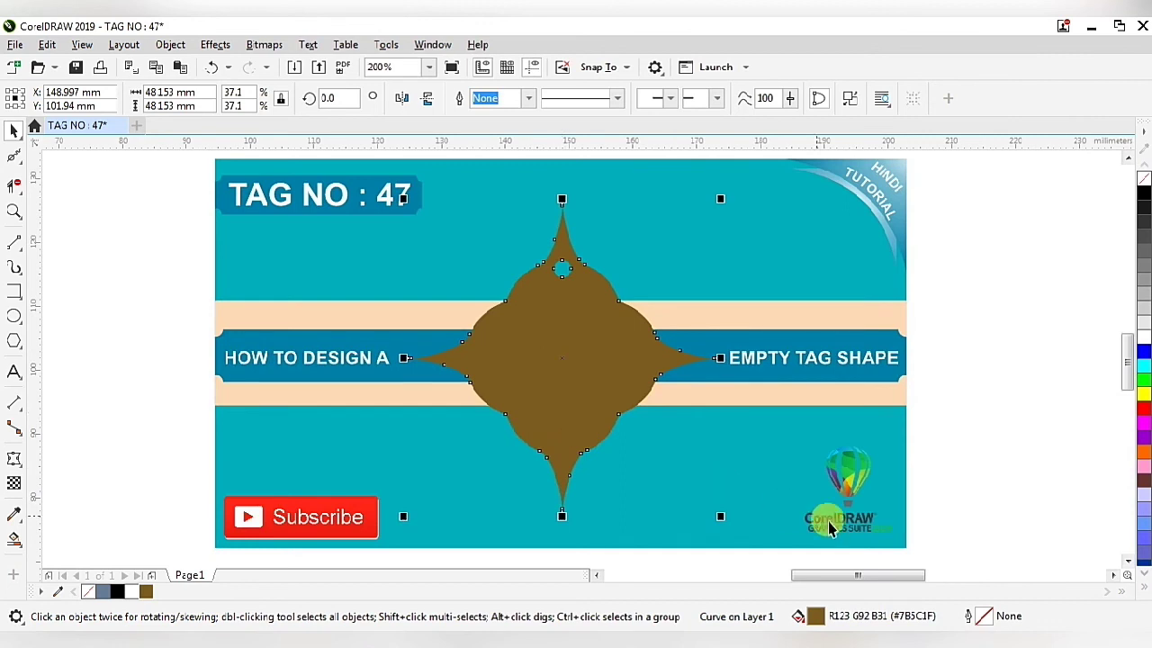
left_click(936, 548)
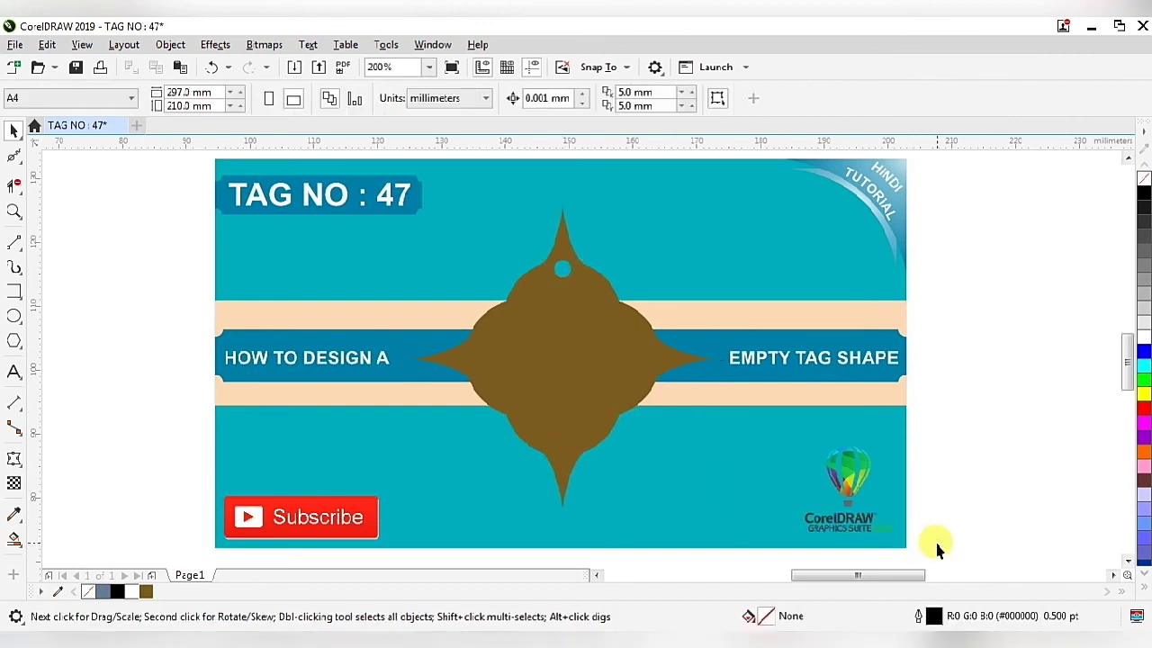